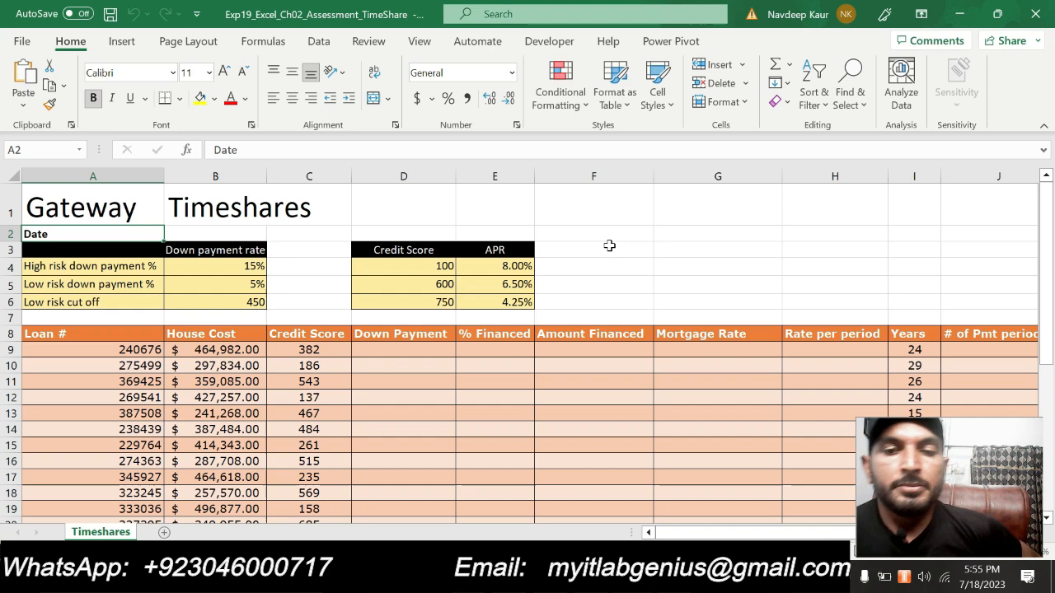
- Switch to the Word instructions document and read the project description of the Gateway Vacations assignment
key(alt+Tab)
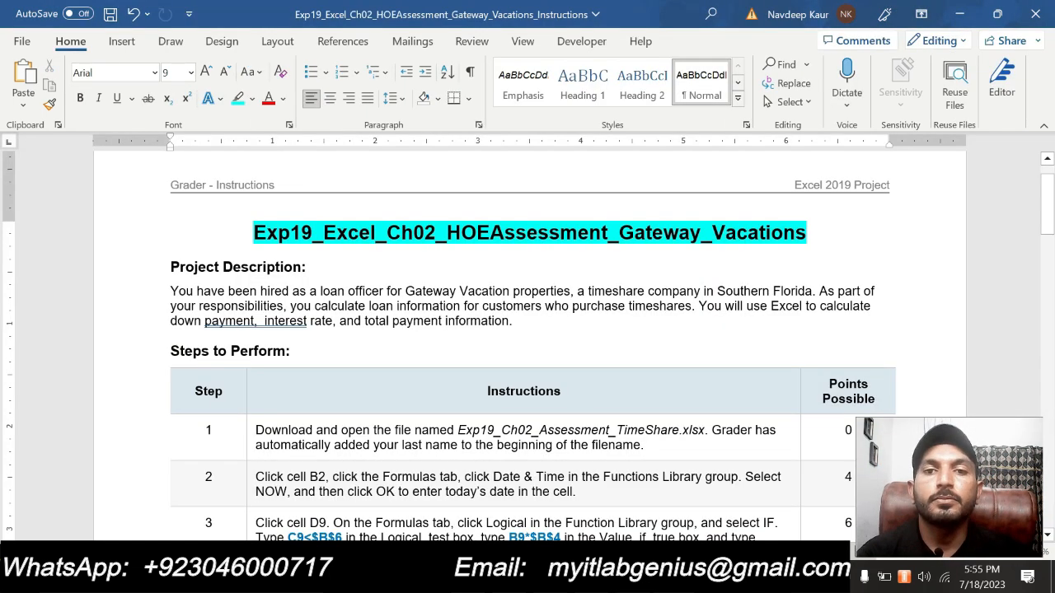
click(440, 246)
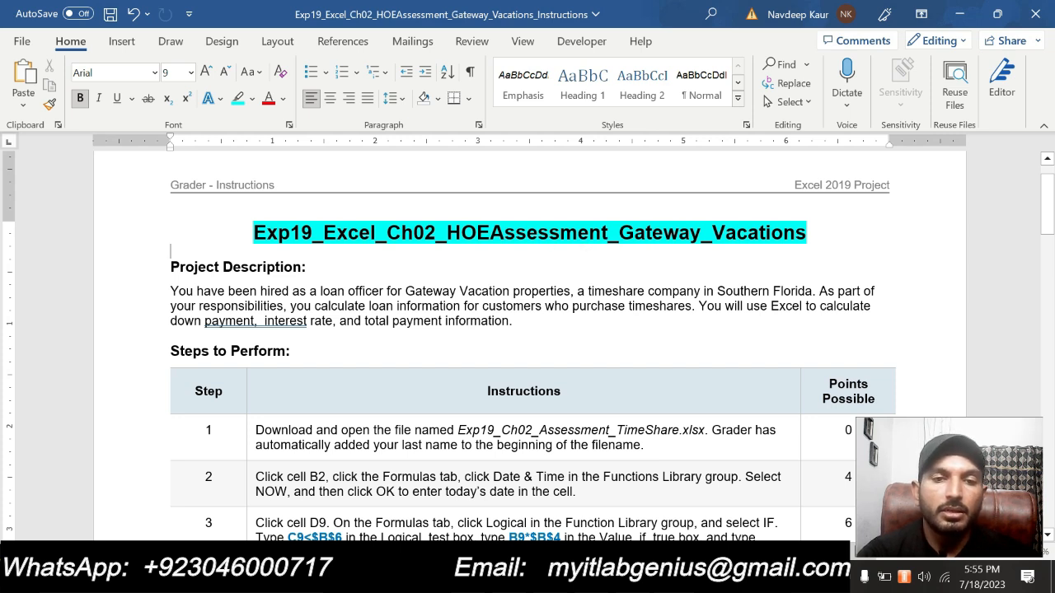
drag(515, 321, 173, 266)
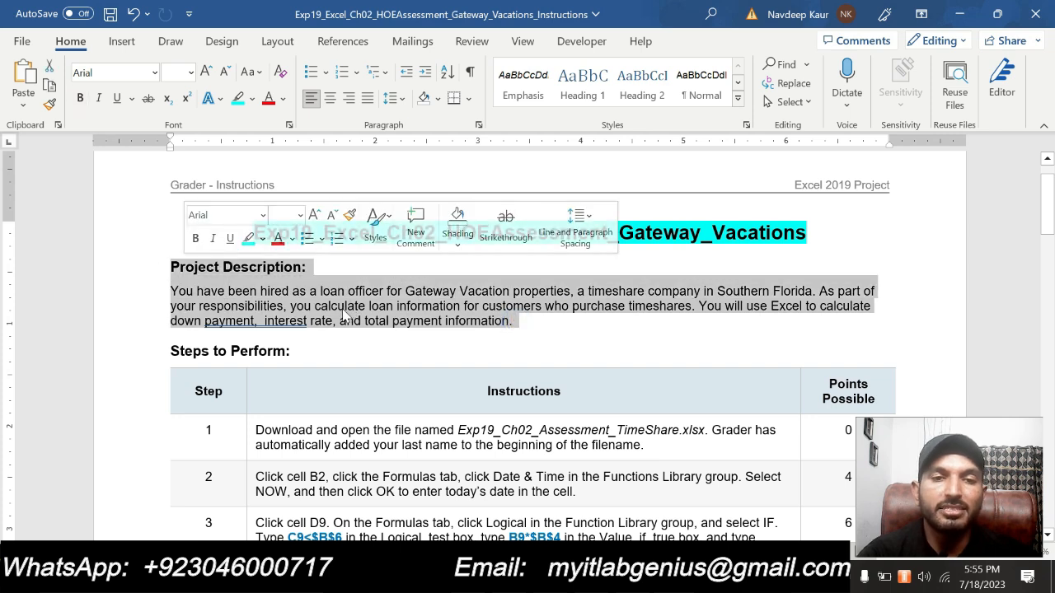
click(292, 239)
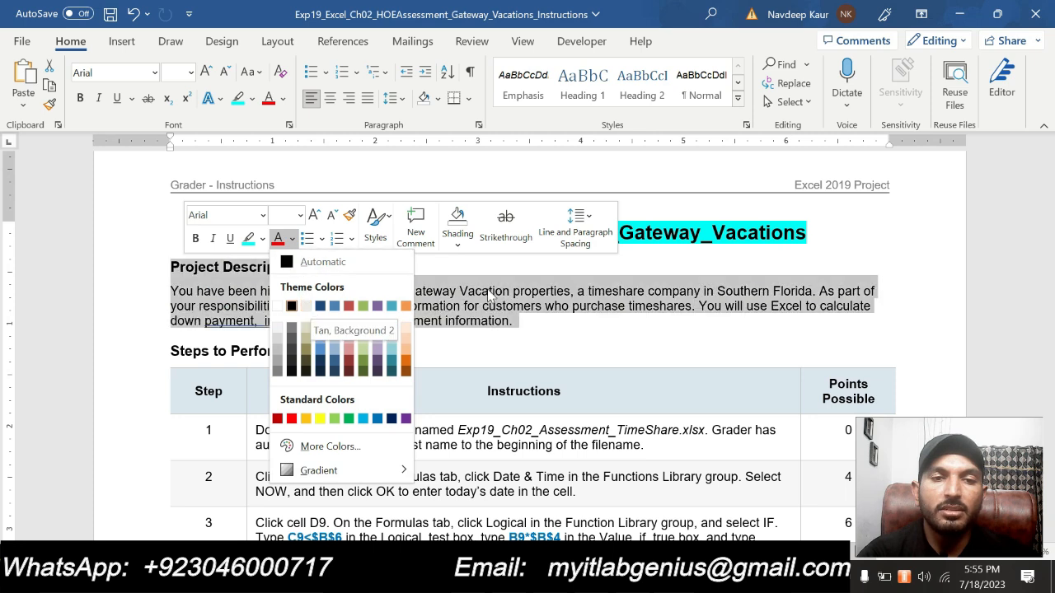
click(479, 312)
click(381, 307)
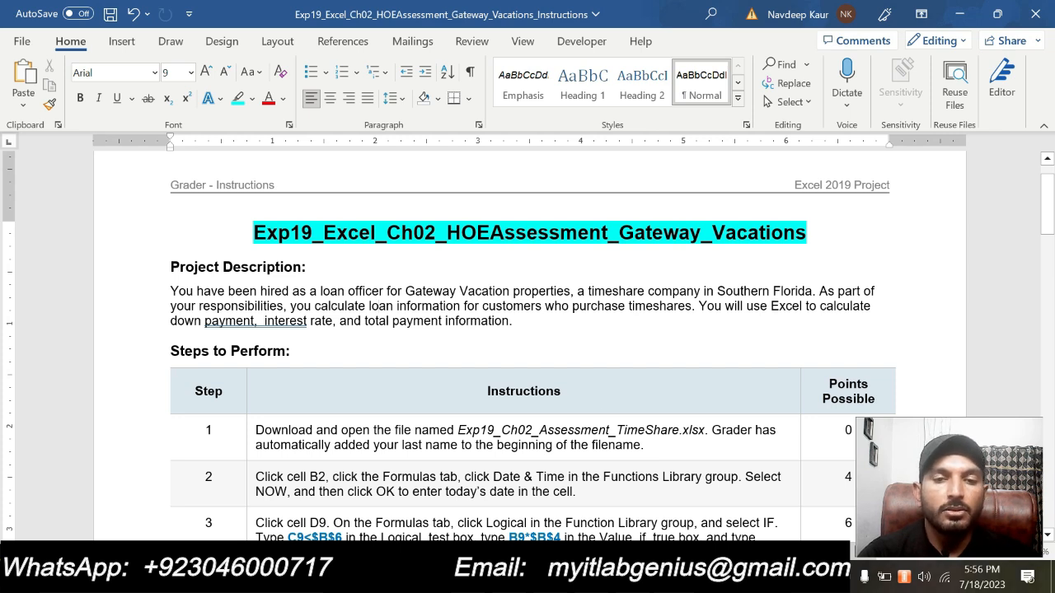
- Highlight the step 1 instruction in turquoise, then skim the remaining instructions and the Excel workbook
drag(497, 445, 256, 429)
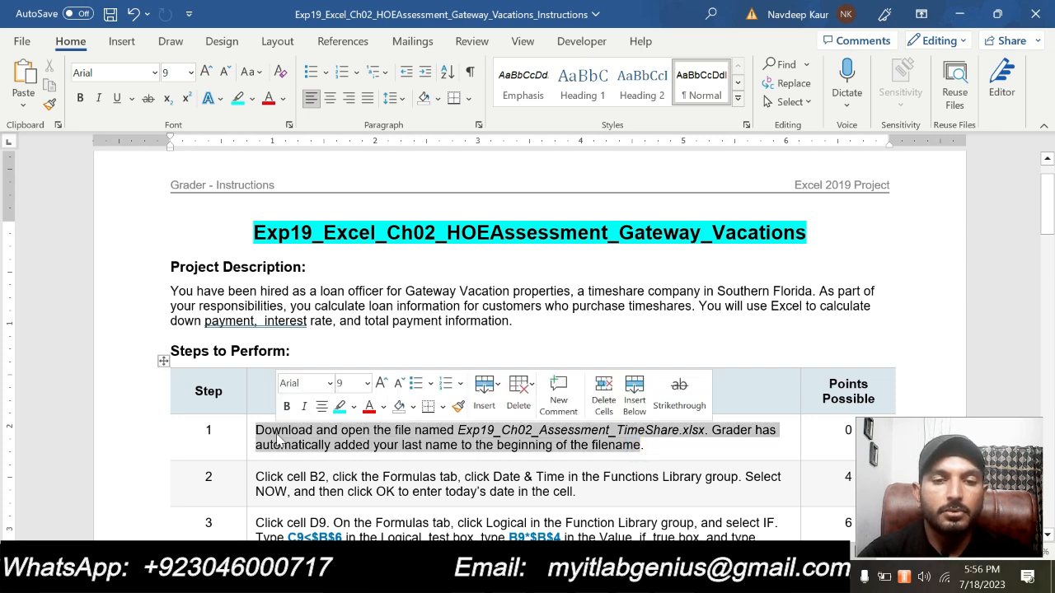
click(336, 407)
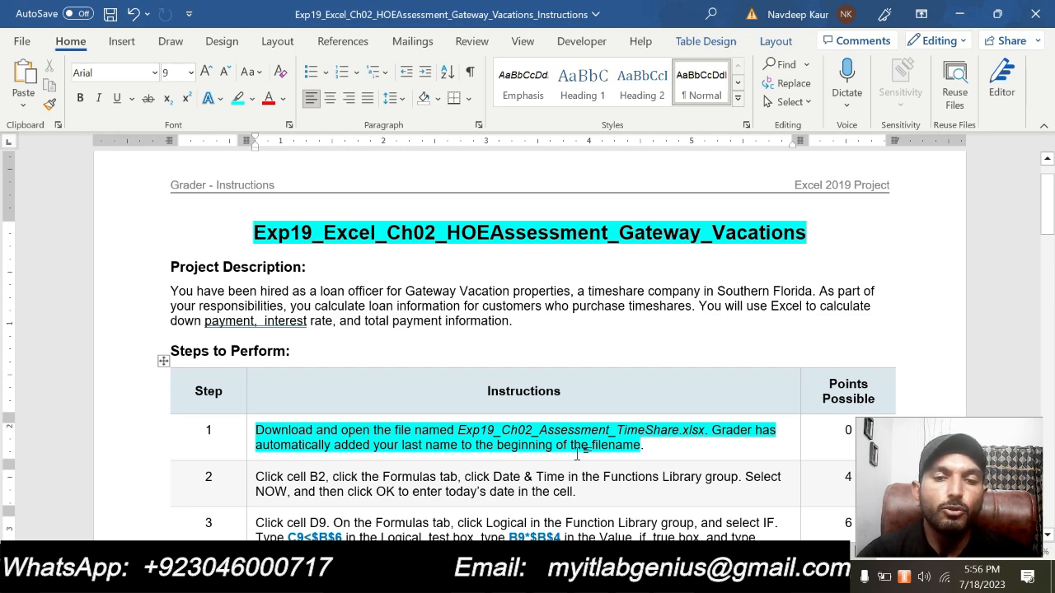
scroll(527, 346, down, 20)
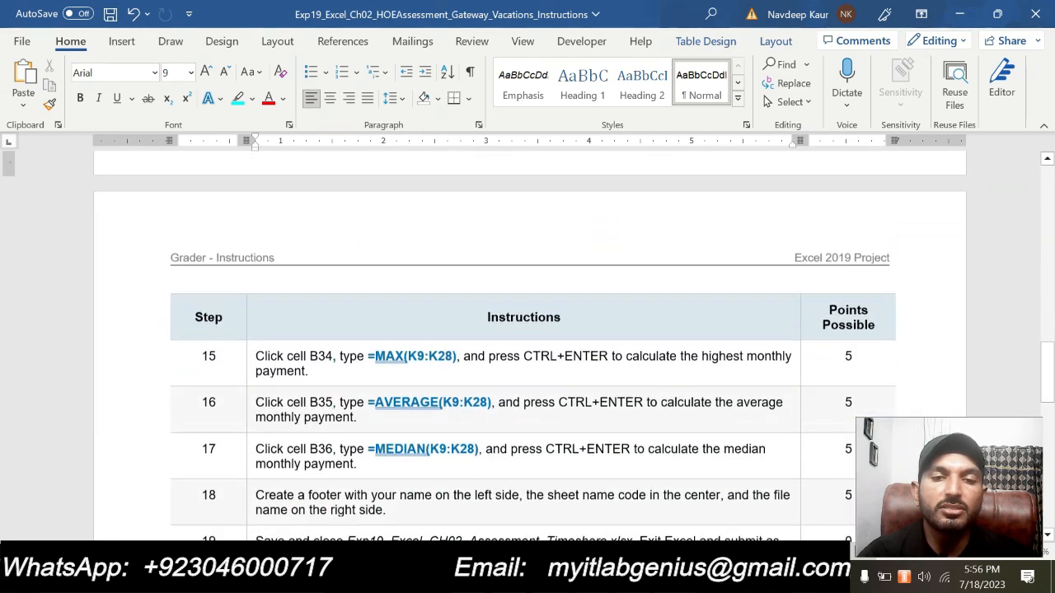
scroll(528, 346, up, 15)
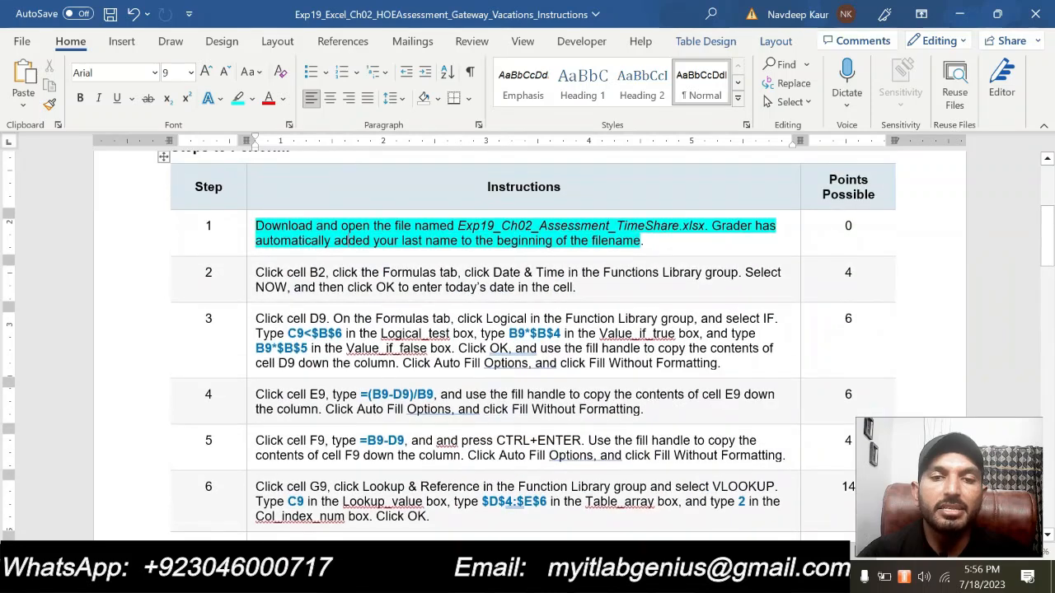
scroll(527, 346, up, 3)
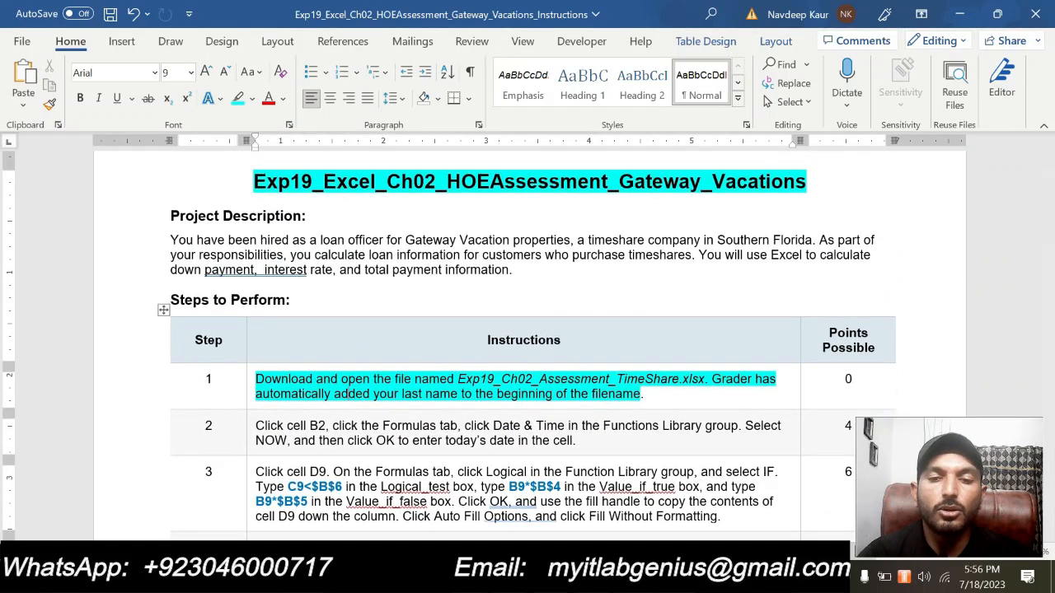
key(alt+Tab)
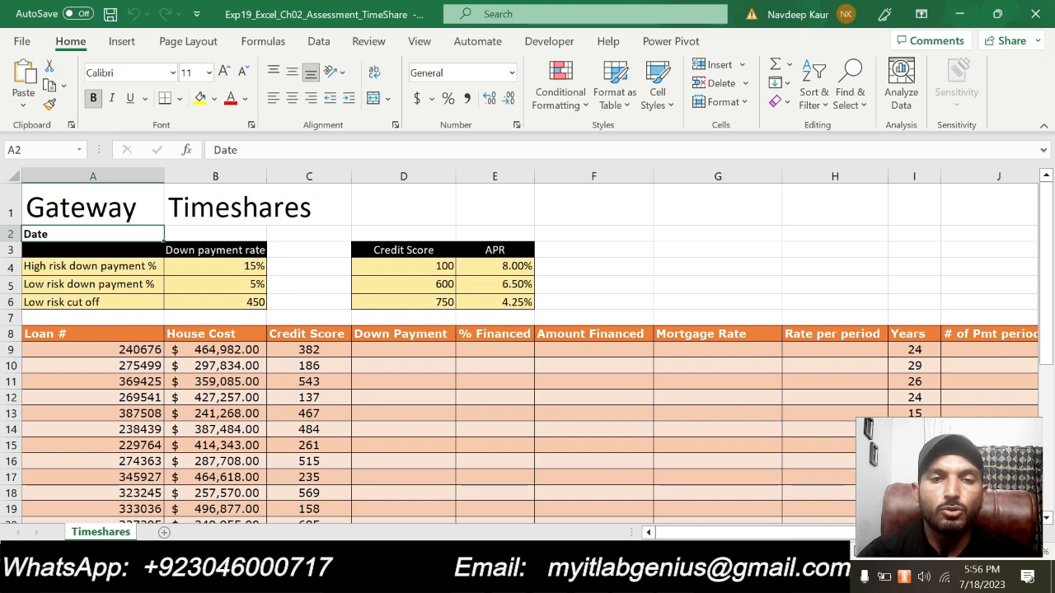
click(674, 576)
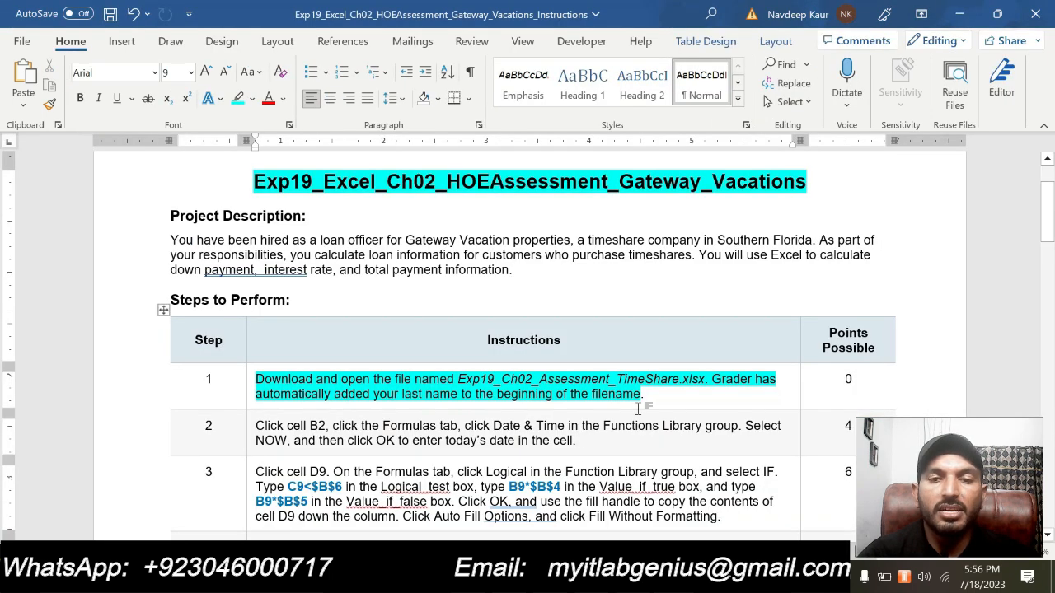
- Clear the highlight from the step 1 instruction and highlight the step 2 instruction in turquoise
drag(645, 394, 317, 389)
click(347, 353)
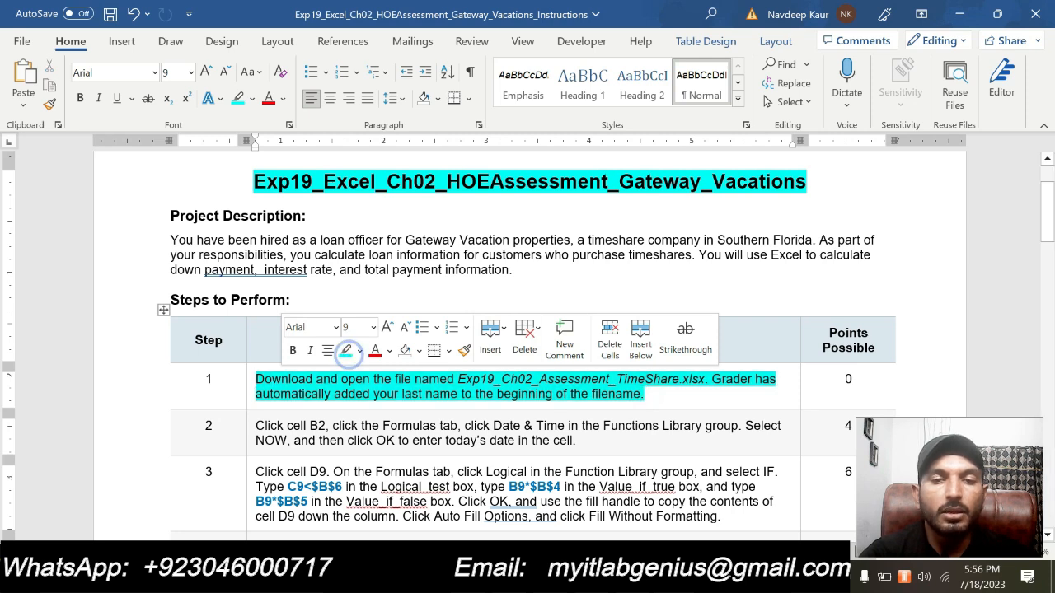
drag(647, 394, 330, 368)
click(333, 351)
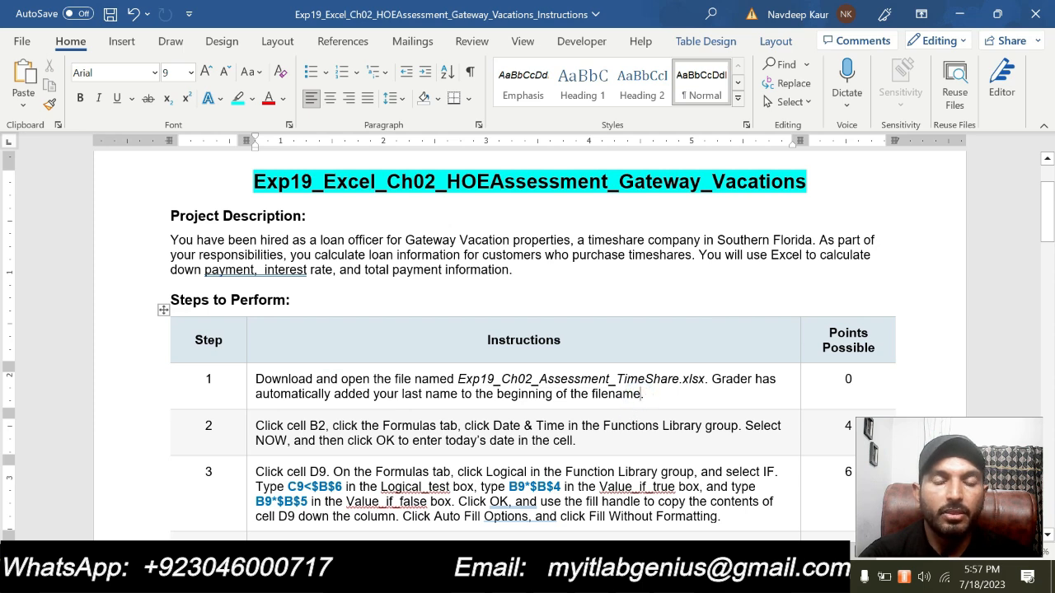
drag(577, 440, 255, 425)
click(321, 395)
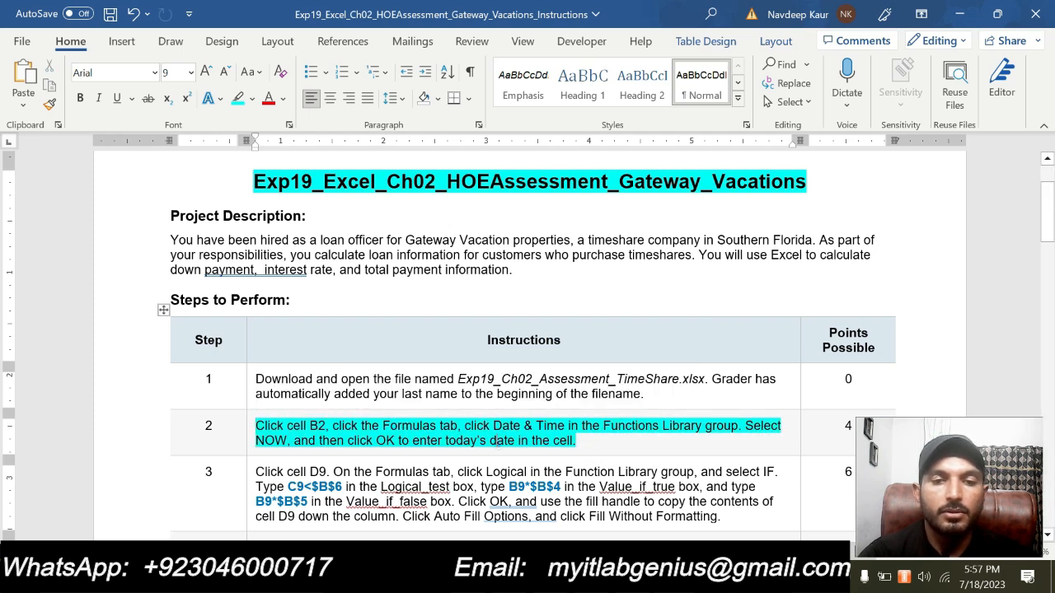
click(588, 445)
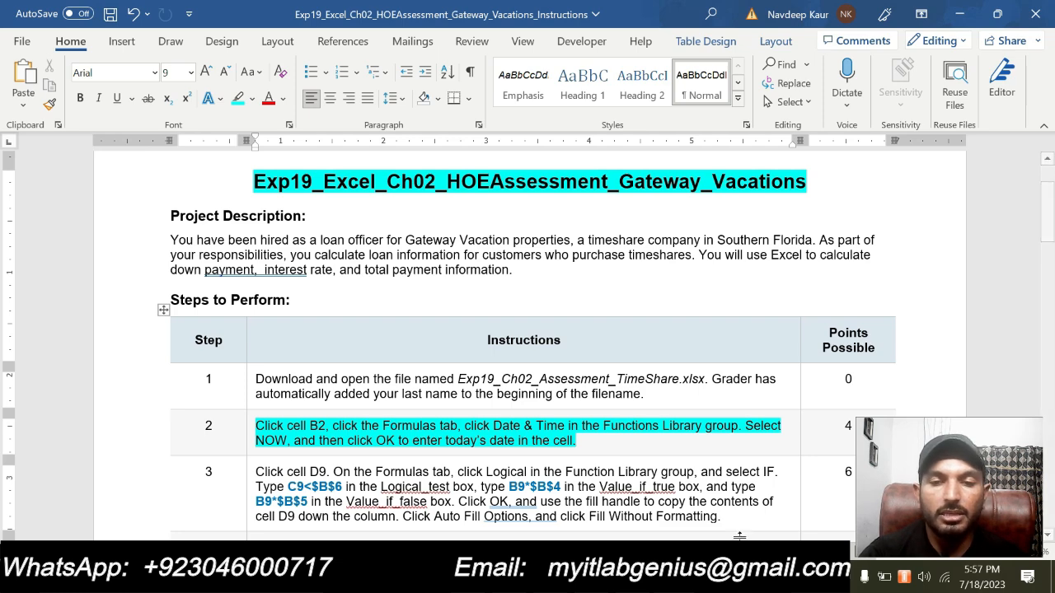
- Switch to the Excel workbook and insert the NOW date and time function in cell B2
key(alt+Tab)
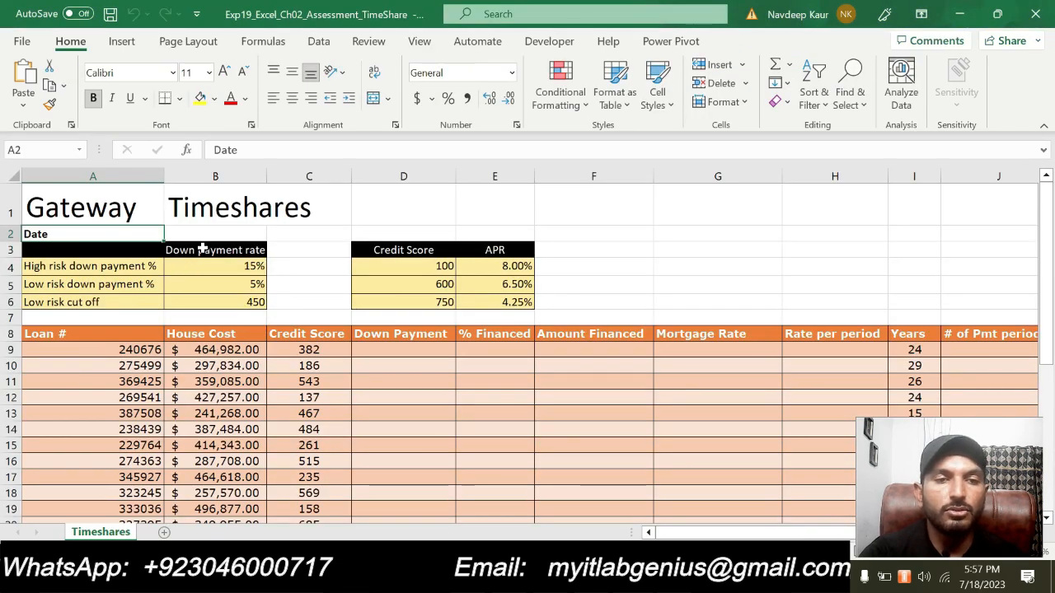
click(185, 235)
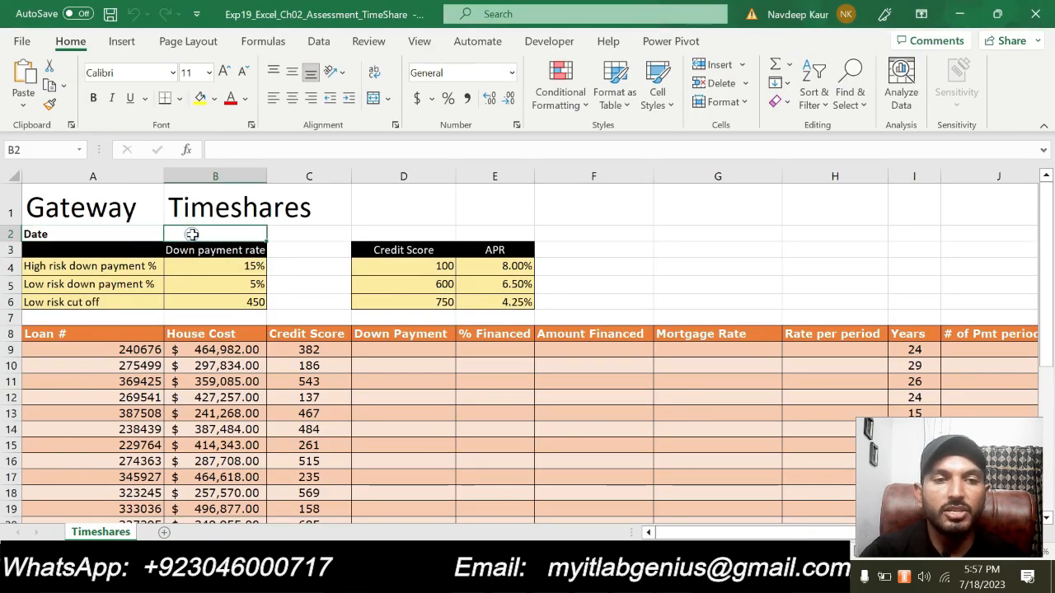
click(260, 48)
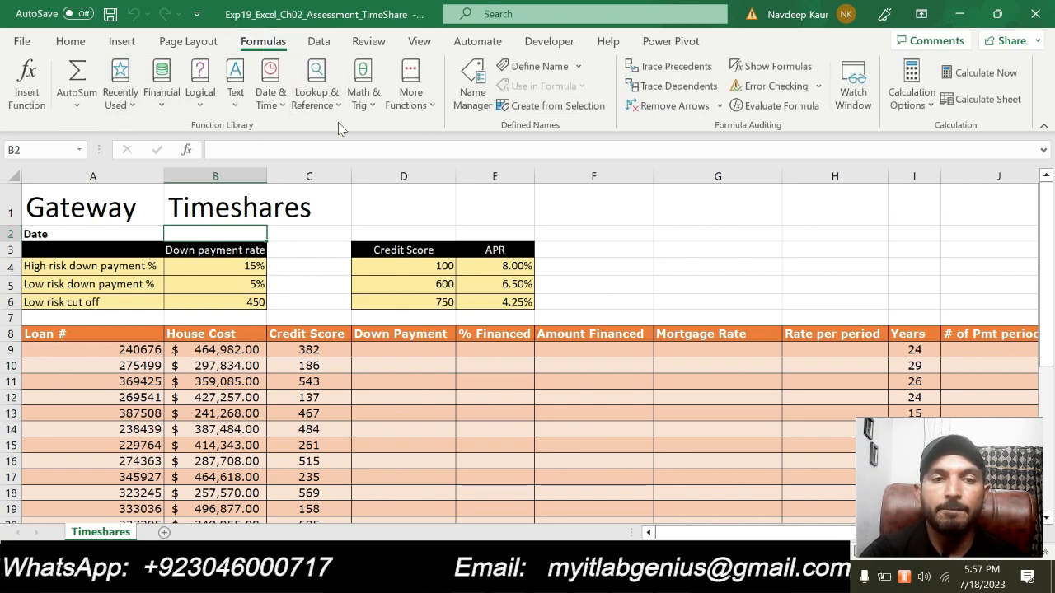
click(272, 97)
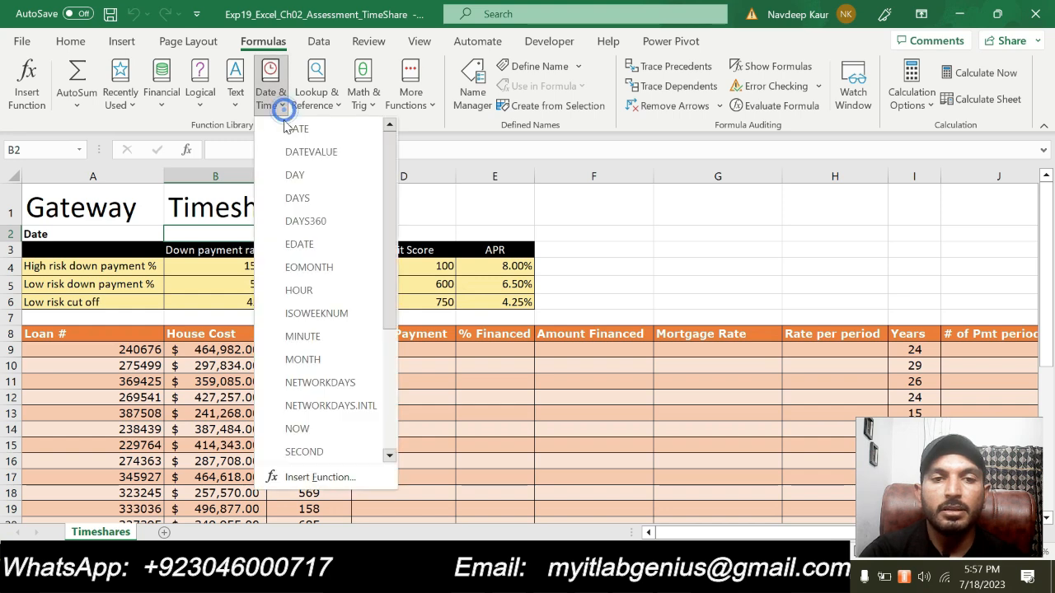
click(296, 429)
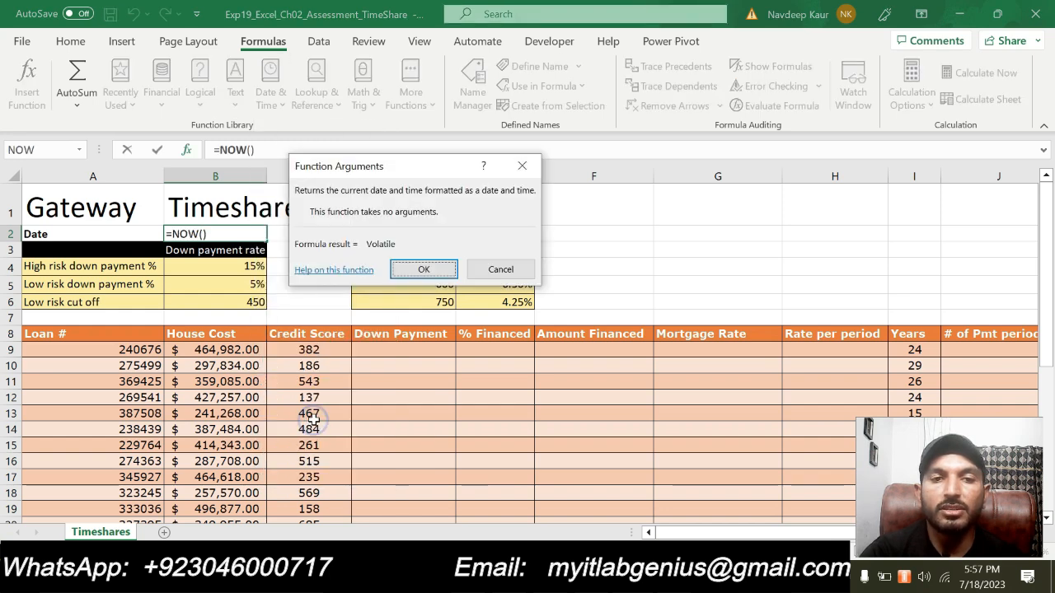
click(422, 270)
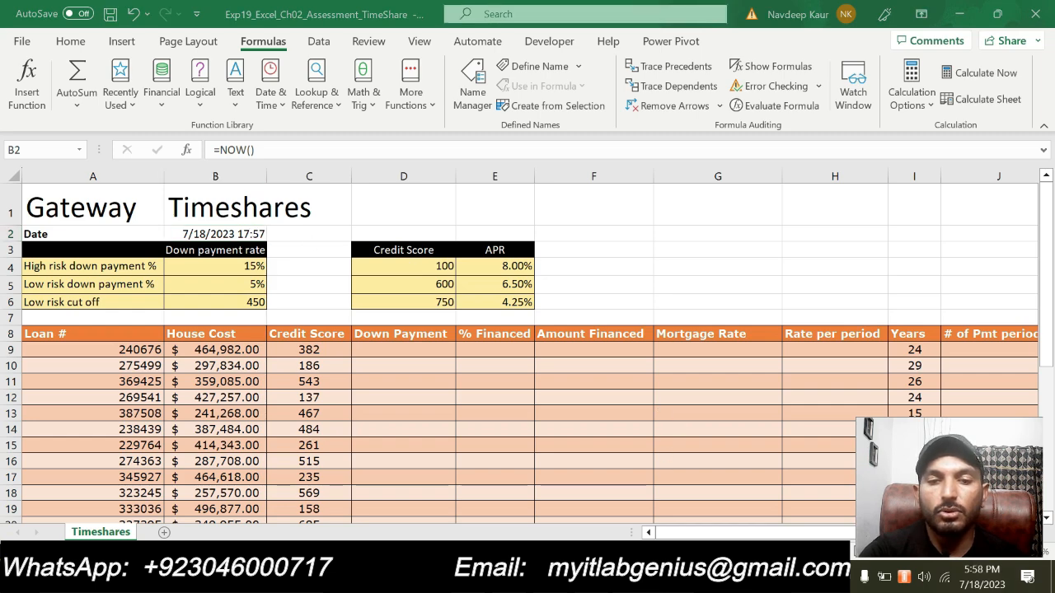
- Return to the Word instructions, clear the highlight from step 2 and highlight the step 3 instruction in turquoise
key(alt+Tab)
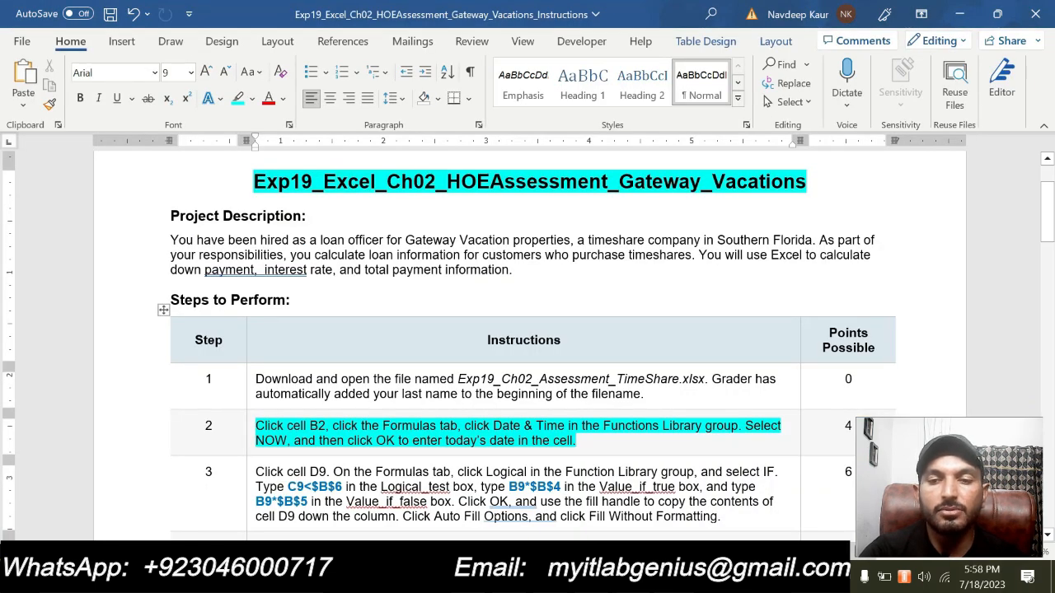
key(alt+Tab)
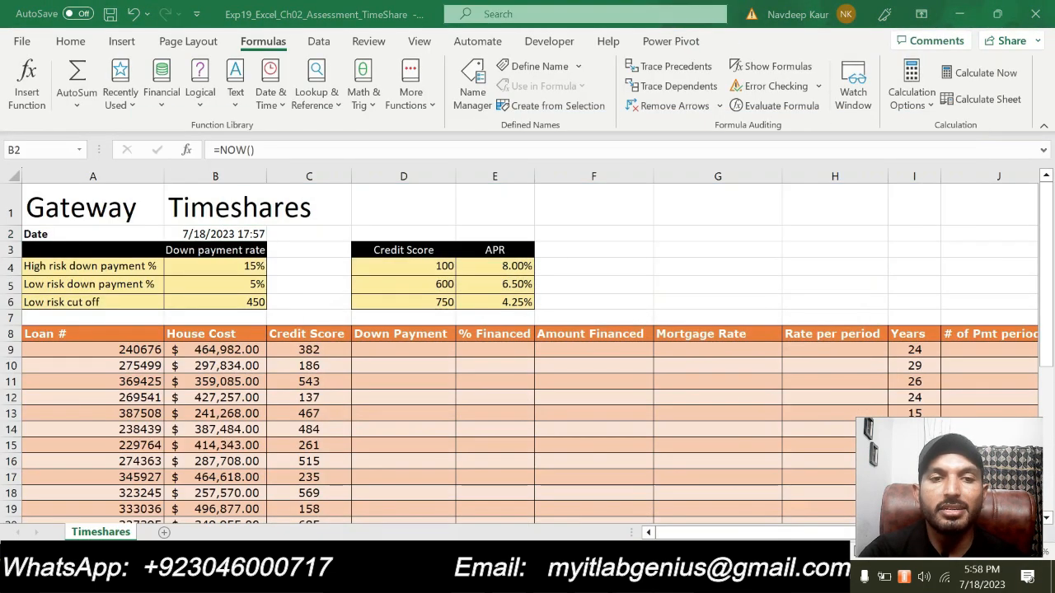
key(alt+Tab)
triple_click(594, 436)
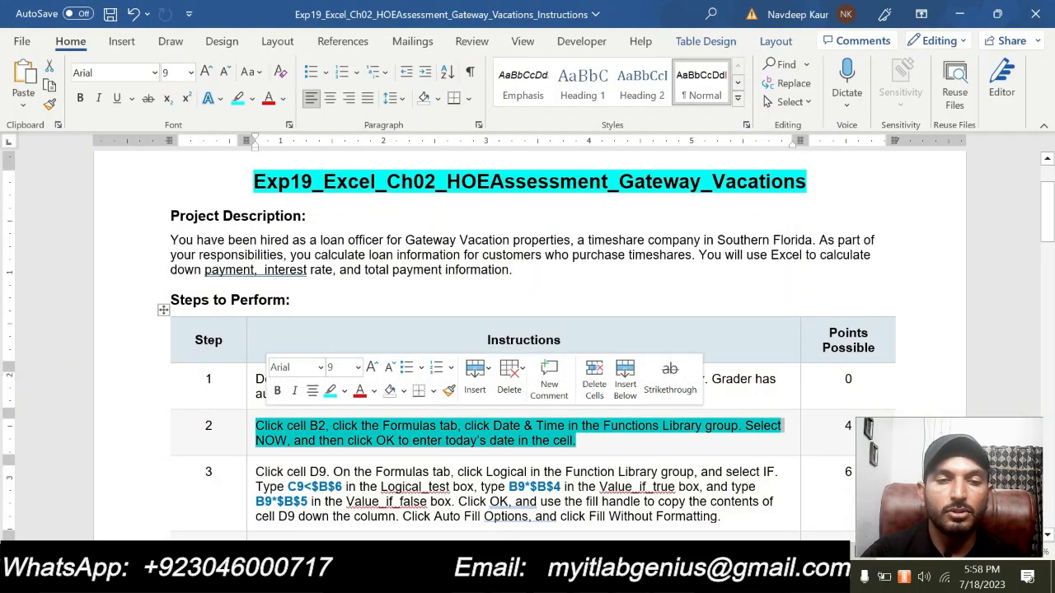
click(331, 395)
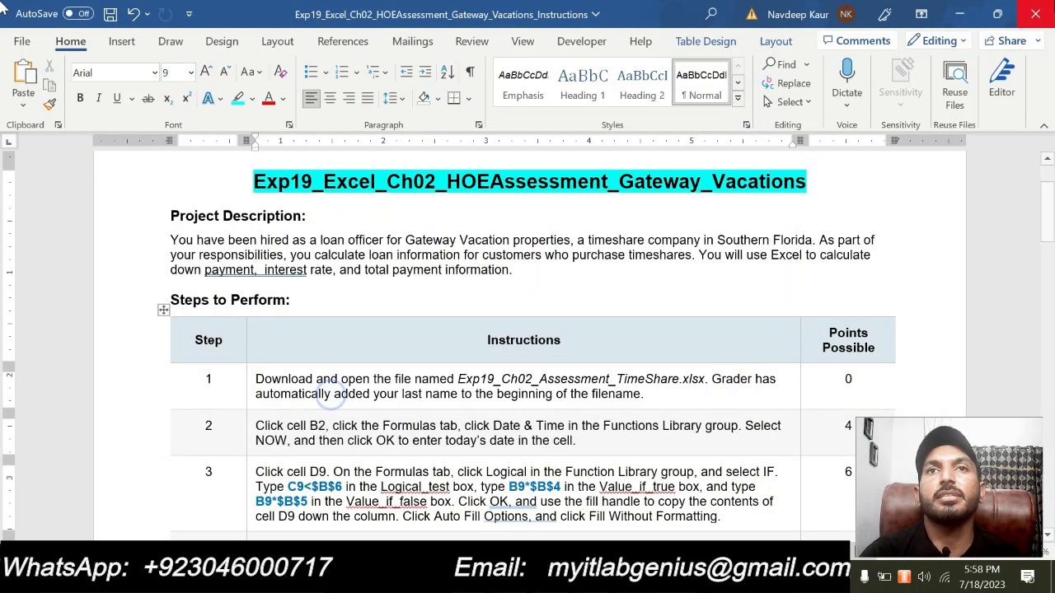
scroll(527, 329, down, 2)
scroll(528, 346, down, 1)
drag(734, 412, 255, 370)
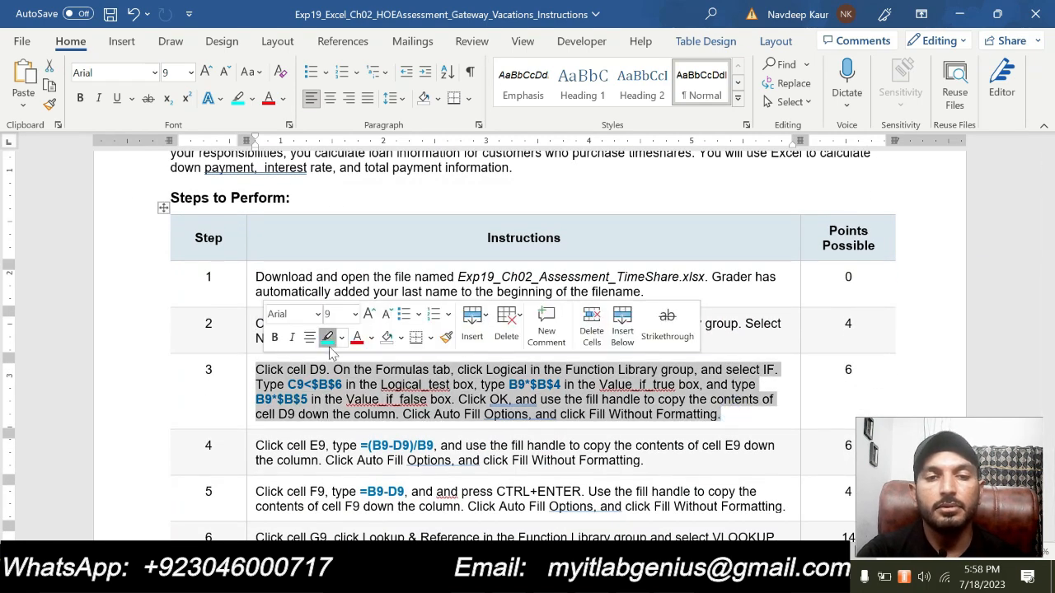
click(327, 336)
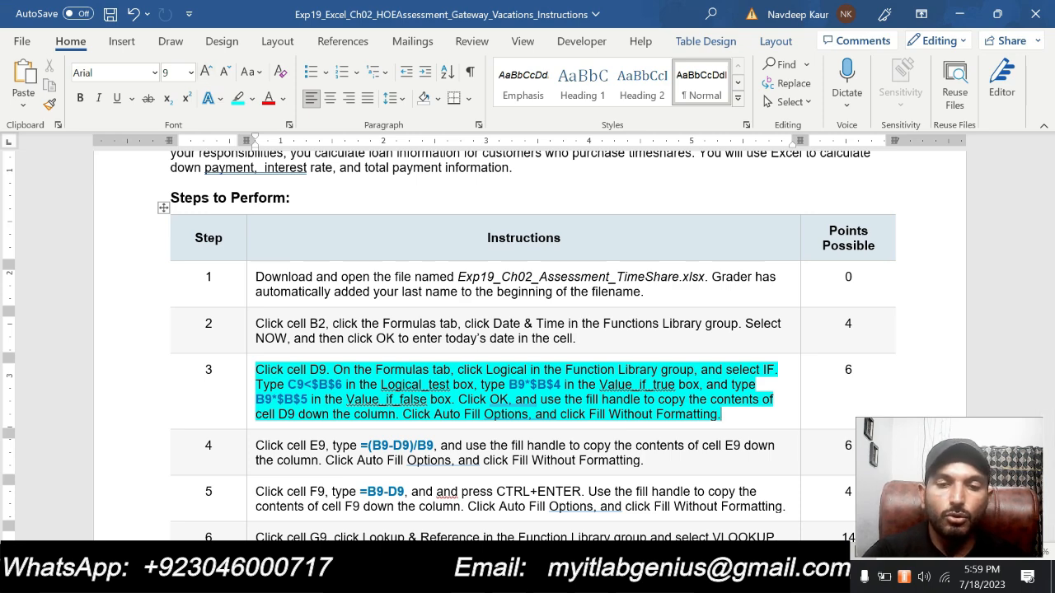
- Switch to the Excel workbook and select cell D9 in the Down Payment column
key(alt+Tab)
click(373, 352)
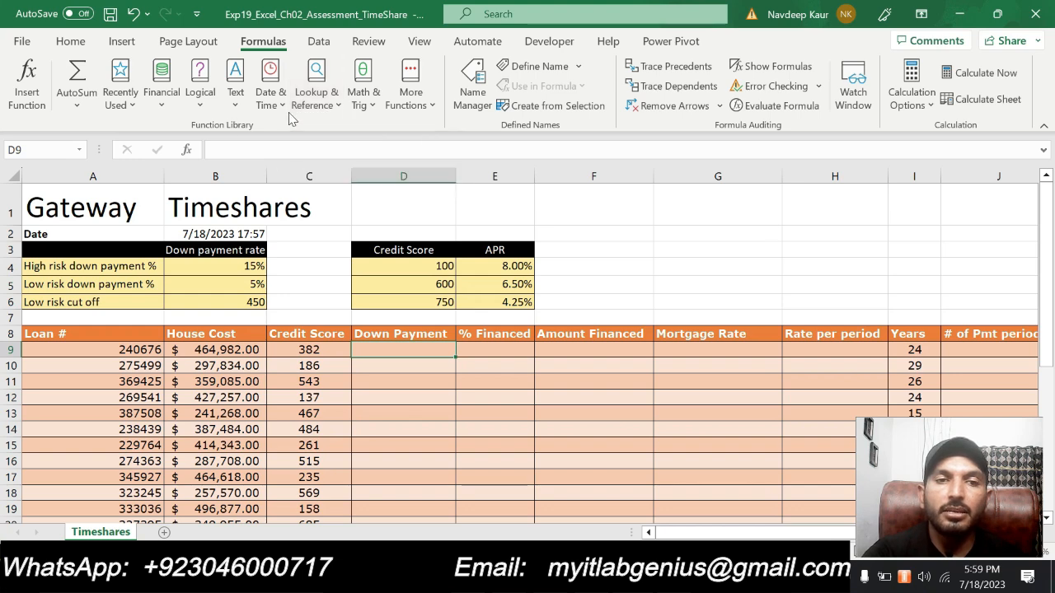
click(163, 107)
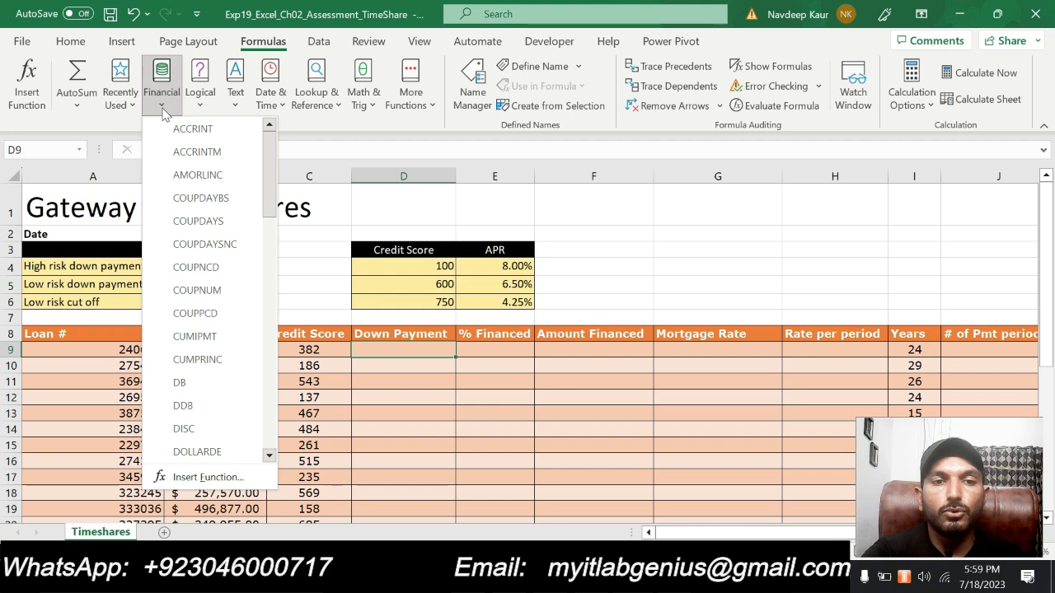
scroll(188, 388, down, 4)
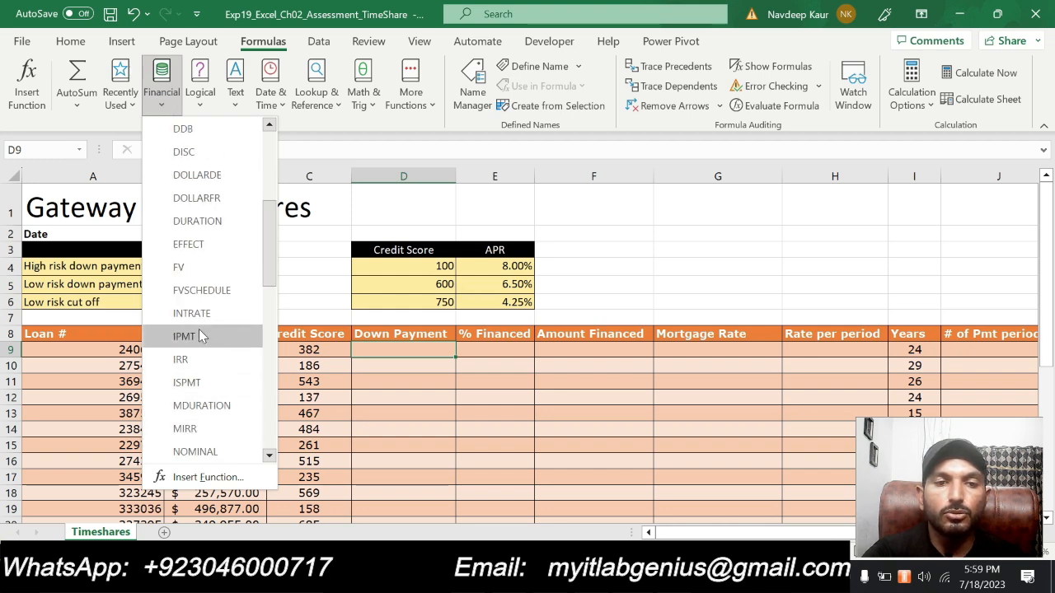
scroll(206, 363, down, 9)
scroll(210, 412, up, 13)
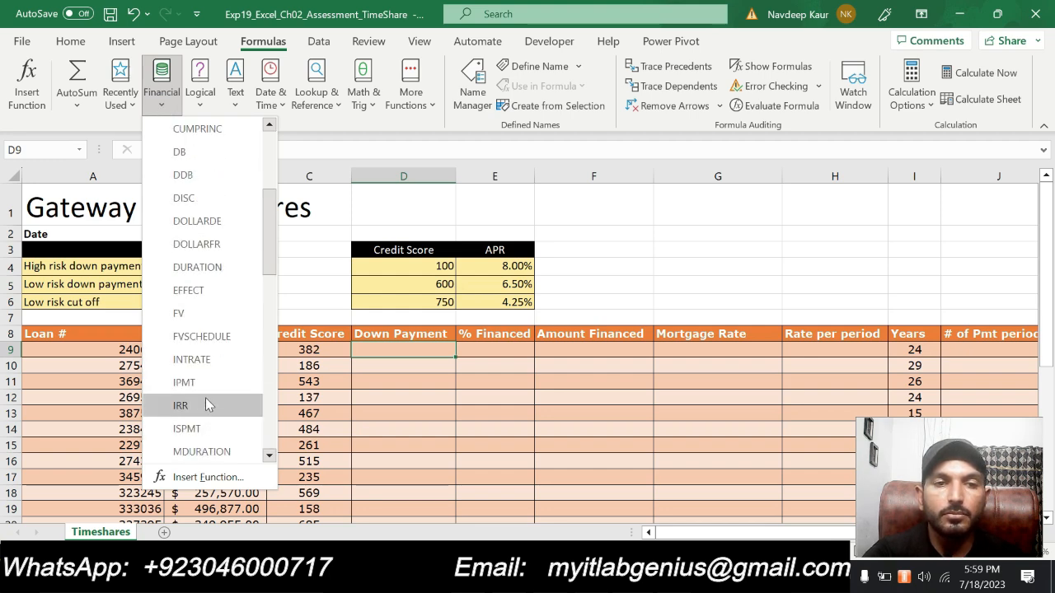
click(199, 99)
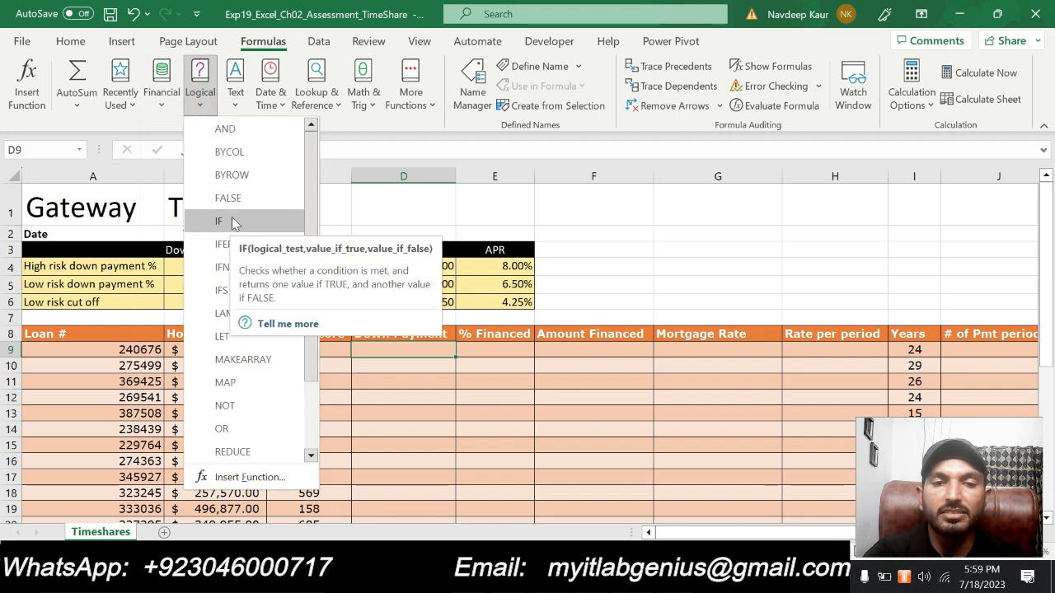
click(372, 150)
- Start an IF function in cell D9, open its function arguments and move the dialog clear of the data
click(370, 149)
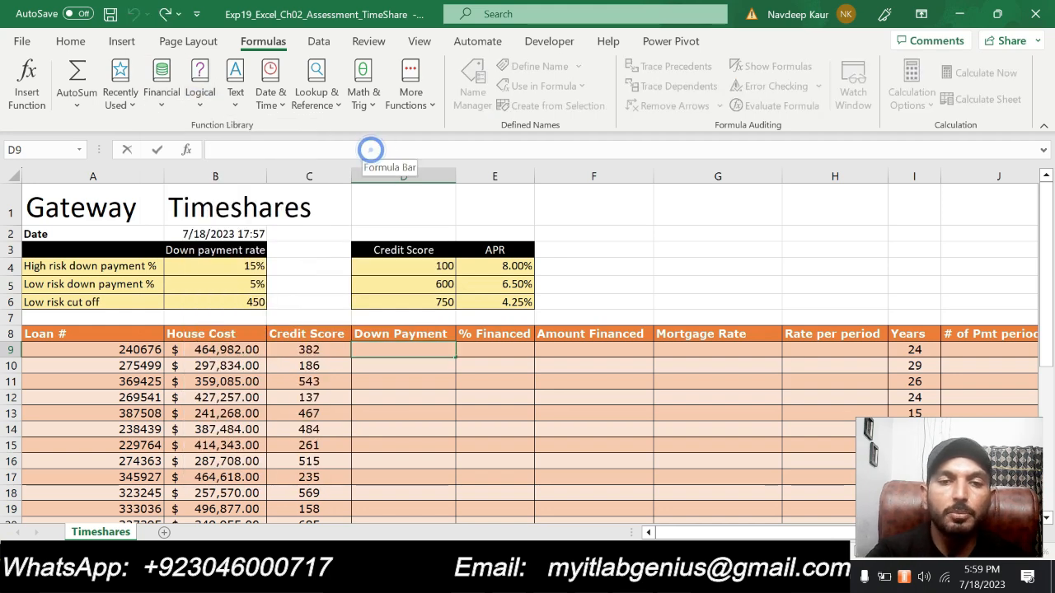
text(=i)
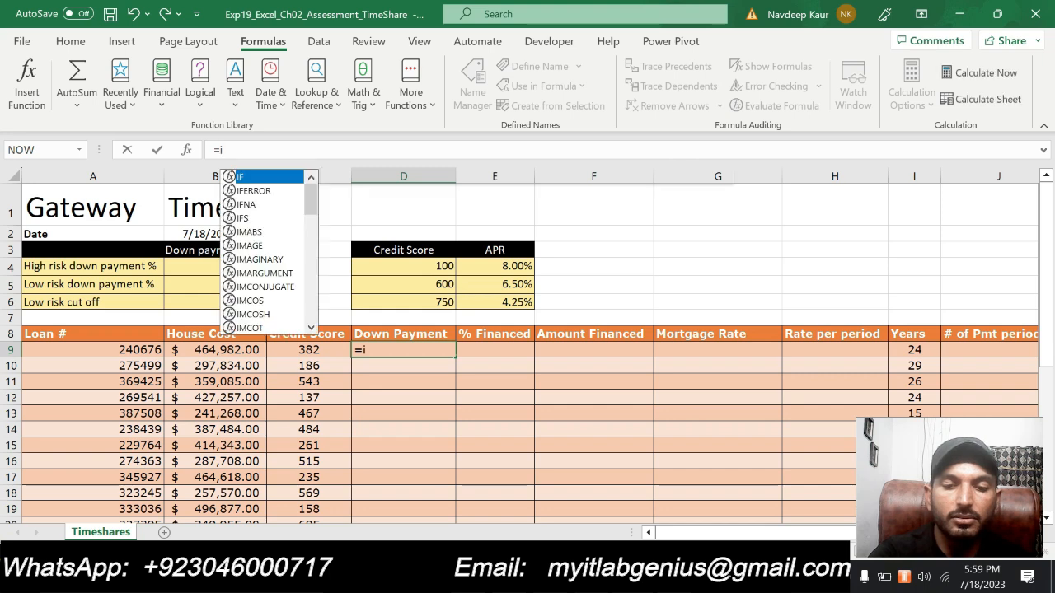
text(f)
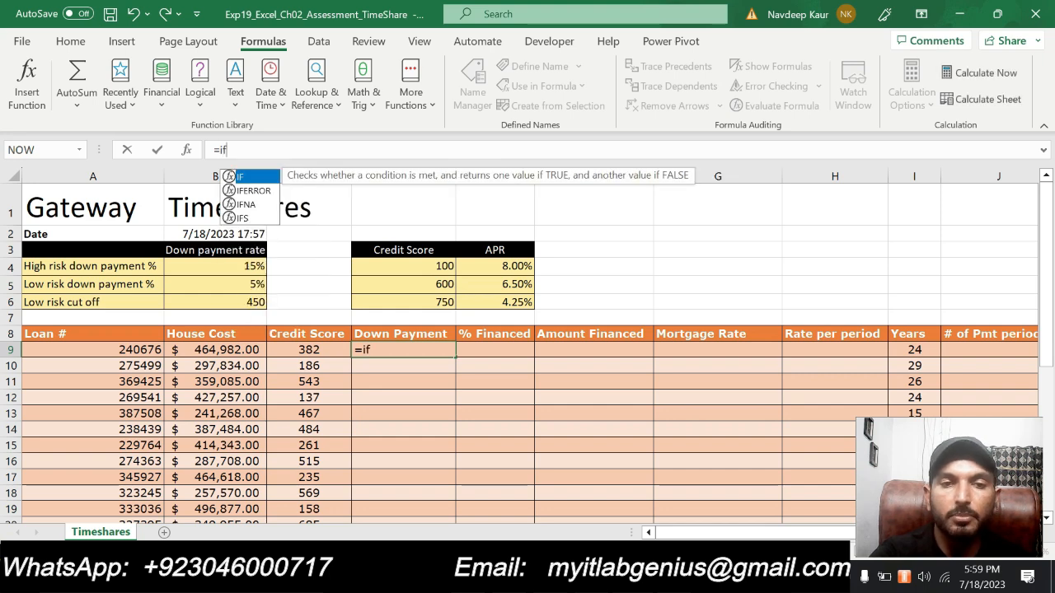
double_click(256, 181)
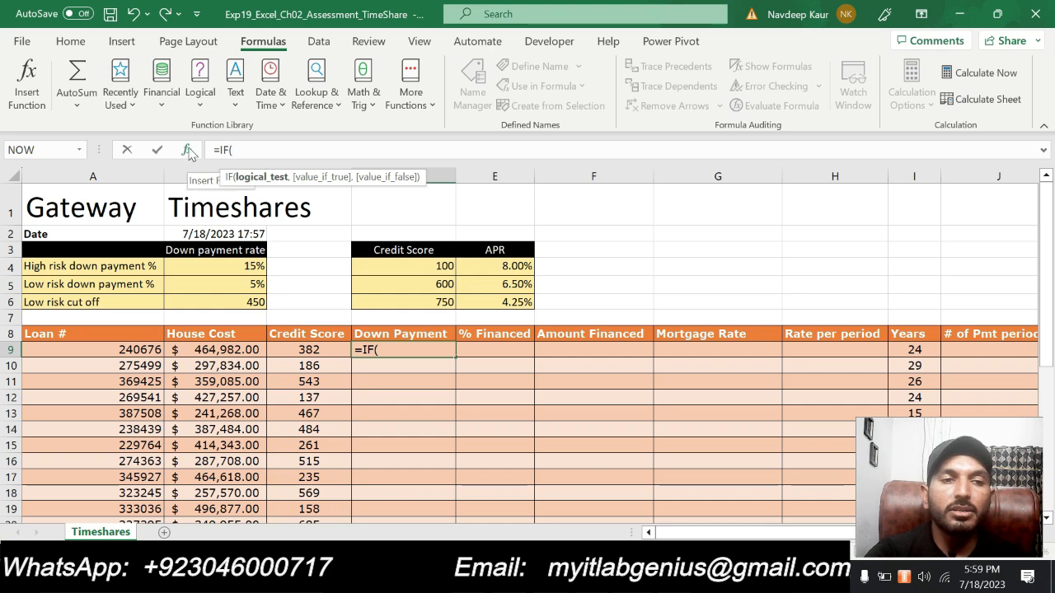
click(189, 151)
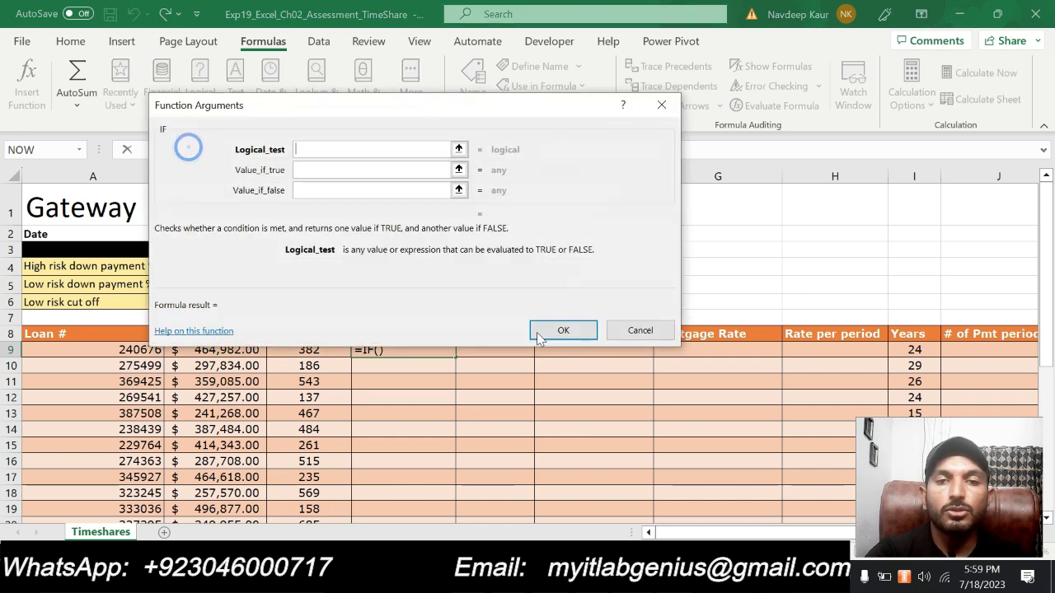
drag(400, 122, 597, 183)
- Check the step 3 instruction in Word, return to Excel and set the IF function's Logical_test to C9<$B$6
click(520, 219)
key(alt+Tab)
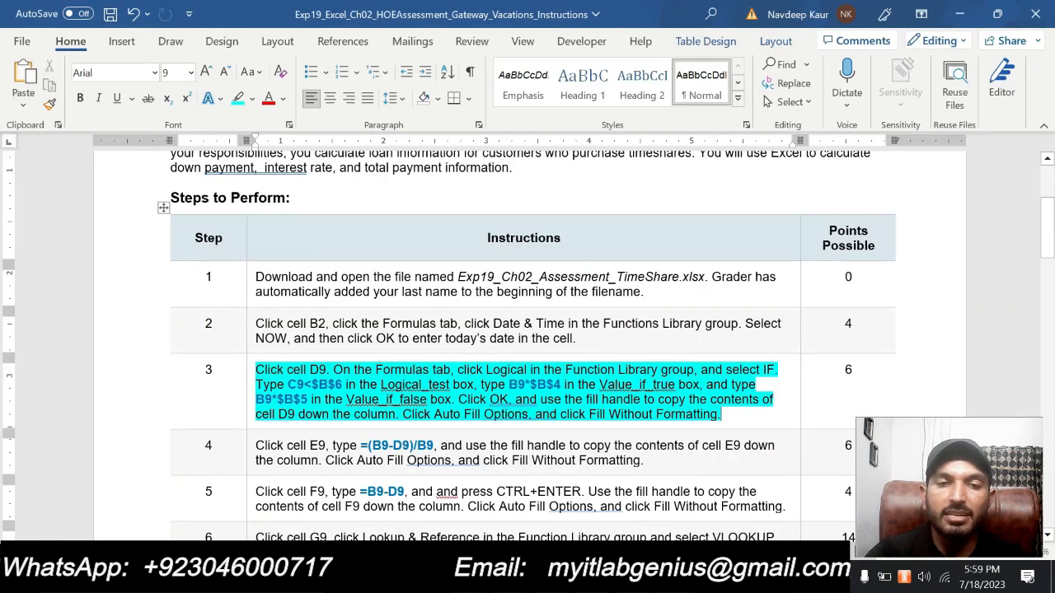
key(alt+Tab)
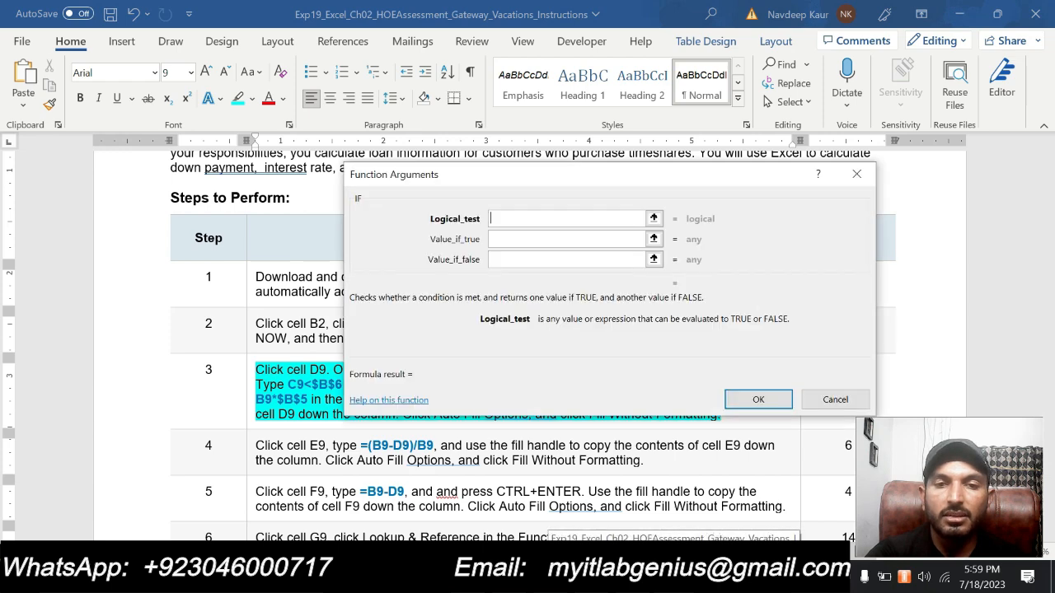
text(C)
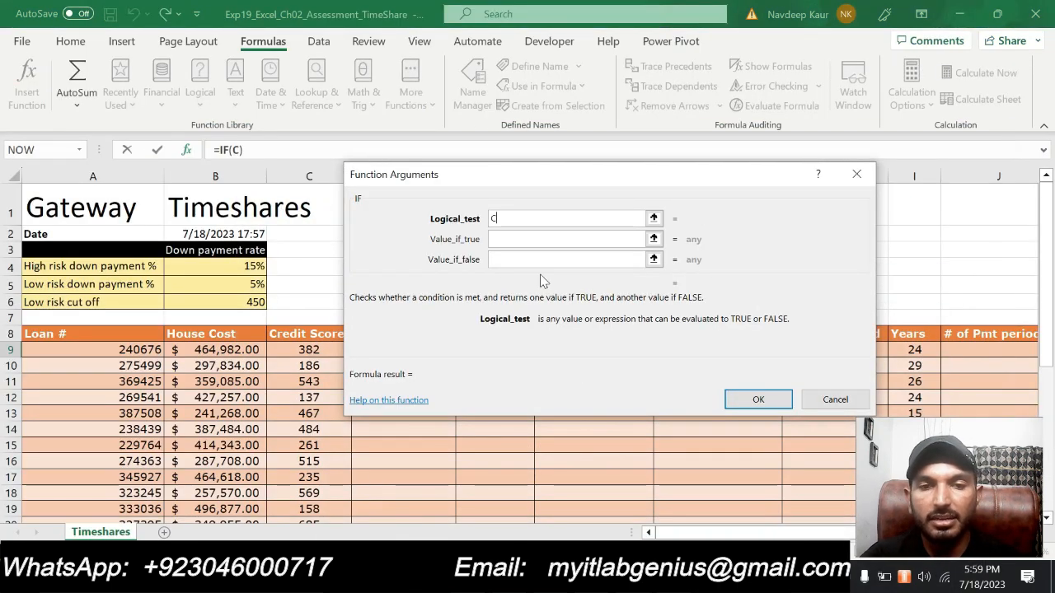
text(9)
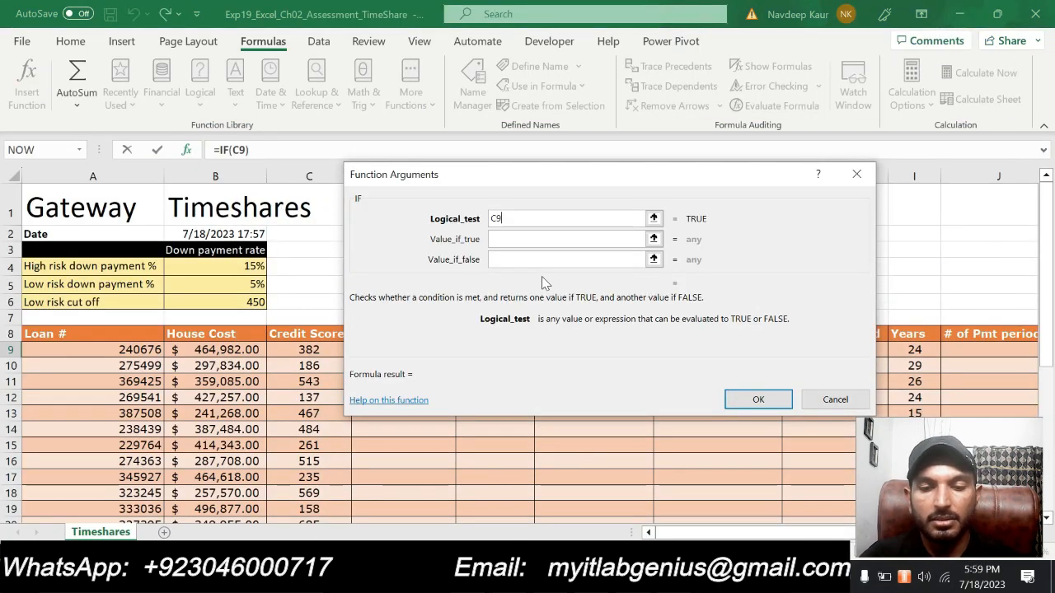
text(<)
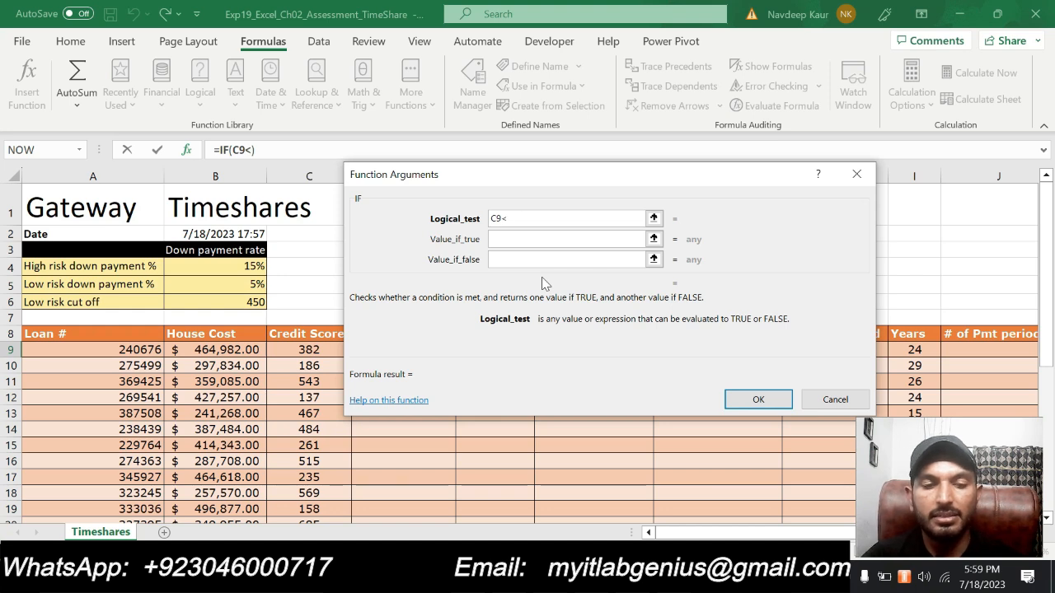
text($B)
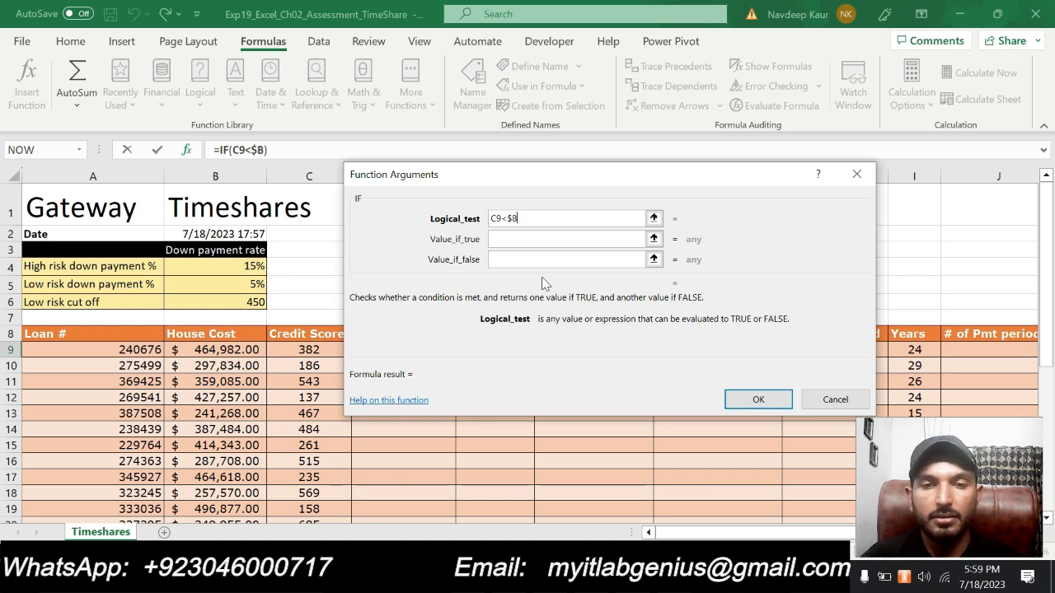
text($6)
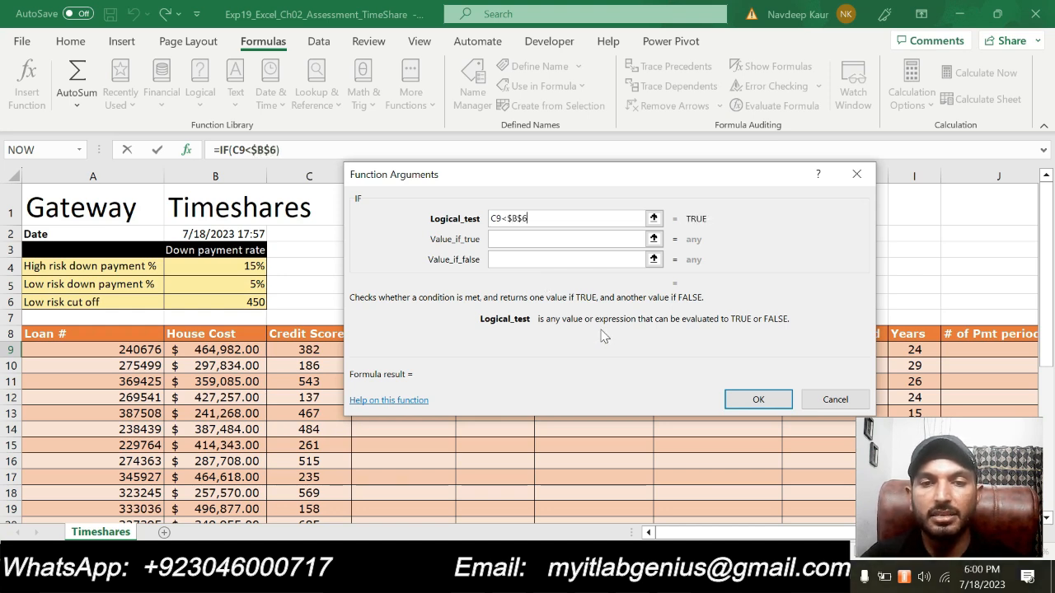
- Compare the logical test with C9<$B$6 in Word's step 3, return to Excel and uncover cell D9 behind the dialog
key(alt+Tab)
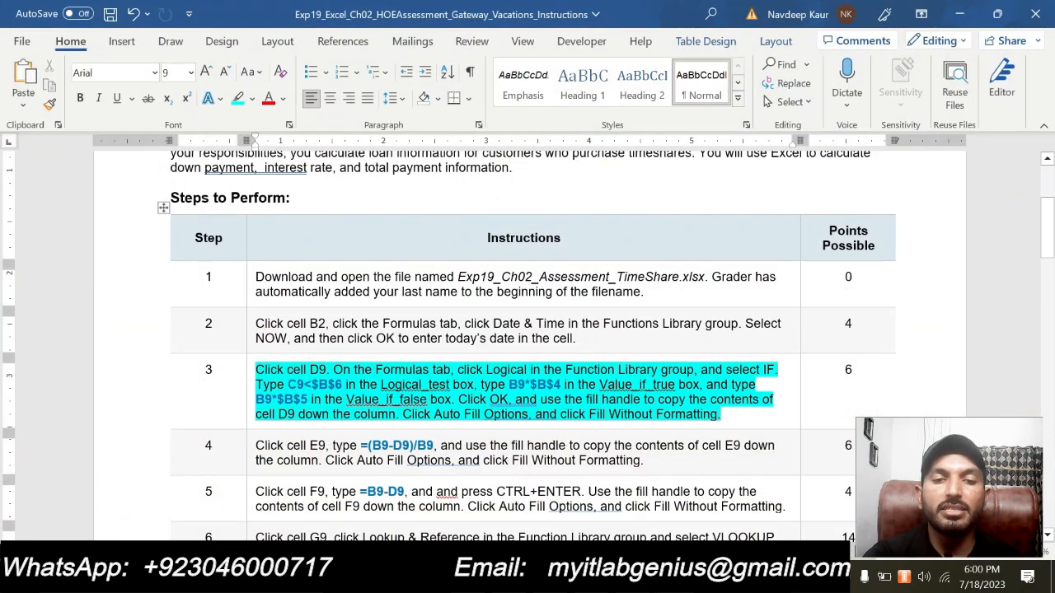
drag(288, 384, 343, 385)
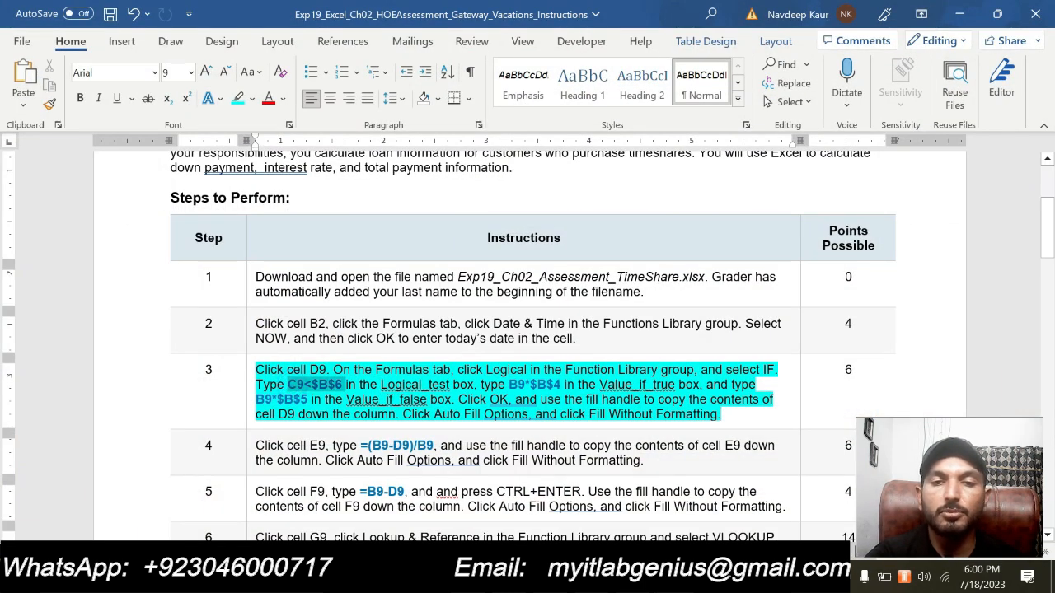
click(960, 14)
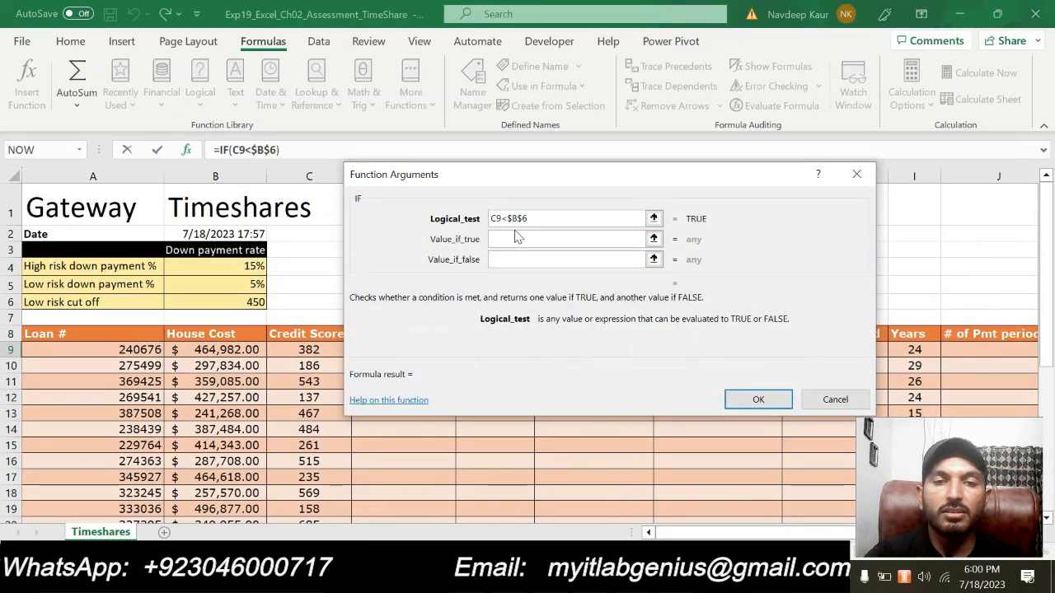
drag(523, 181, 651, 162)
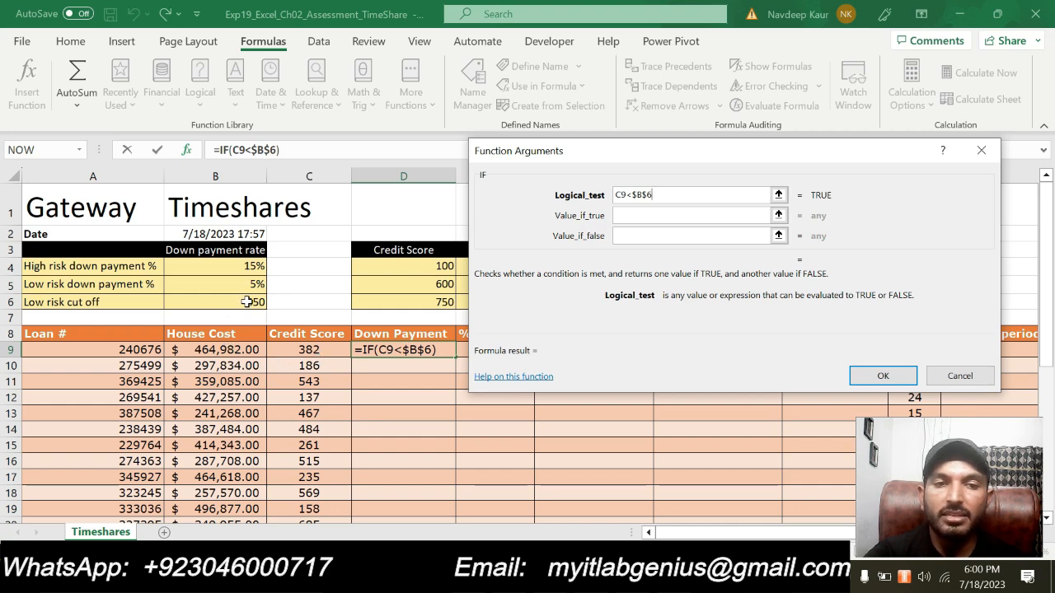
- Consult the step 3 instruction in Word again and set the IF function's Value_if_true to B9*$B$4 in Excel
click(626, 213)
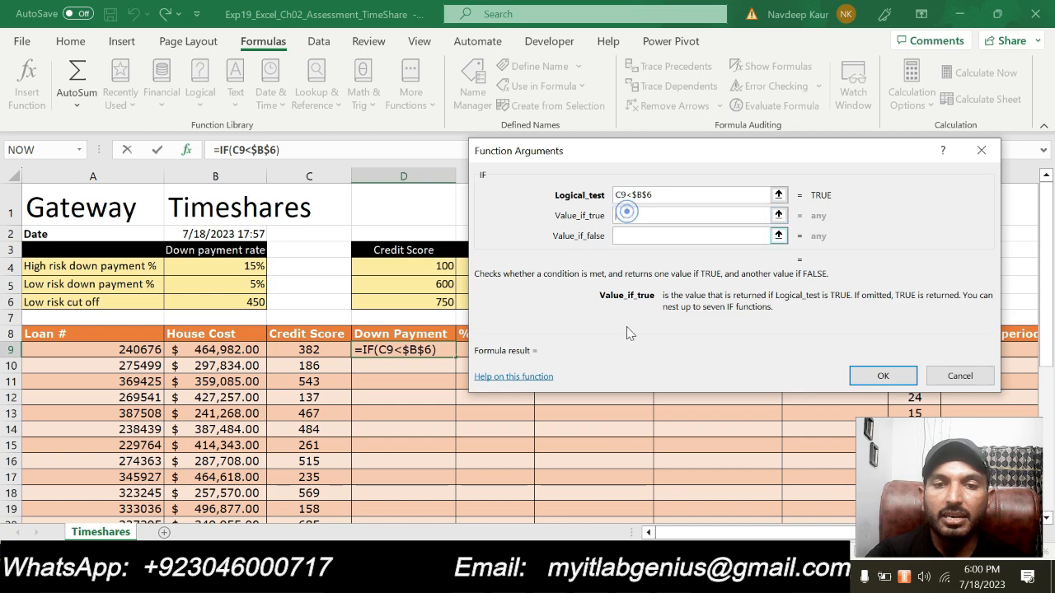
key(alt+Tab)
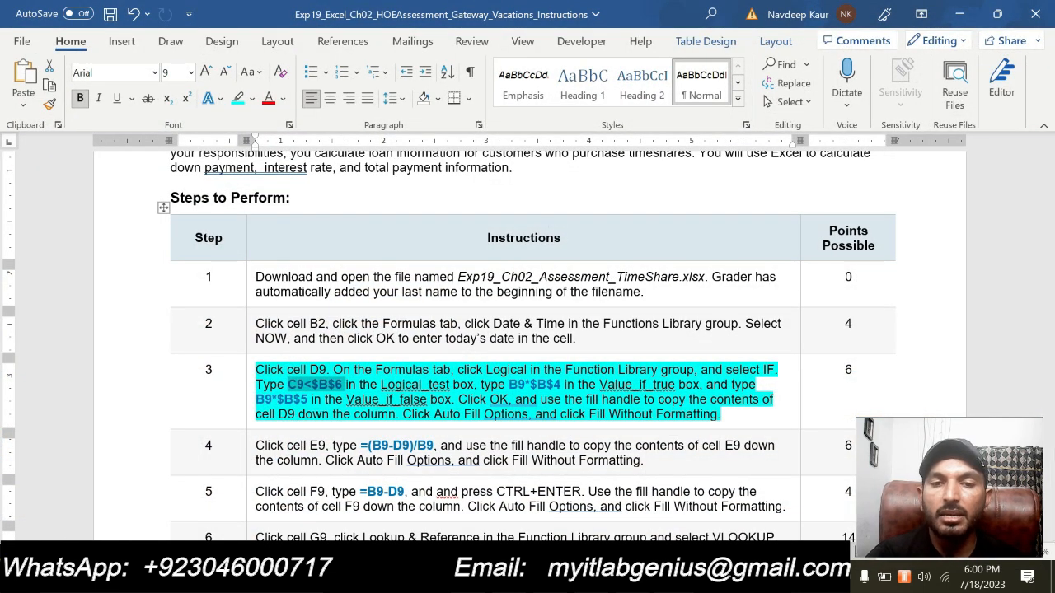
click(674, 577)
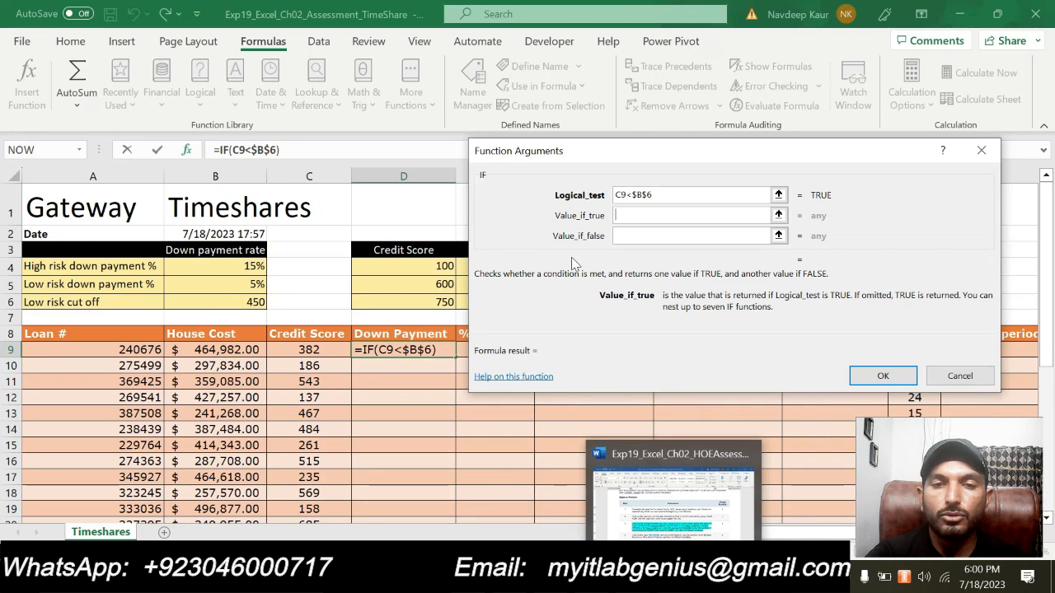
text(B9)
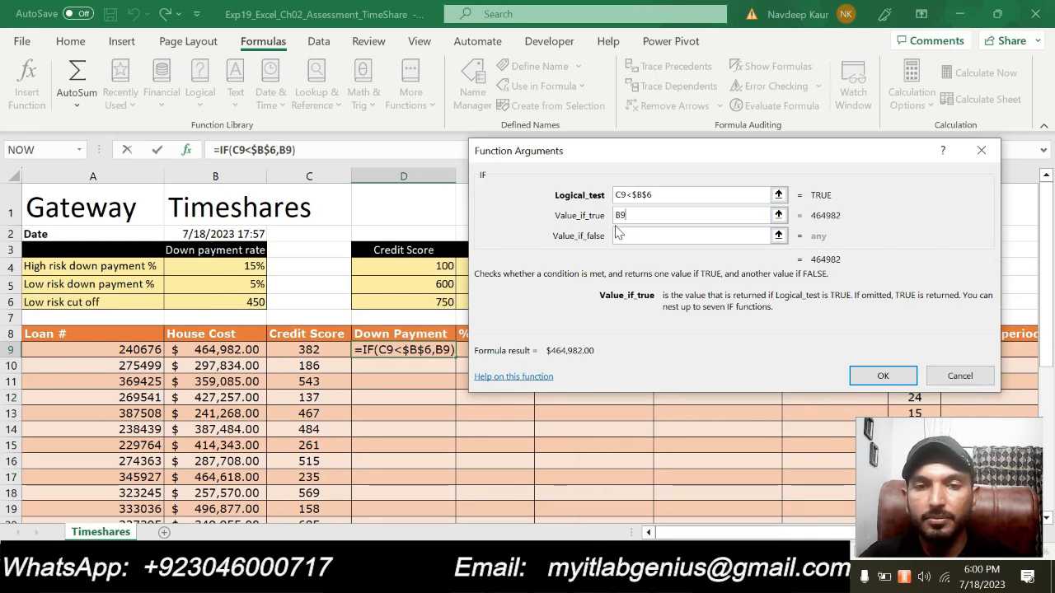
text(*)
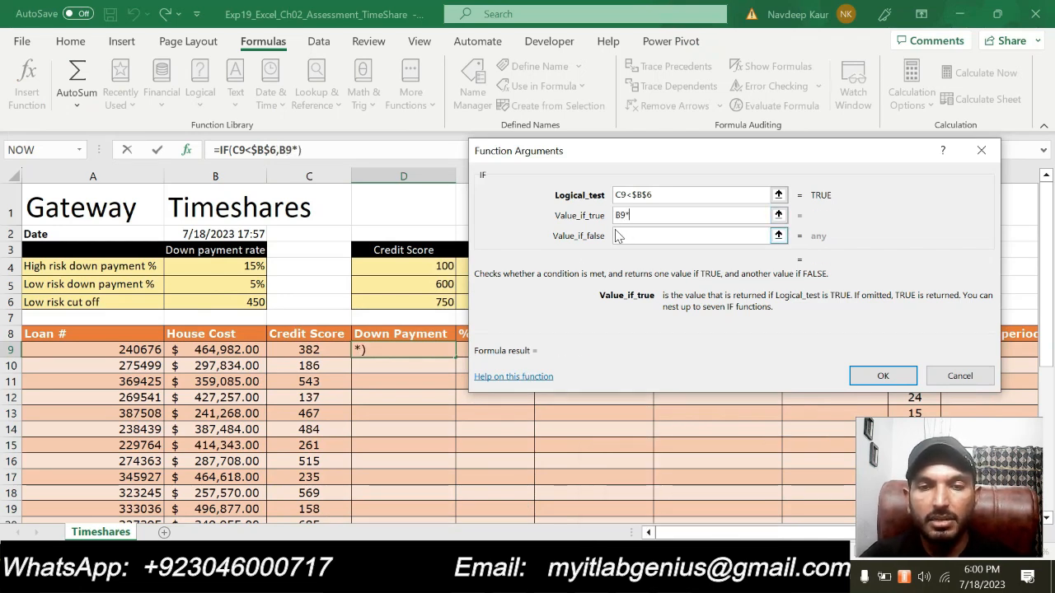
text(B)
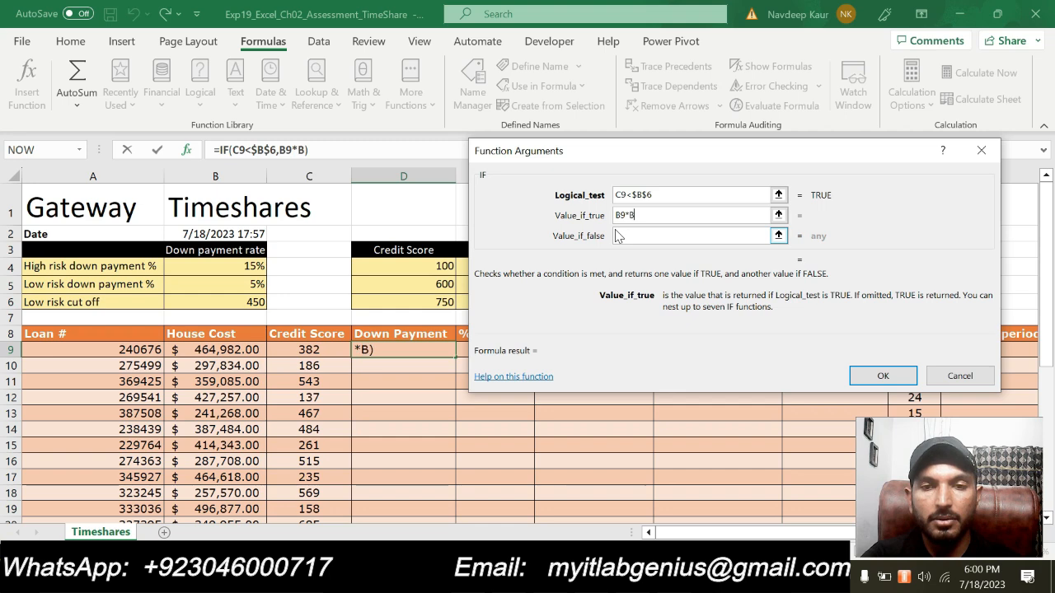
key(BackSpace)
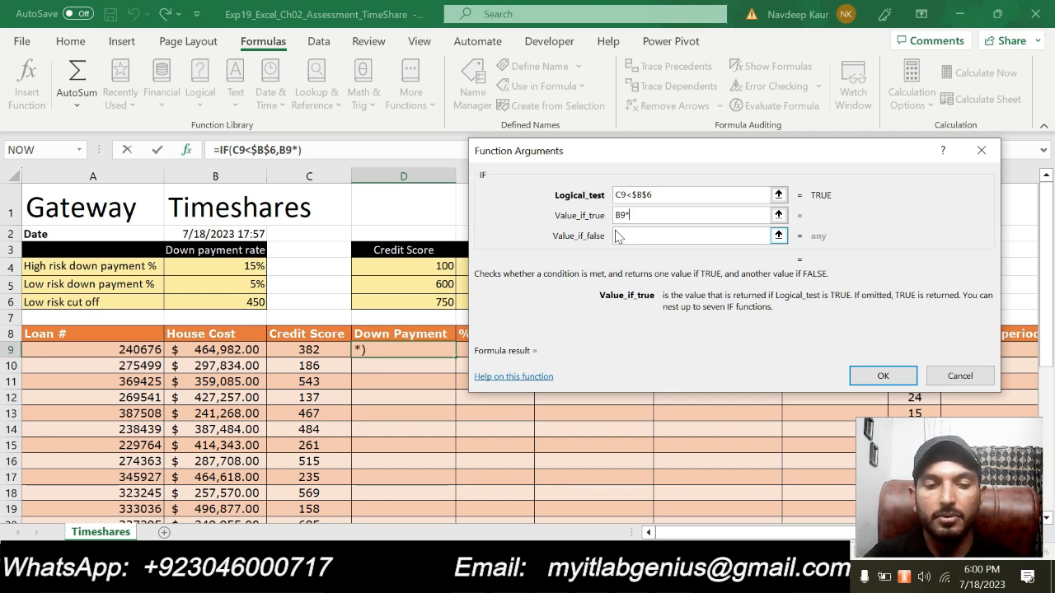
text($b)
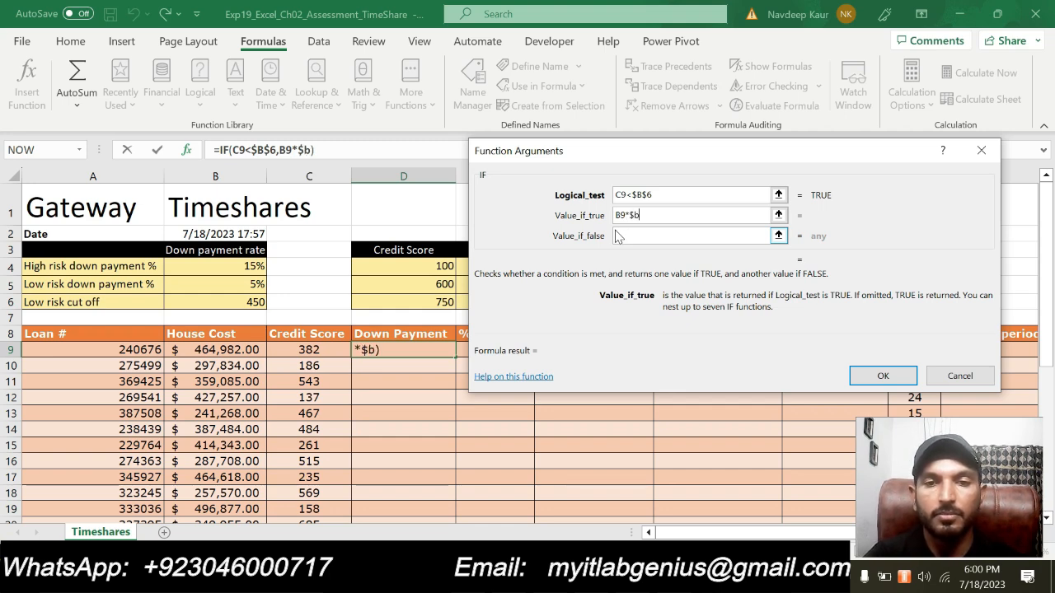
key(BackSpace)
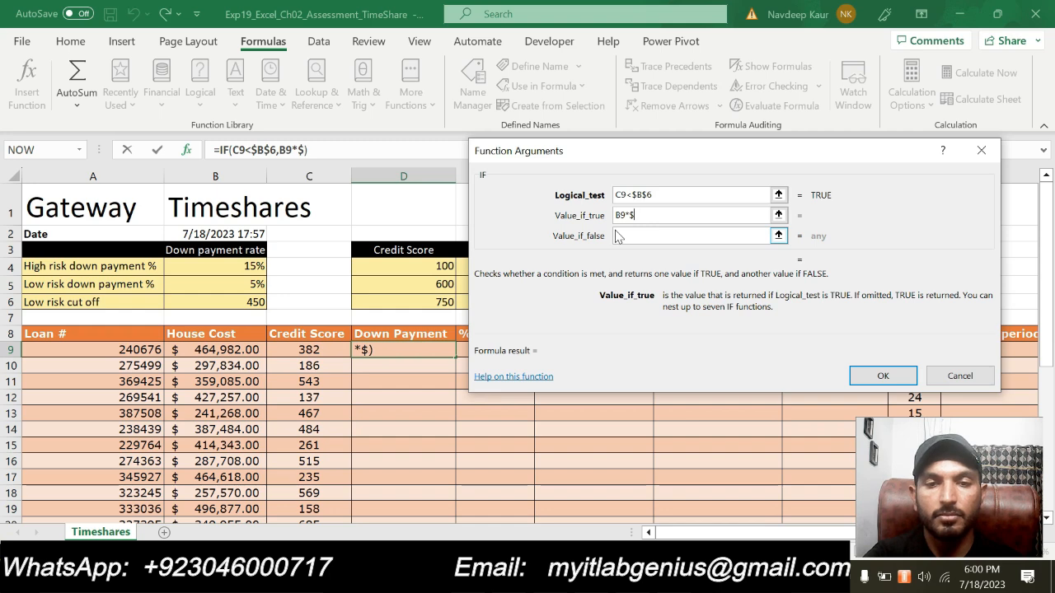
text(B)
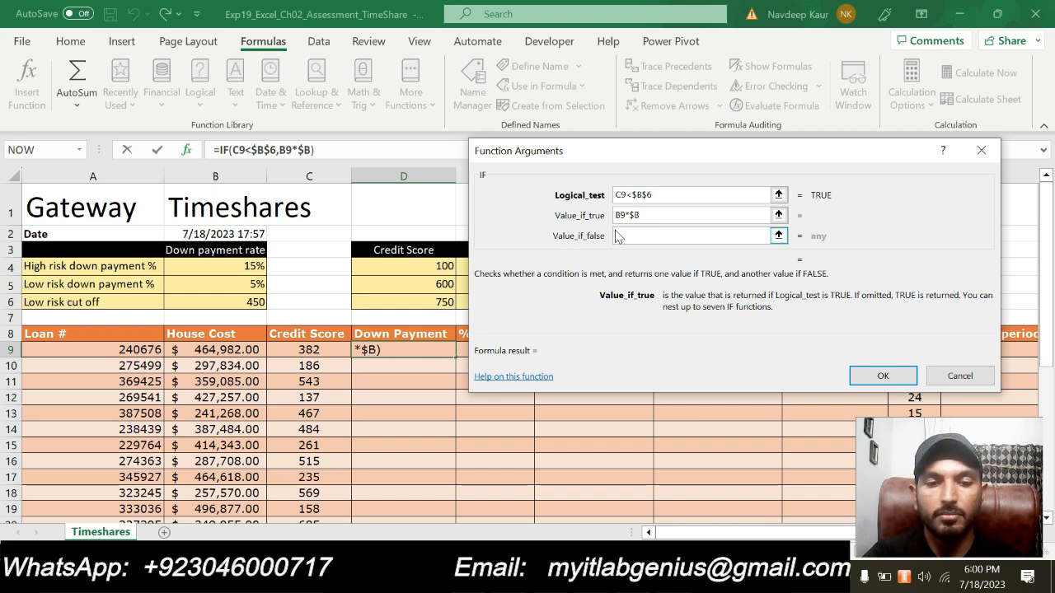
text($4)
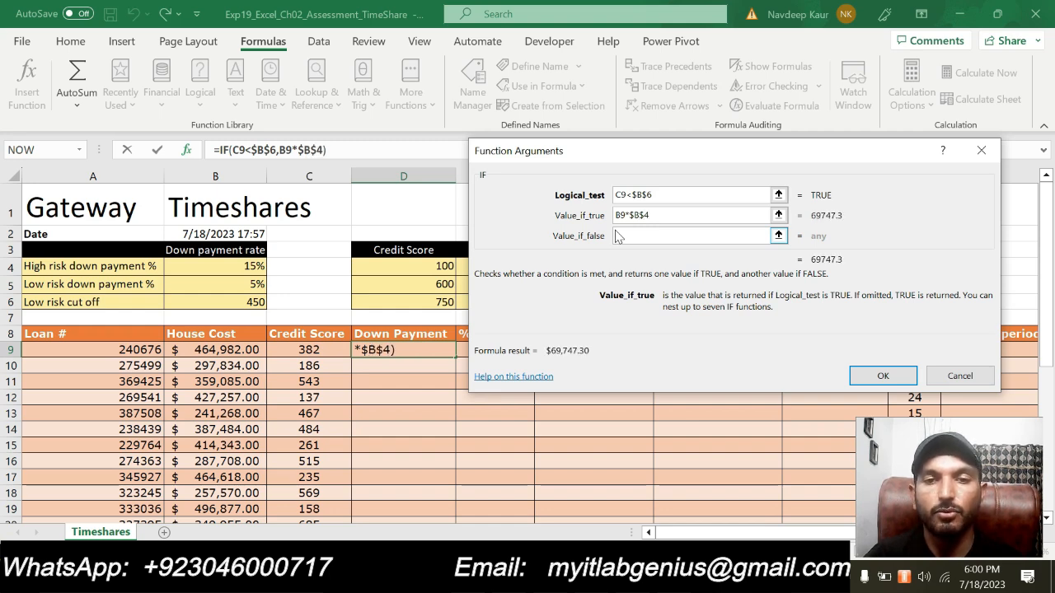
- Switch to Word, mark B9*$B$4 in the step 3 instruction to compare it with the entered argument, and return to Excel
key(alt+Tab)
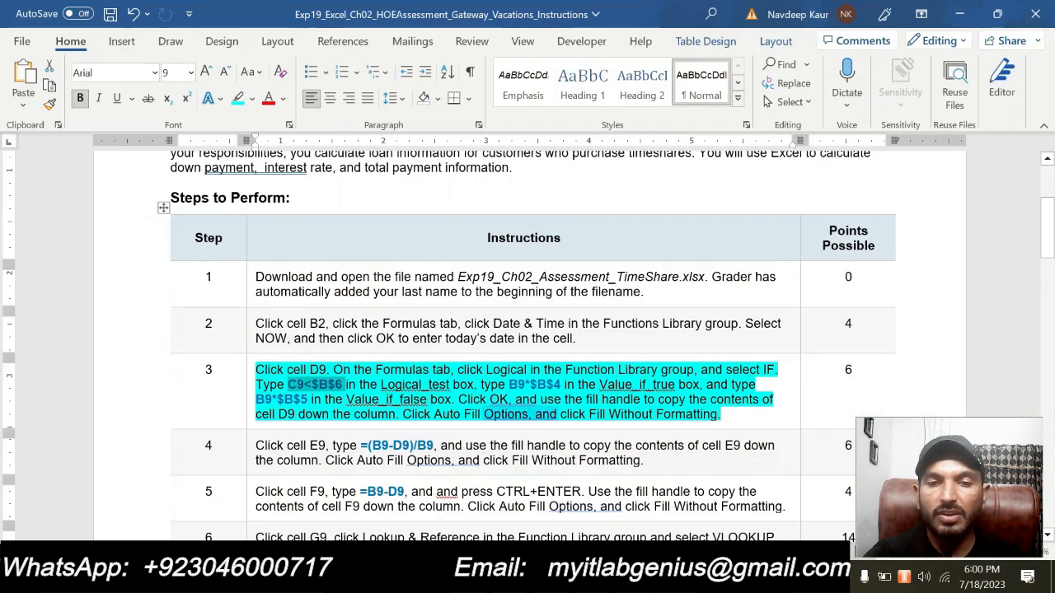
drag(508, 385, 561, 385)
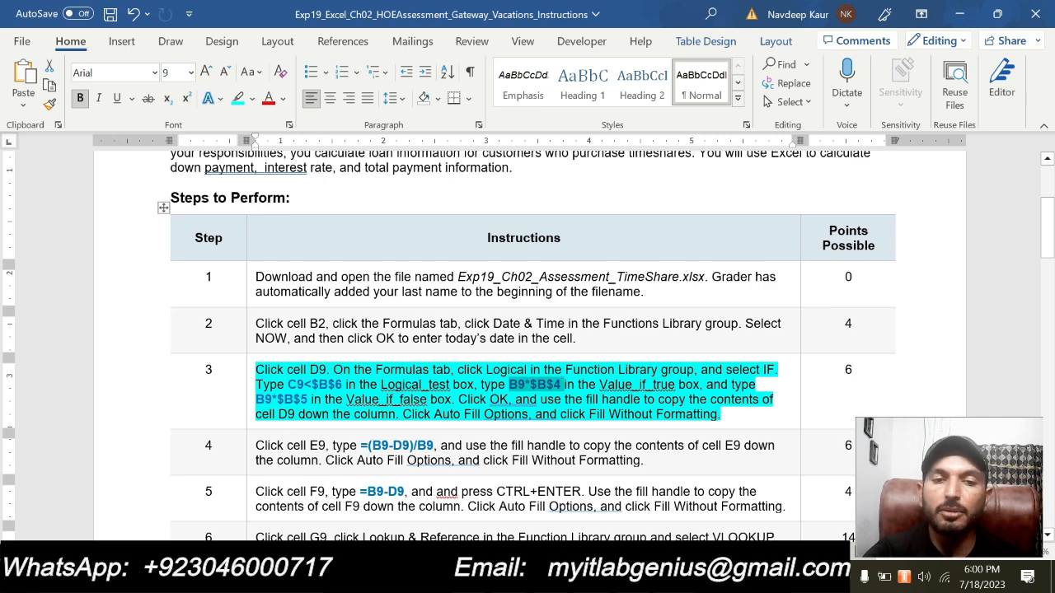
key(alt+Tab)
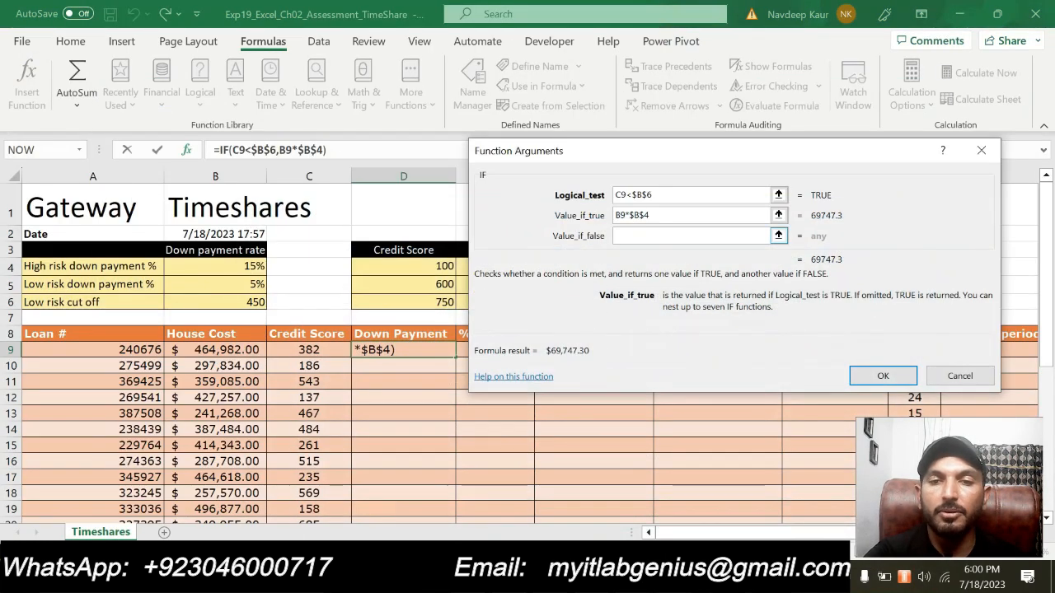
- Set the IF function's Value_if_false to B9*$B$5, complete the formula and select cell D9
click(655, 236)
text(B9*)
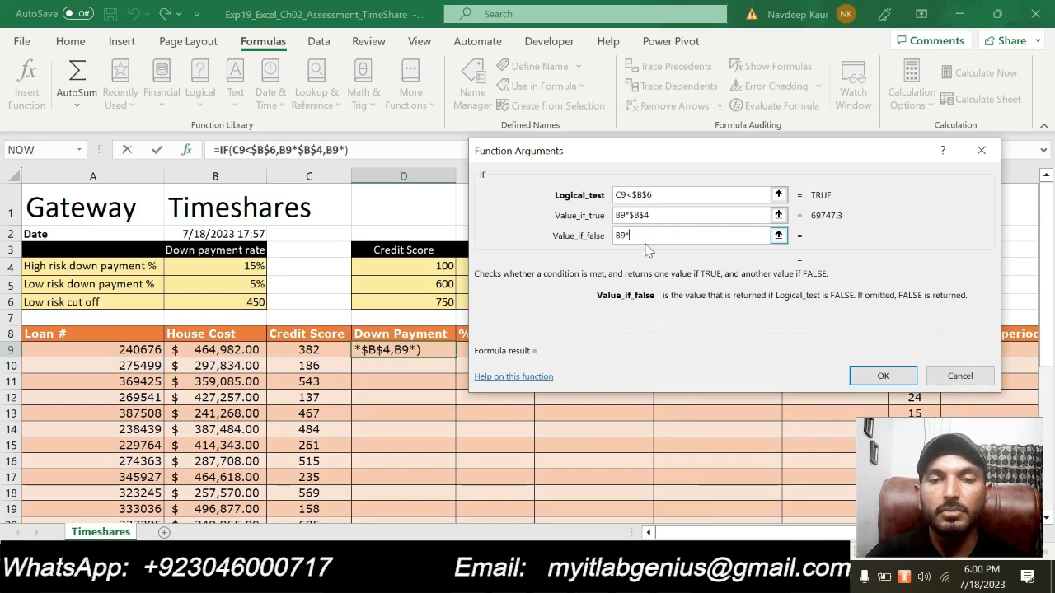
text($B)
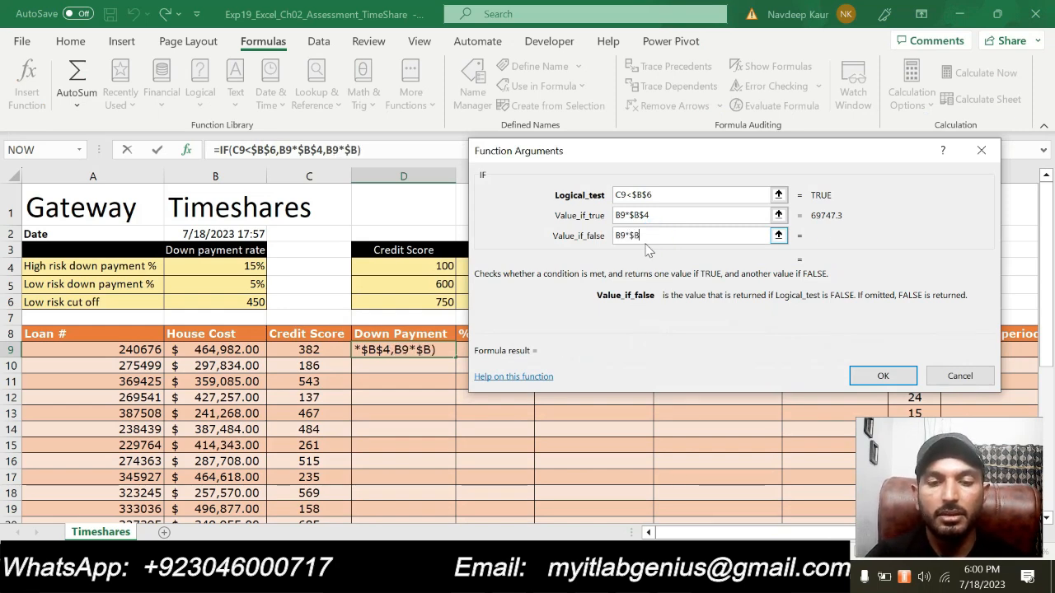
text($5)
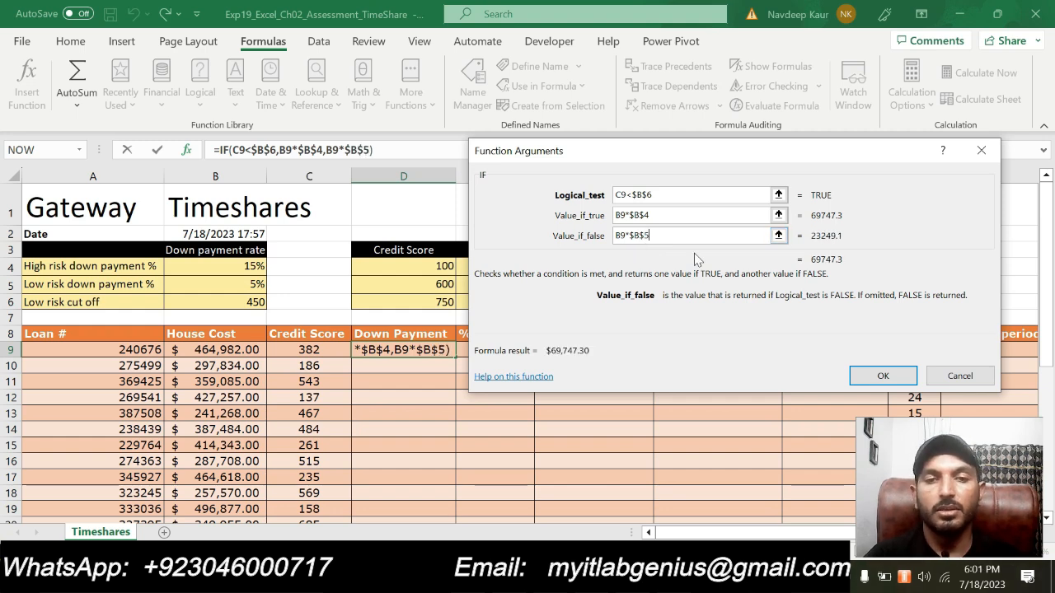
click(872, 378)
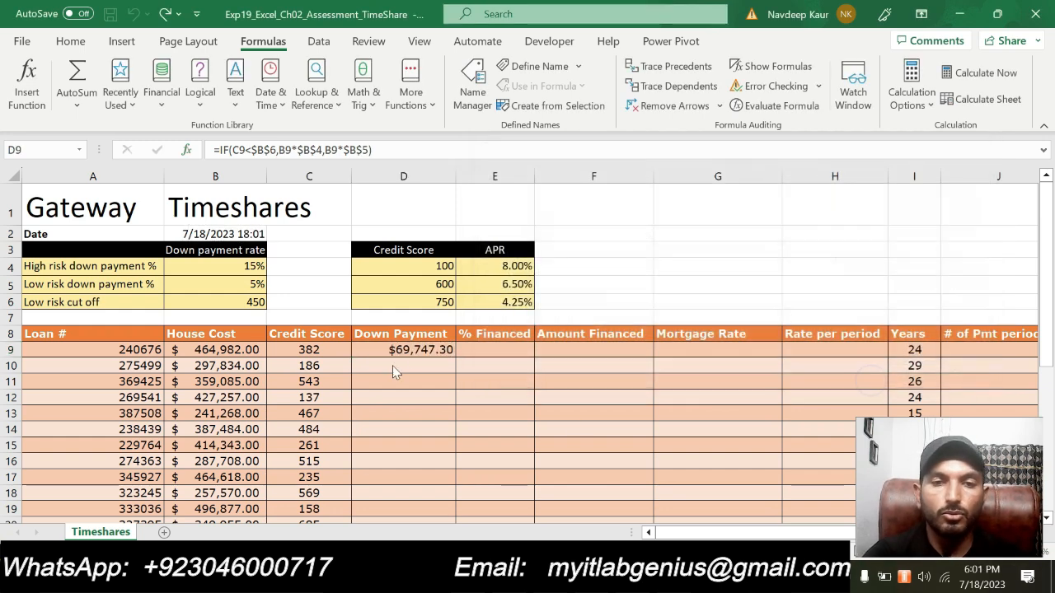
click(416, 353)
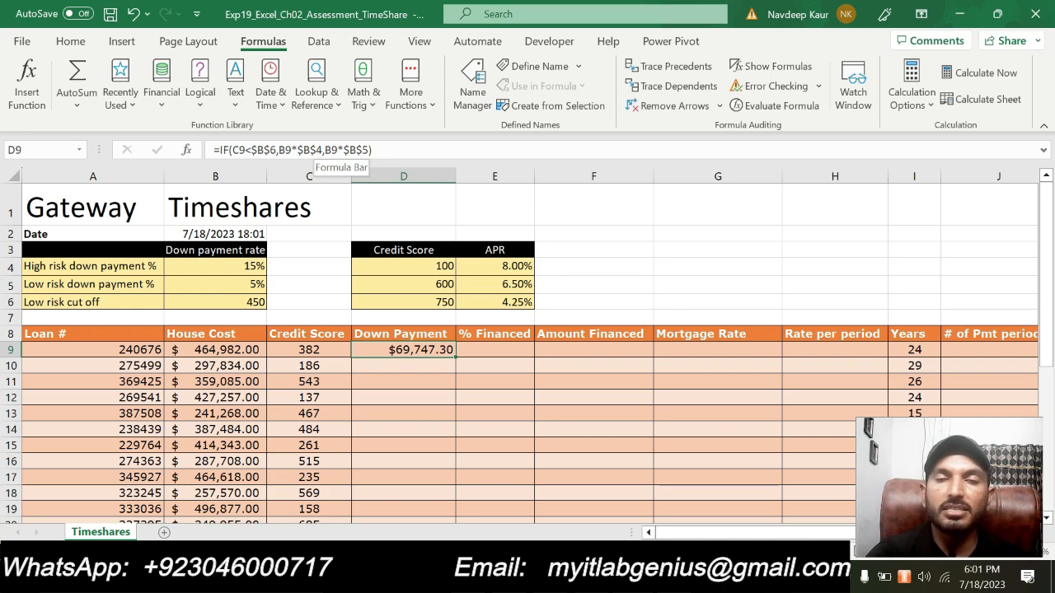
- Consult step 3 in Word, return to Excel and copy D9's formula down through D28 using Fill Without Formatting
key(alt+Tab)
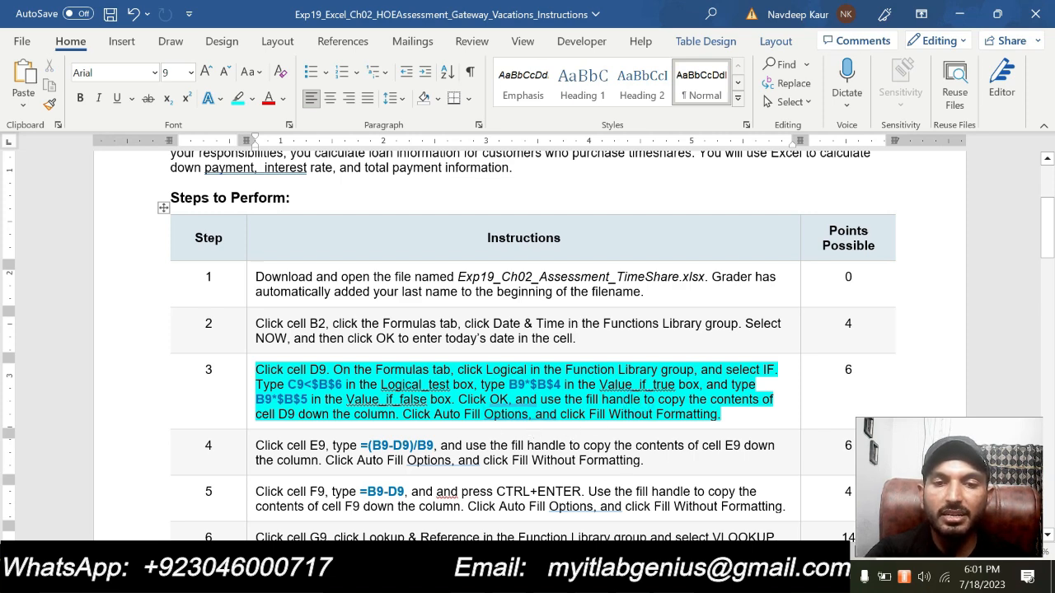
key(alt+Tab)
scroll(516, 304, down, 5)
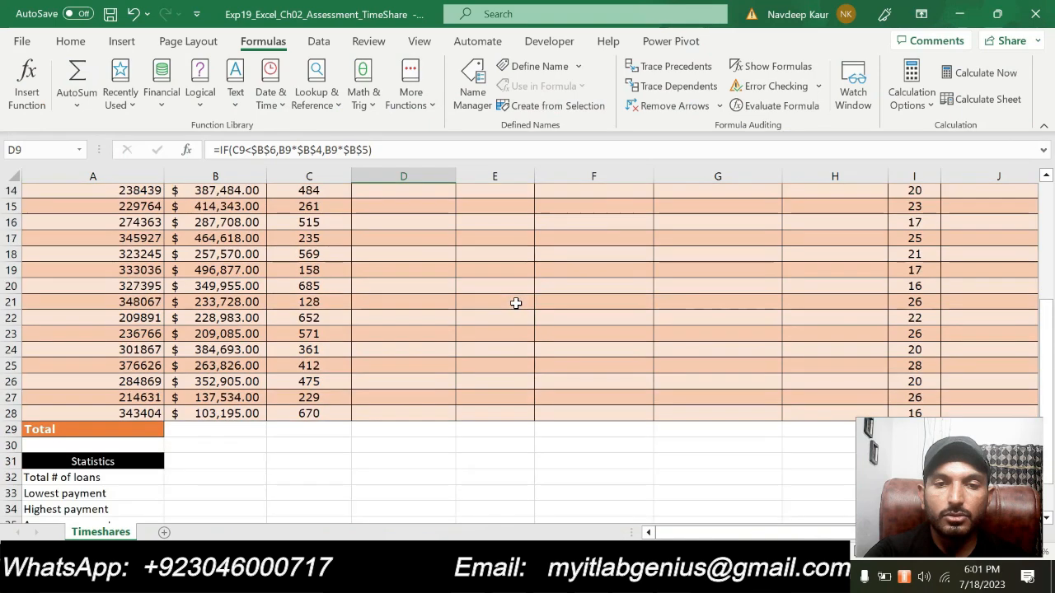
scroll(515, 303, down, 1)
scroll(514, 306, up, 4)
drag(456, 262, 466, 488)
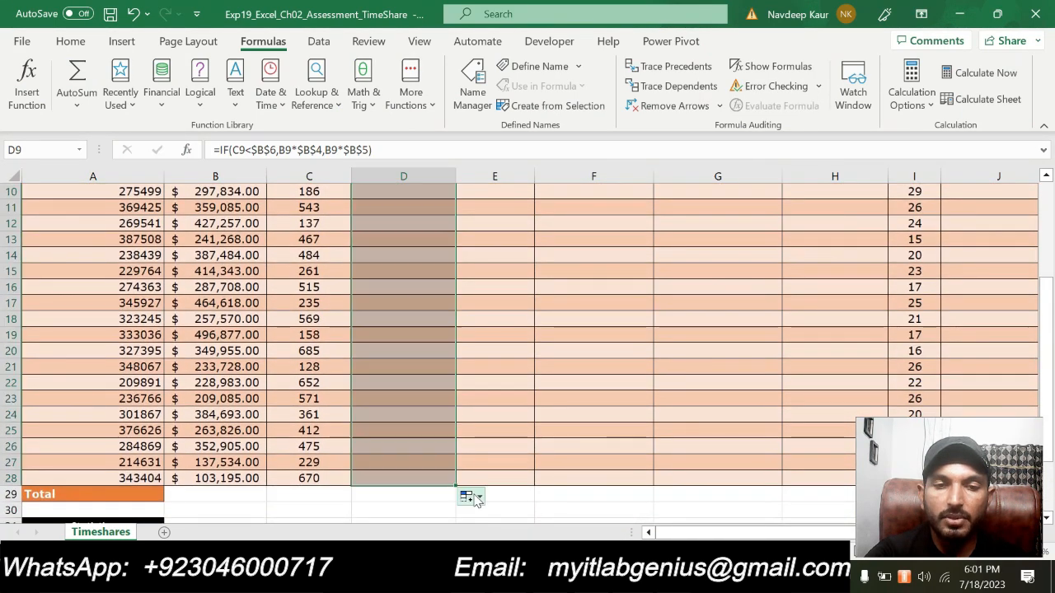
click(476, 496)
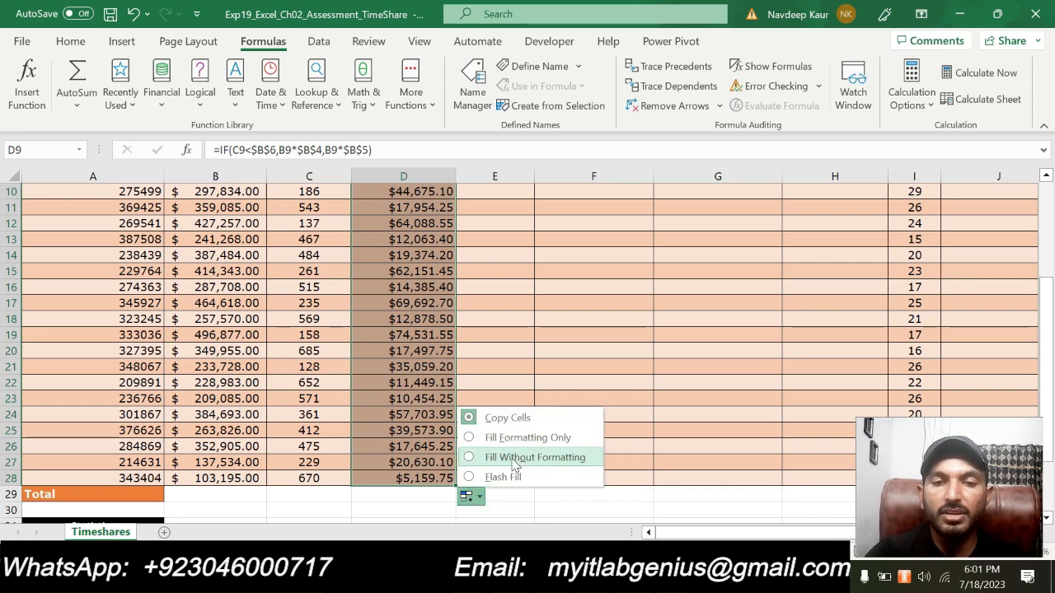
click(514, 458)
scroll(558, 478, up, 1)
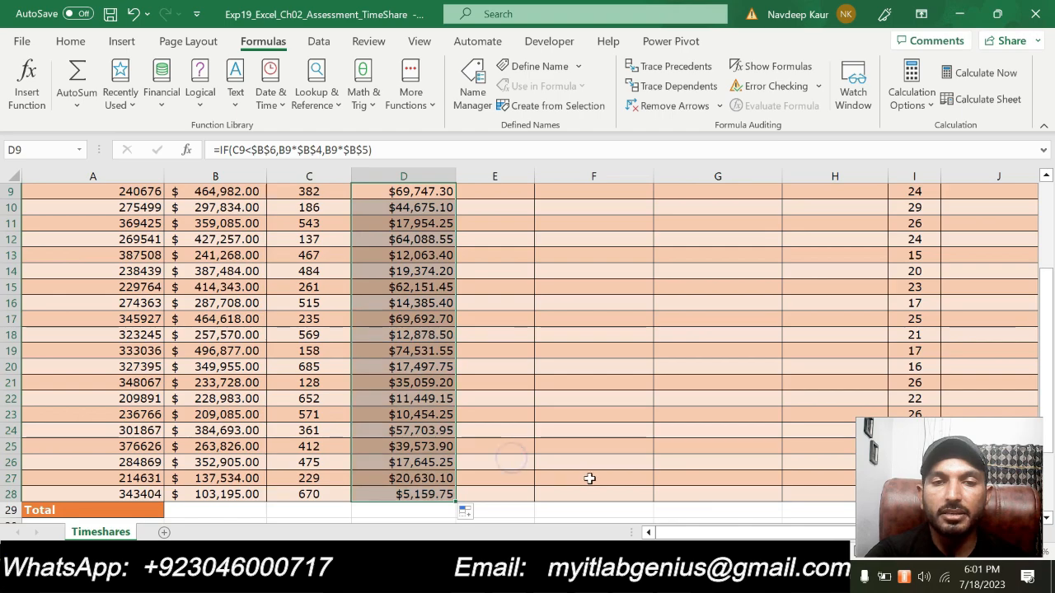
scroll(588, 478, up, 3)
click(585, 463)
scroll(641, 384, down, 4)
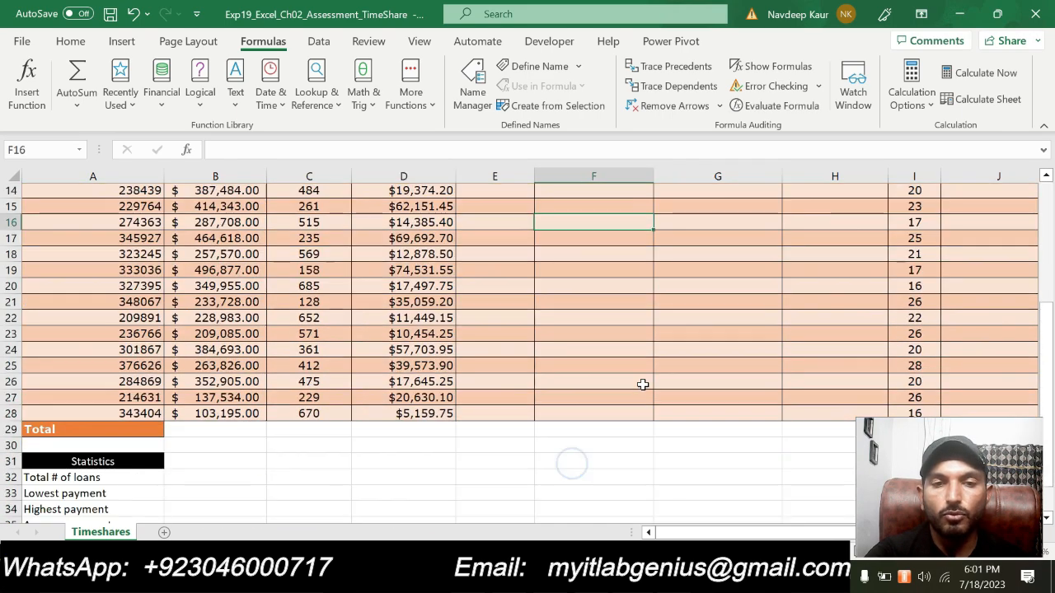
scroll(640, 384, up, 4)
- Switch to Word, remove the highlight from the step 3 instruction and highlight the step 4 instruction in turquoise
key(alt+Tab)
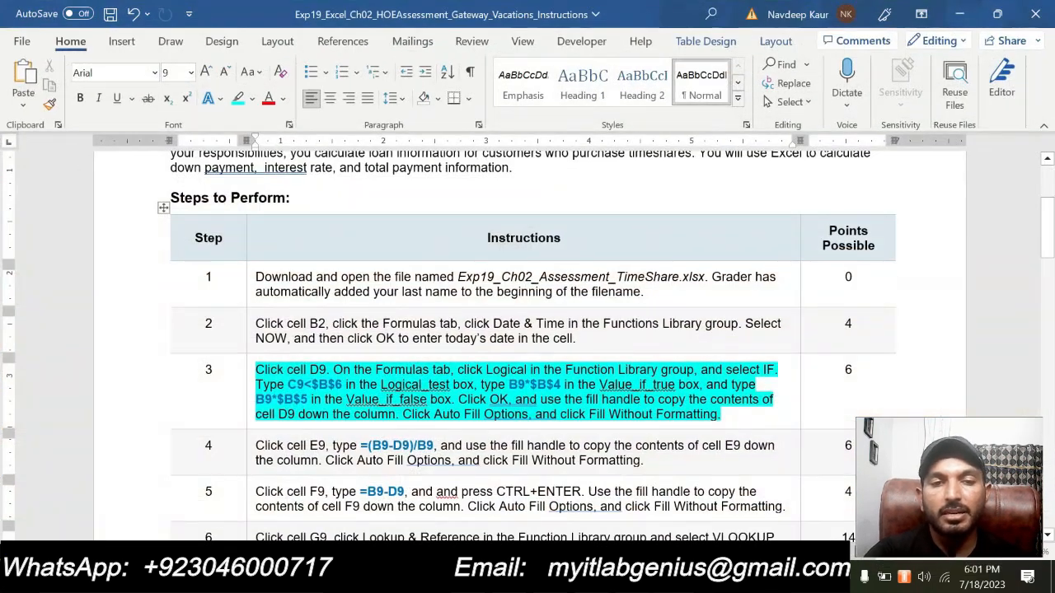
drag(725, 414, 272, 370)
click(337, 347)
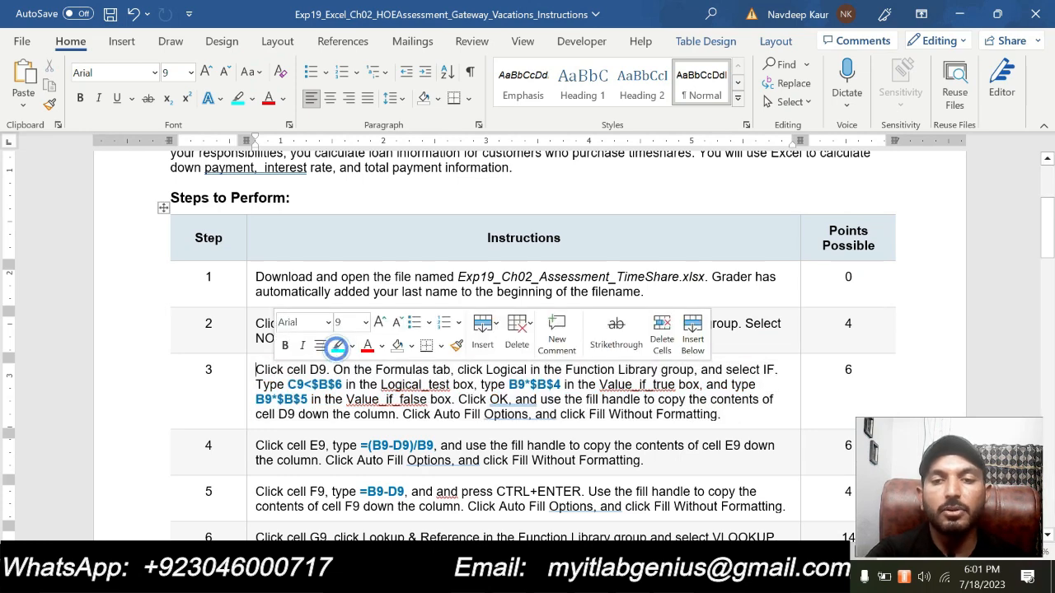
scroll(679, 424, down, 2)
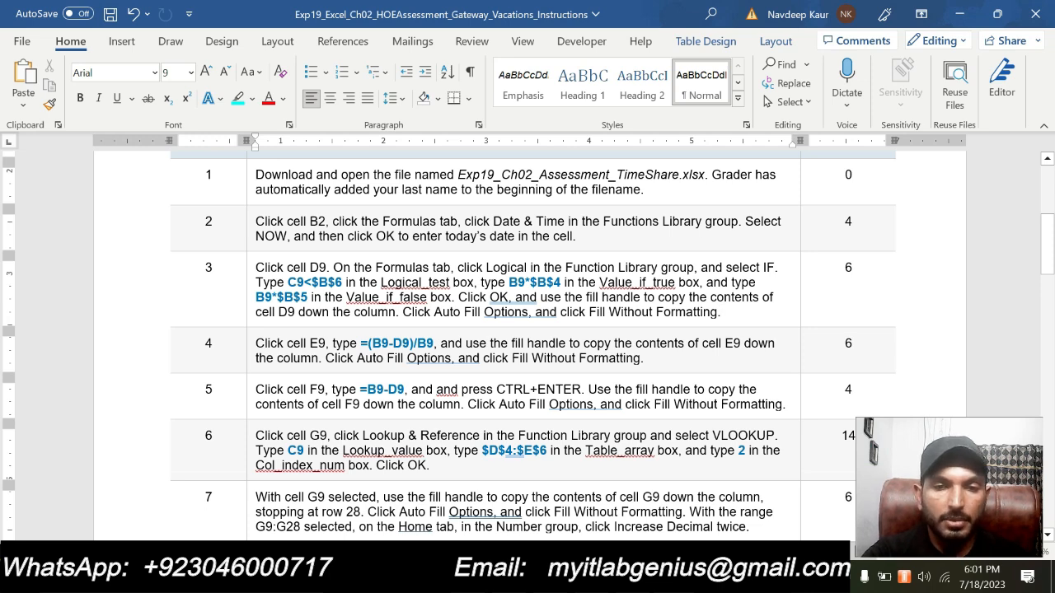
drag(643, 358, 255, 343)
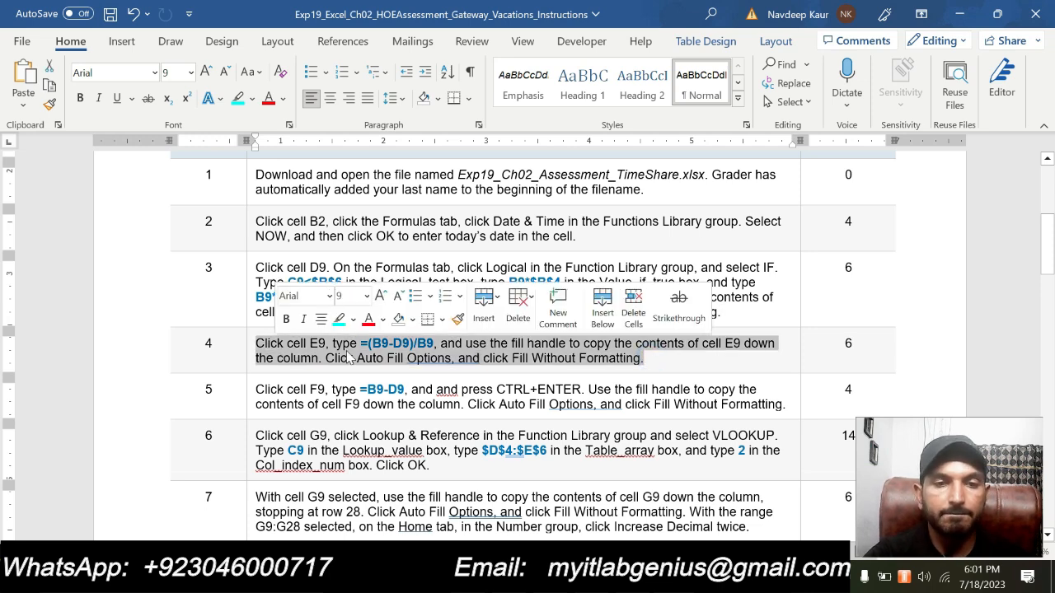
click(338, 319)
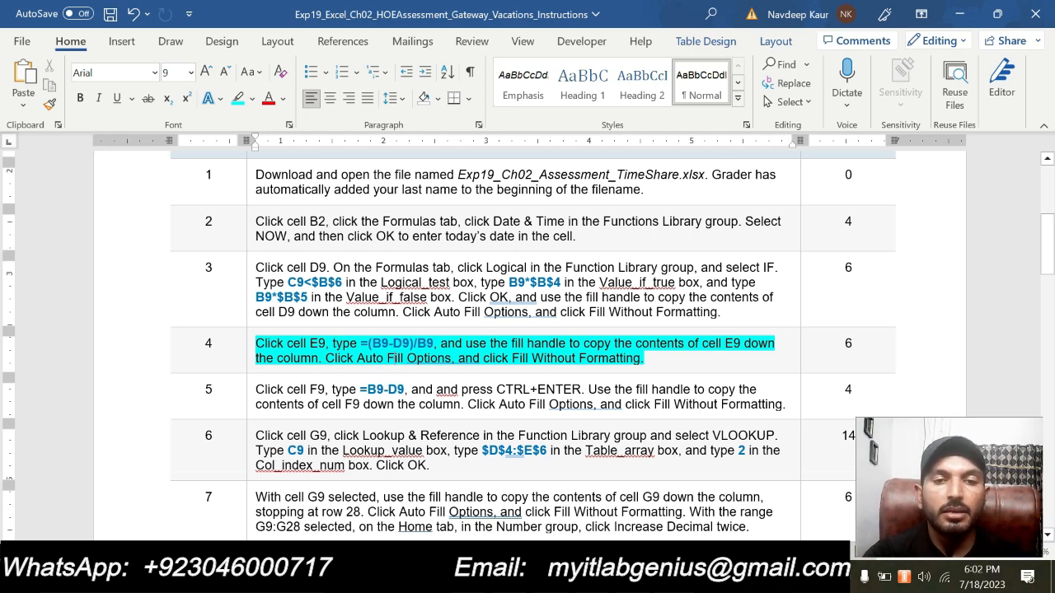
- Read the step 4 instruction, marking the formula =(B9-D9)/B9 that belongs in cell E9
drag(434, 343, 361, 344)
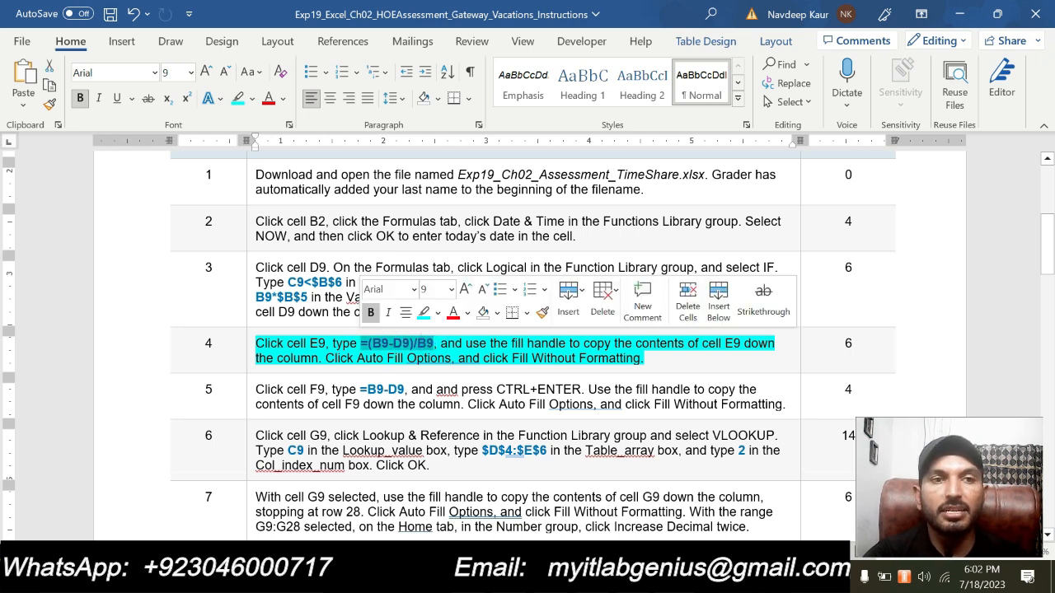
click(358, 367)
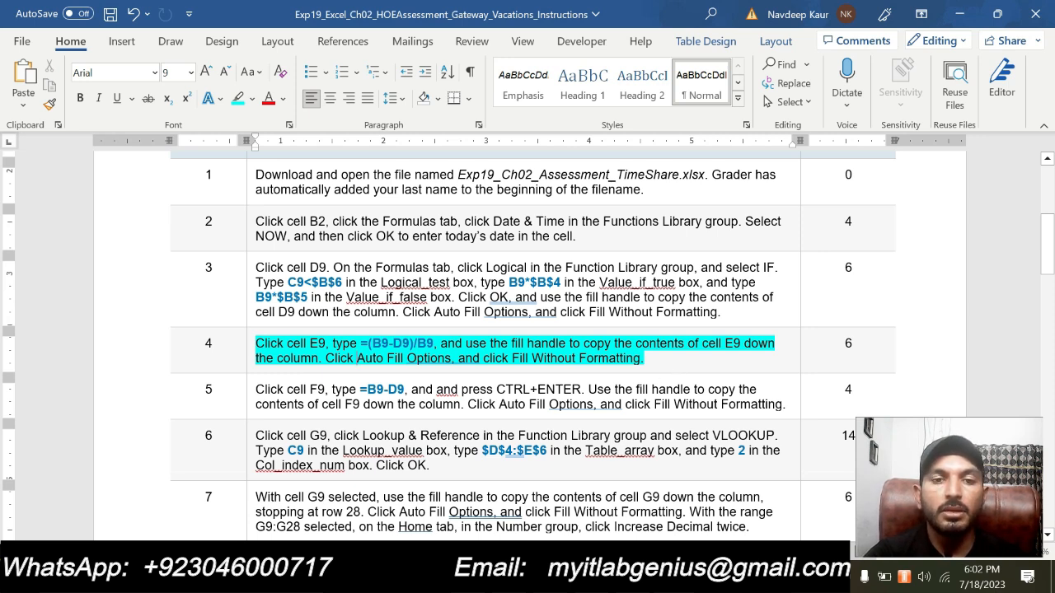
click(653, 359)
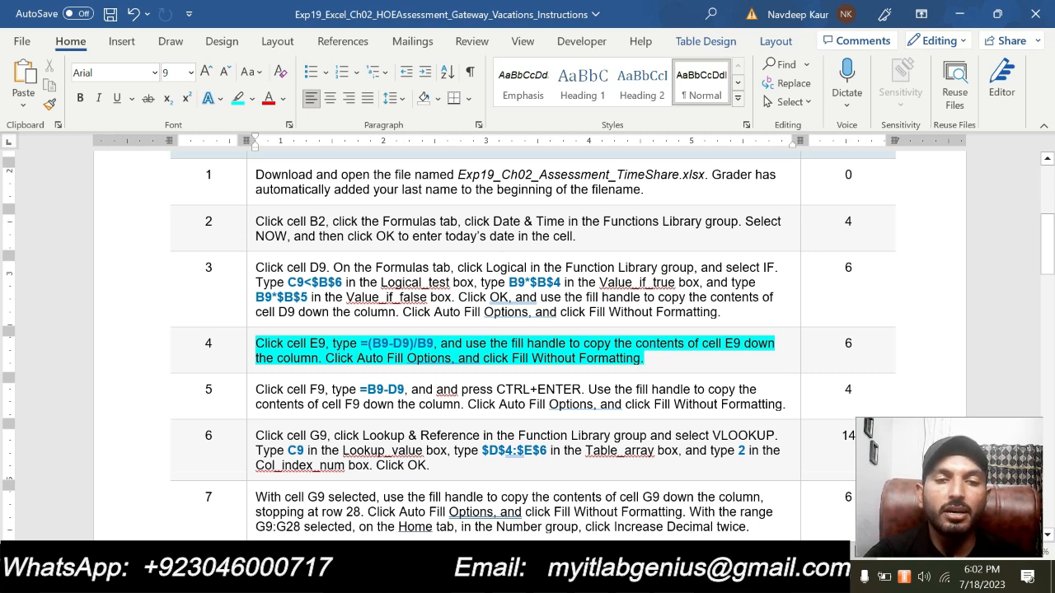
drag(360, 343, 433, 344)
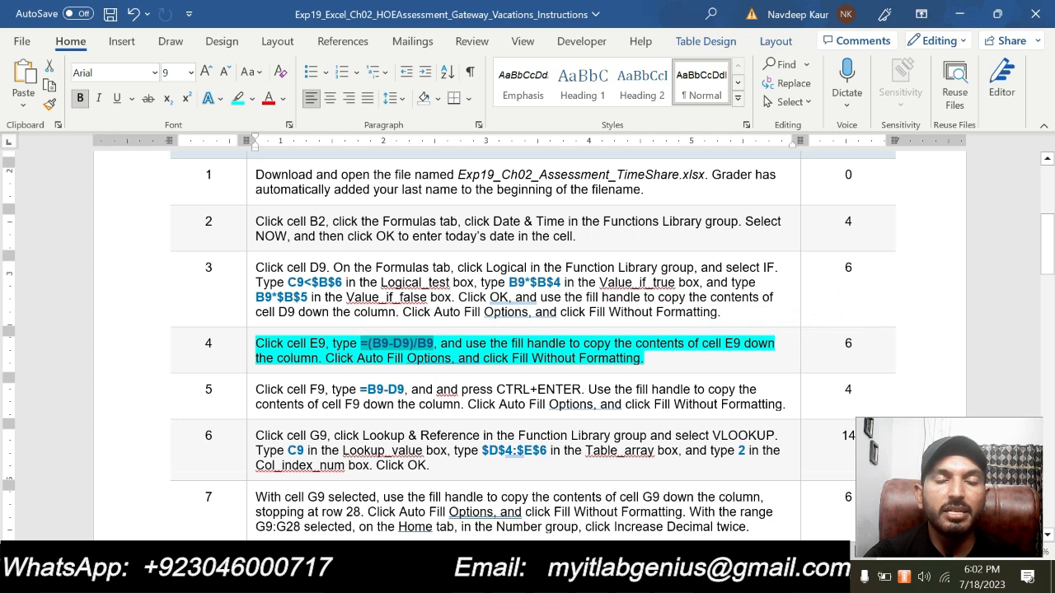
click(659, 360)
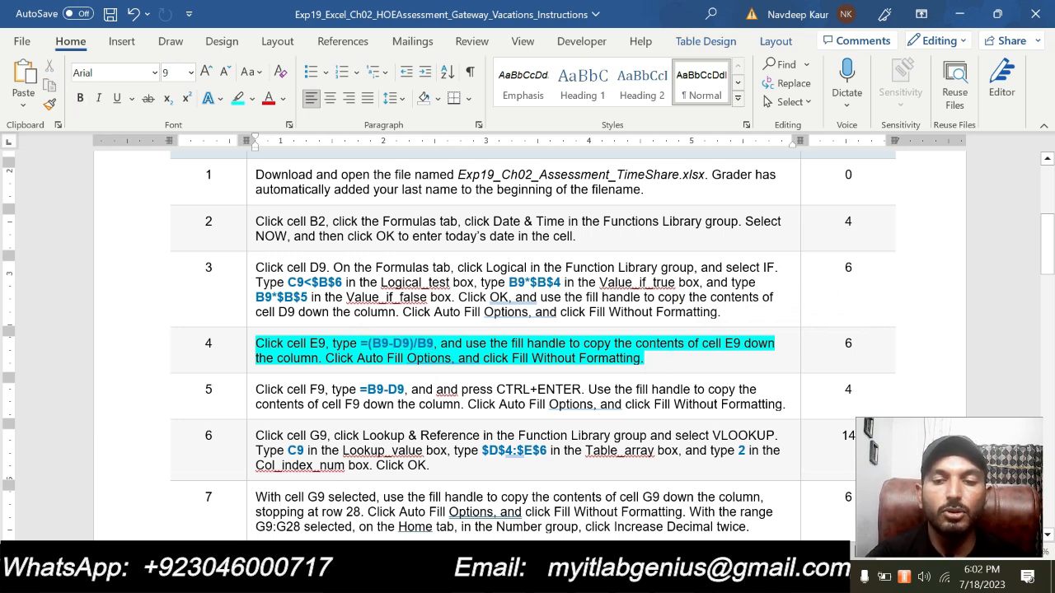
text(])
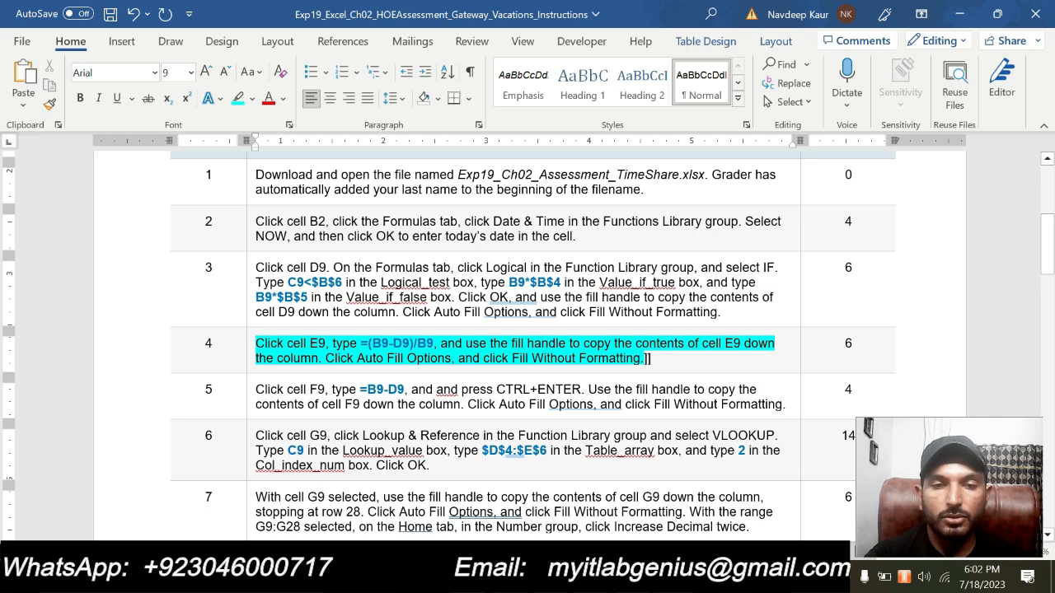
- Switch to Excel, enter the % Financed formula =(B9-D9)/B9 in cell E9 and reselect that cell
key(alt+Tab)
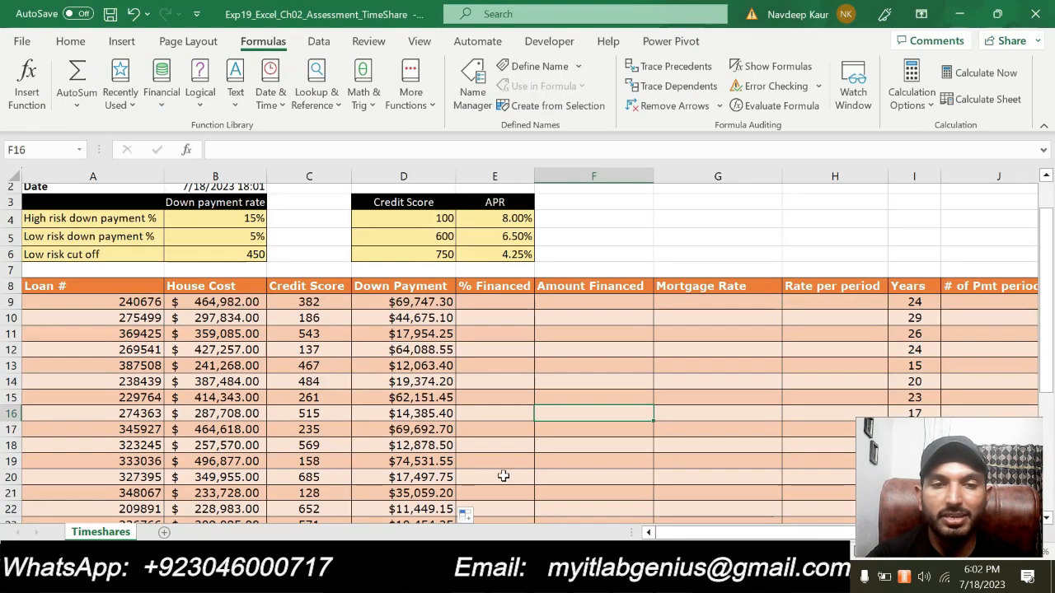
click(486, 301)
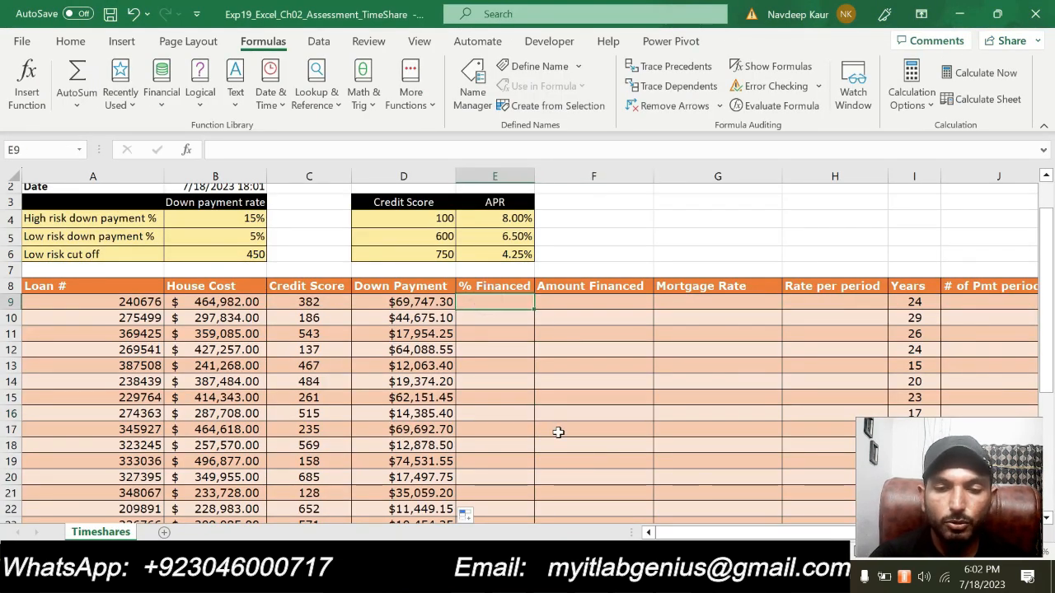
text((B9-D9)
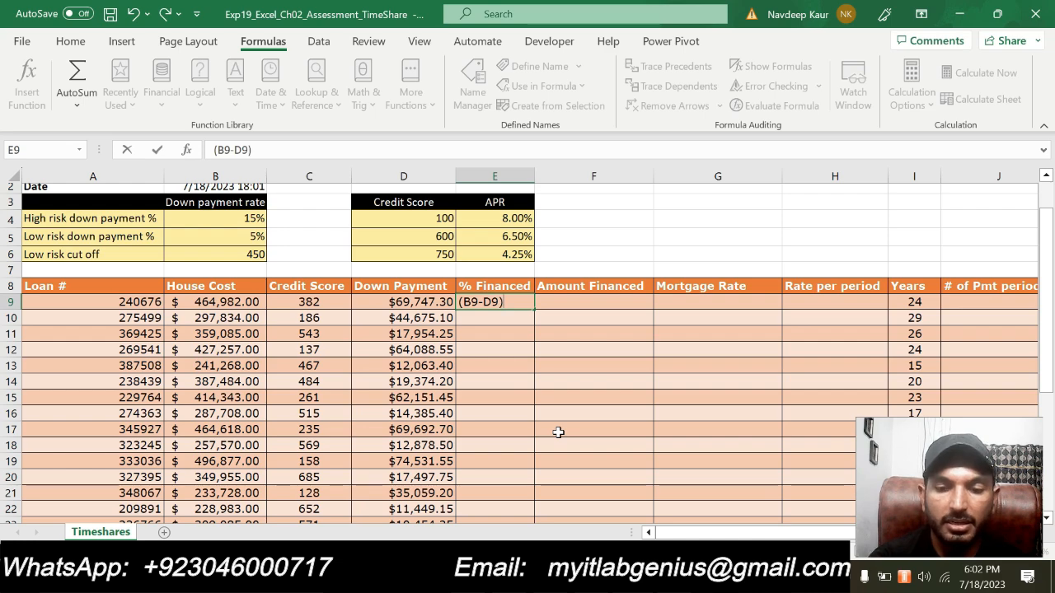
text(9)
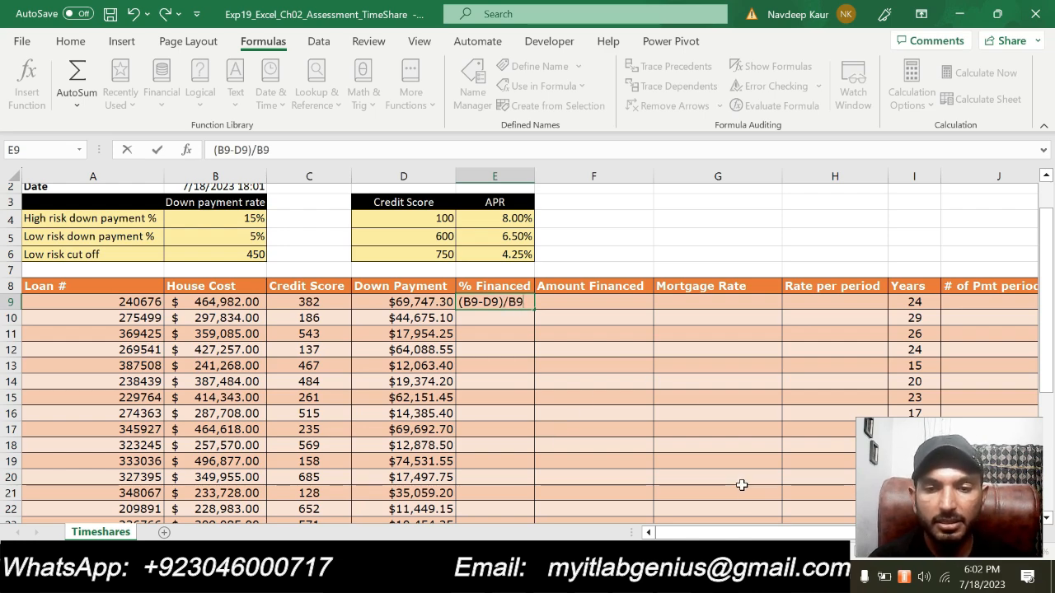
click(748, 577)
click(749, 577)
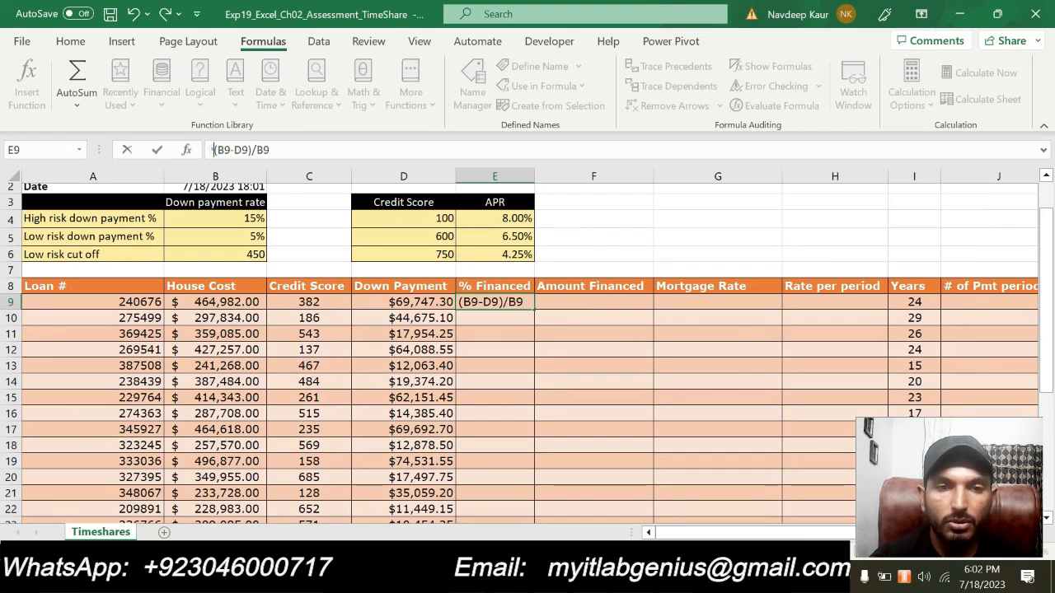
text(=)
key(Return)
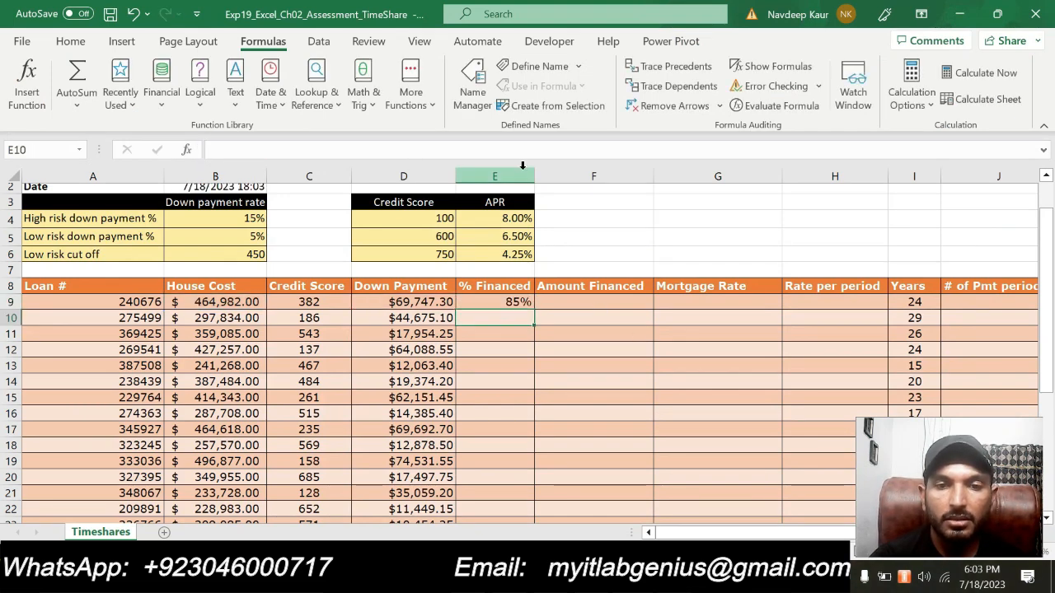
click(513, 302)
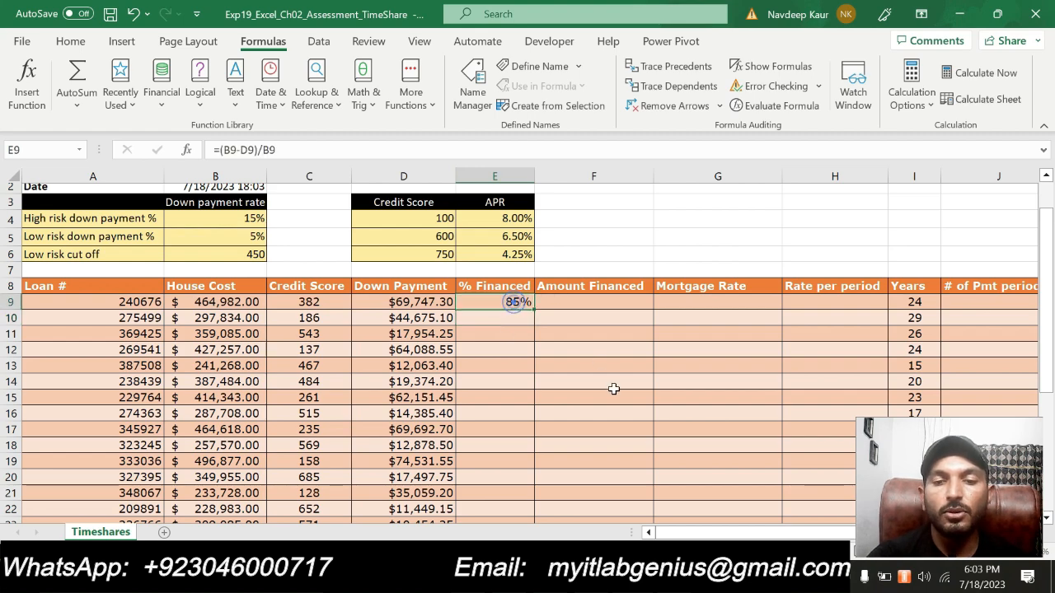
- Recheck step 4 in Word, return to Excel and copy E9's formula down through E28 using Fill Without Formatting
key(alt+Tab)
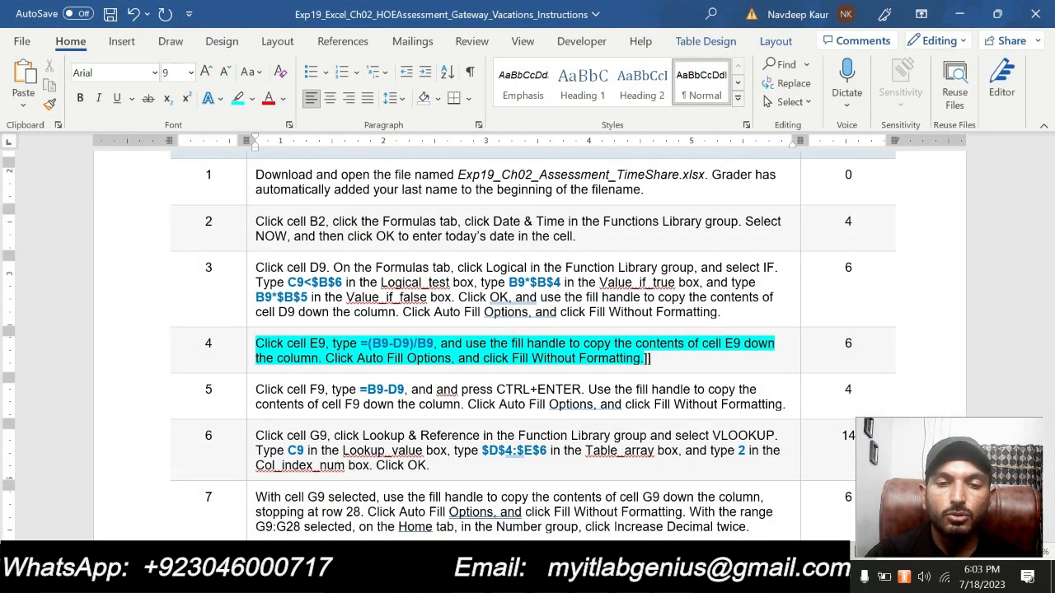
key(alt+Tab)
drag(536, 313, 543, 483)
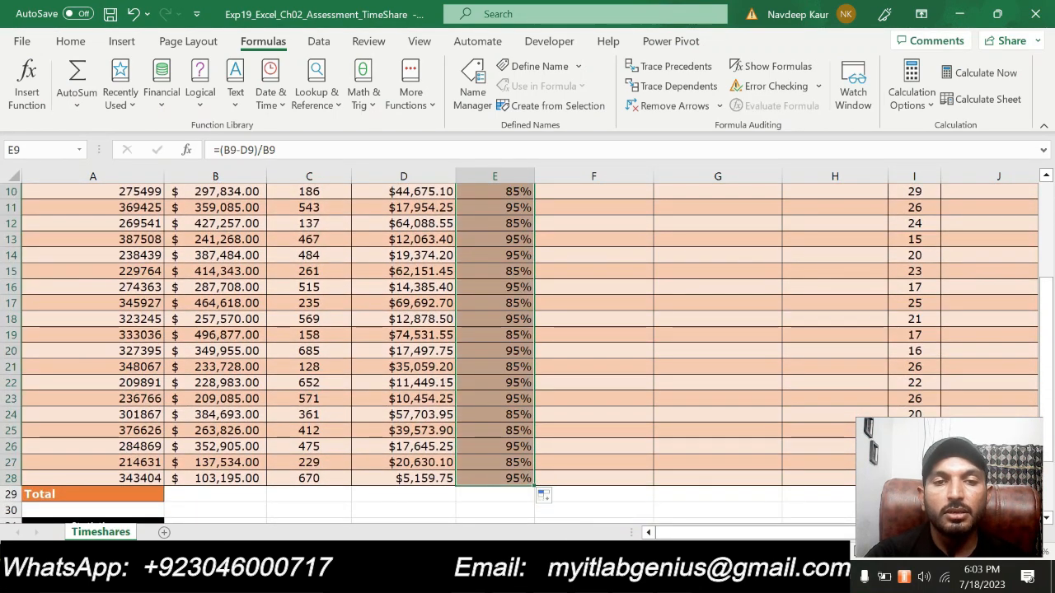
click(558, 498)
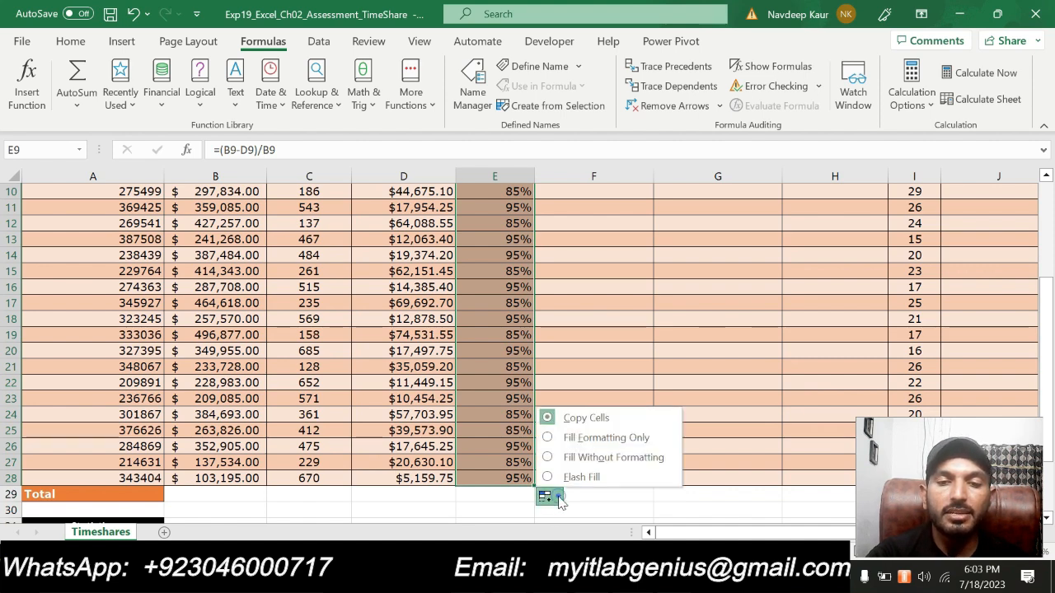
click(599, 459)
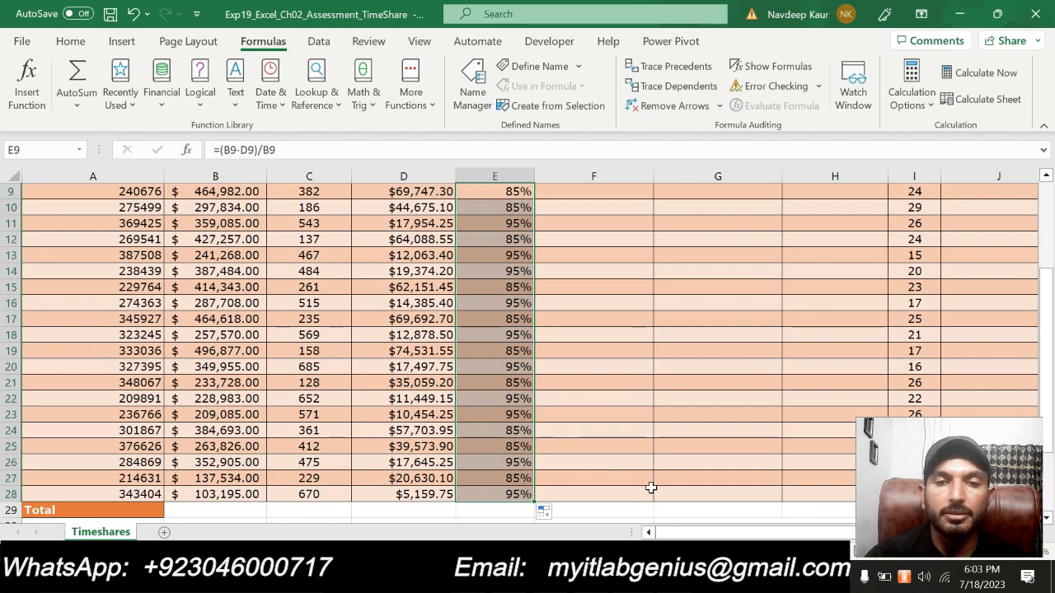
click(629, 339)
scroll(631, 440, up, 2)
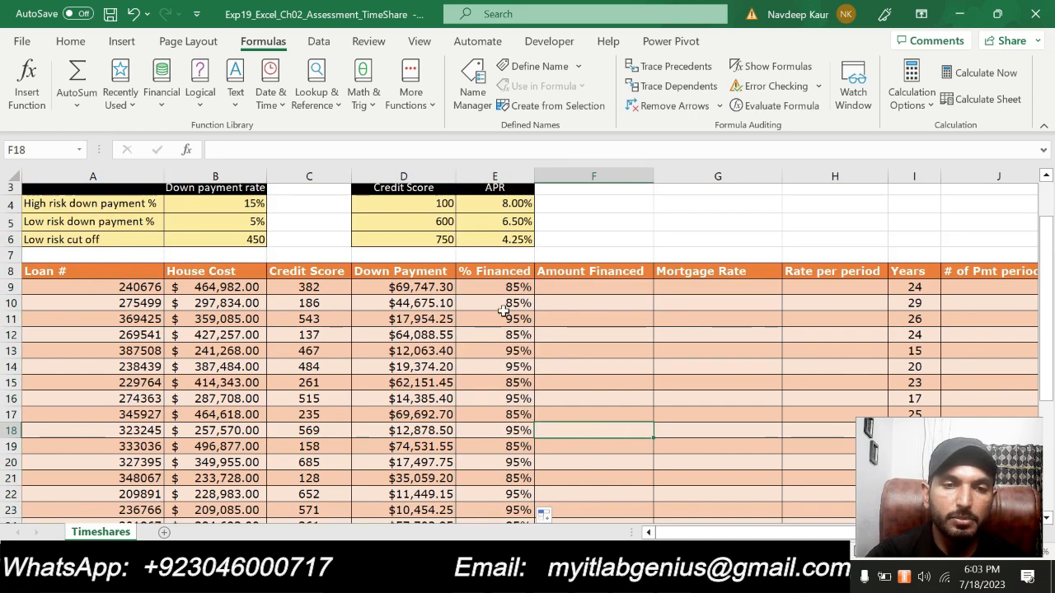
scroll(643, 333, down, 2)
scroll(643, 334, up, 2)
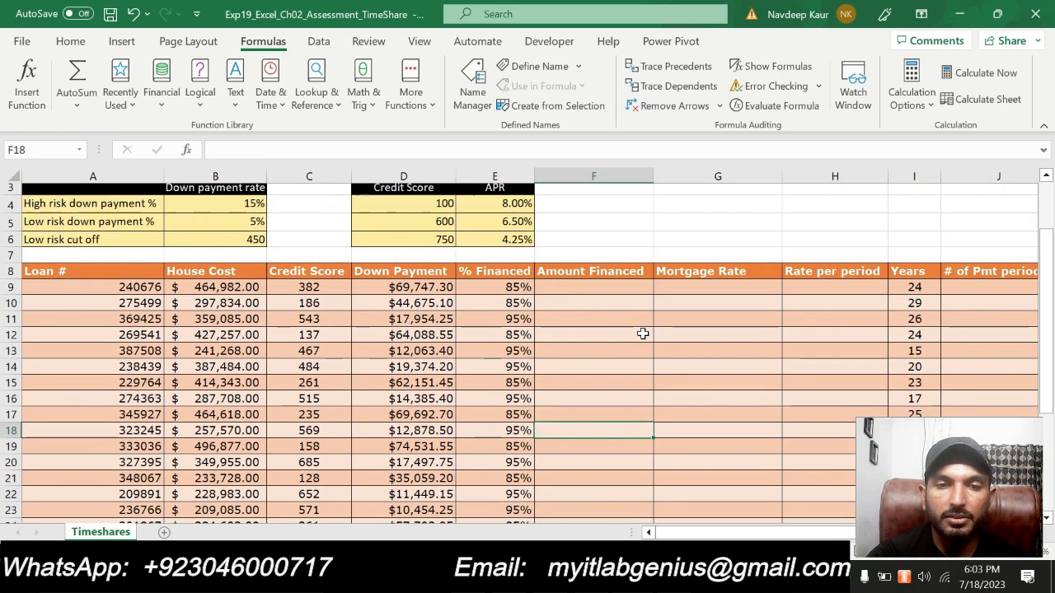
- Switch to Word, clear the highlight from the step 4 instruction and highlight the step 5 instruction in turquoise
key(alt+Tab)
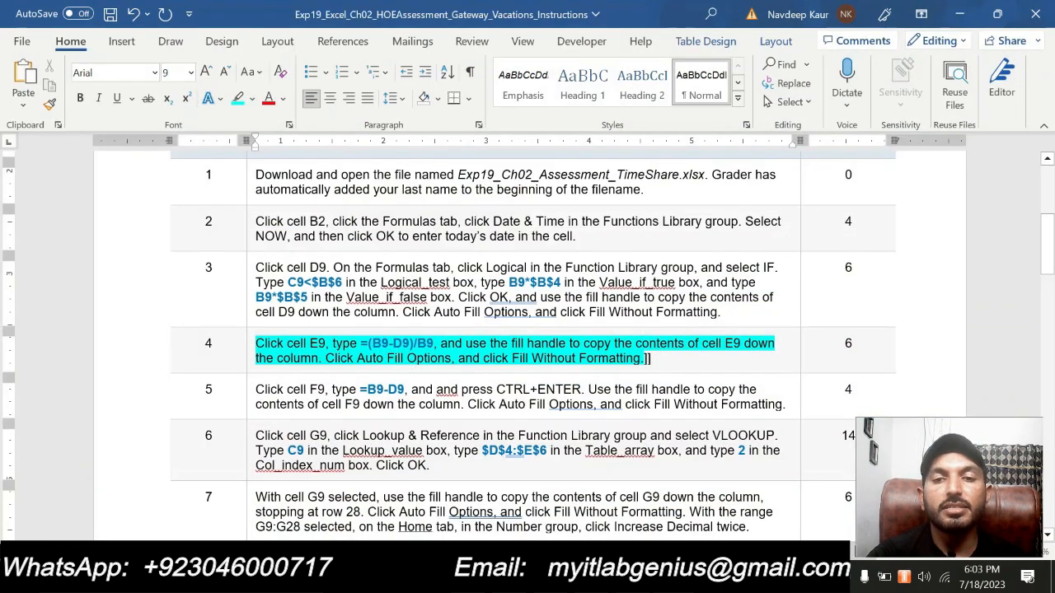
drag(649, 358, 257, 344)
click(326, 319)
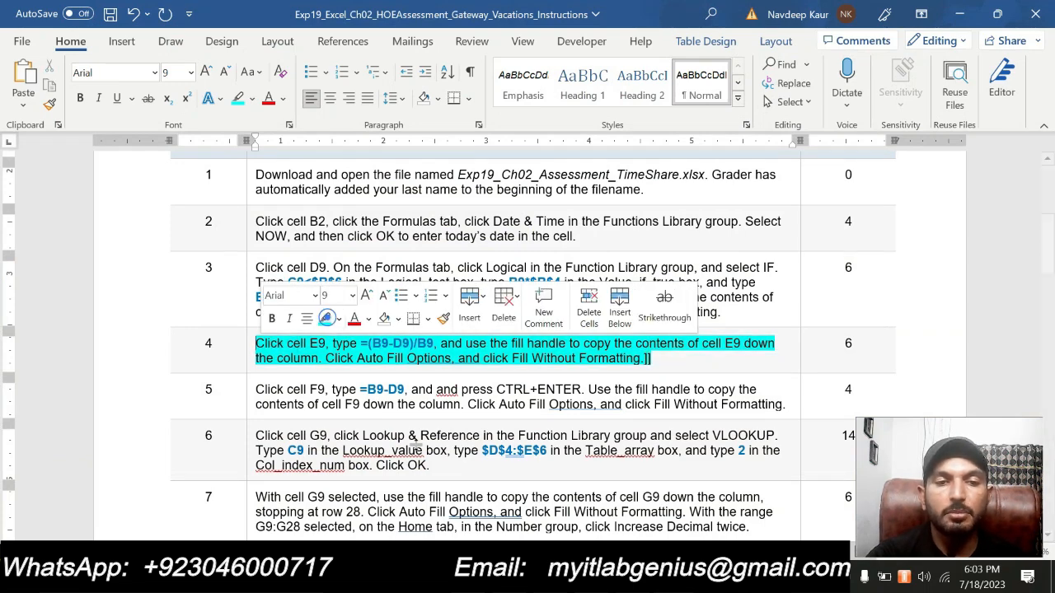
drag(651, 360, 257, 344)
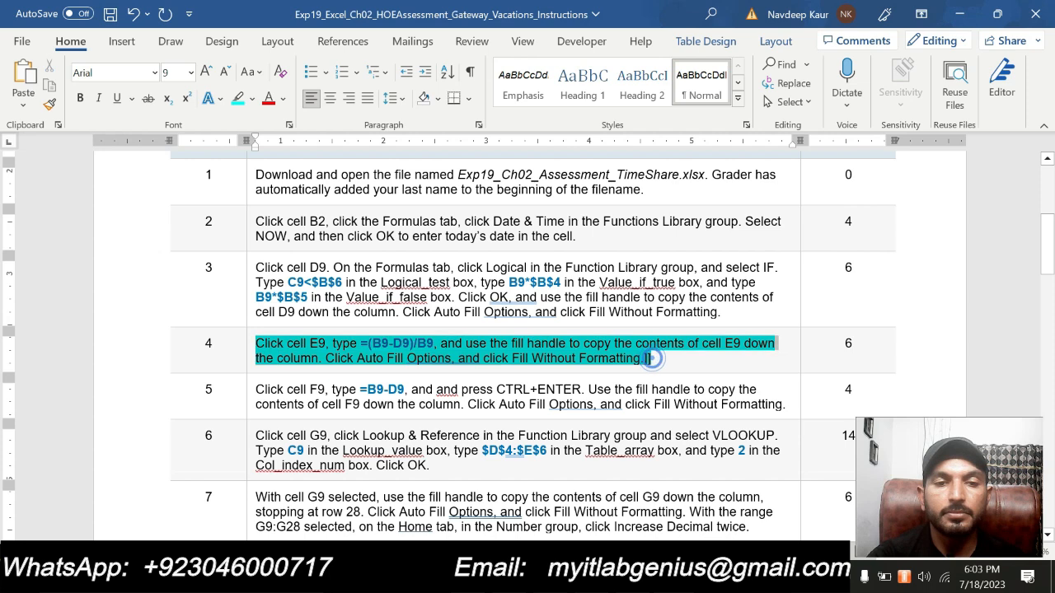
click(332, 321)
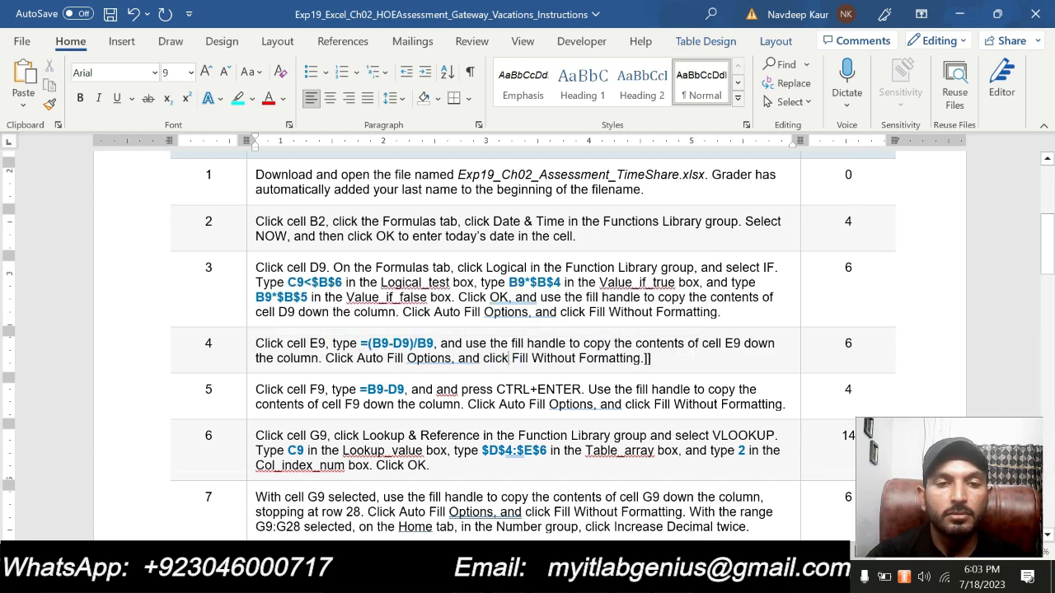
drag(257, 389, 784, 404)
click(678, 378)
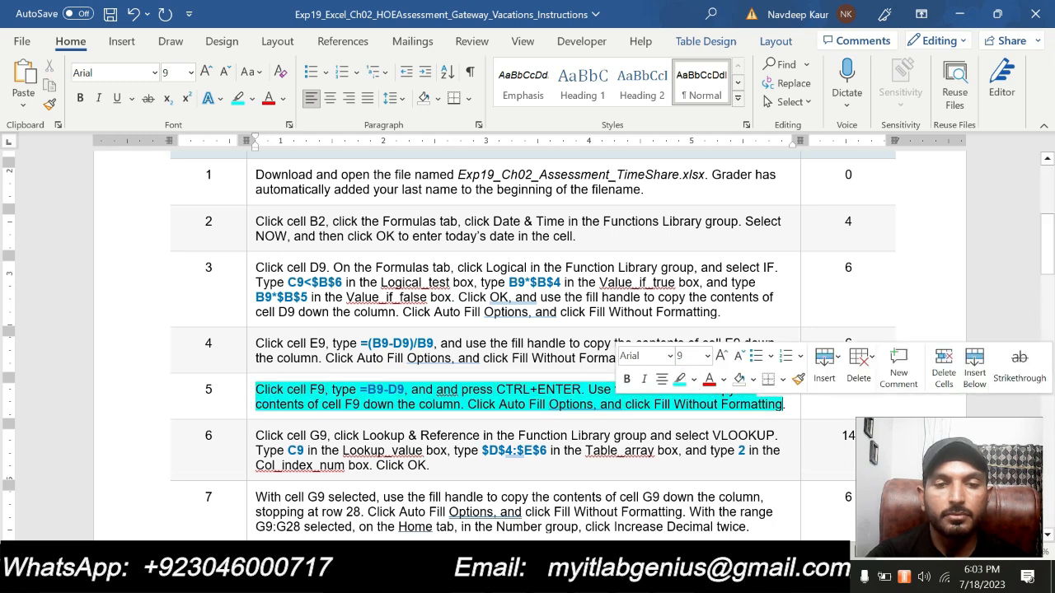
- Read the step 5 instruction, marking the formula =B9-D9 that belongs in cell F9
scroll(678, 379, down, 3)
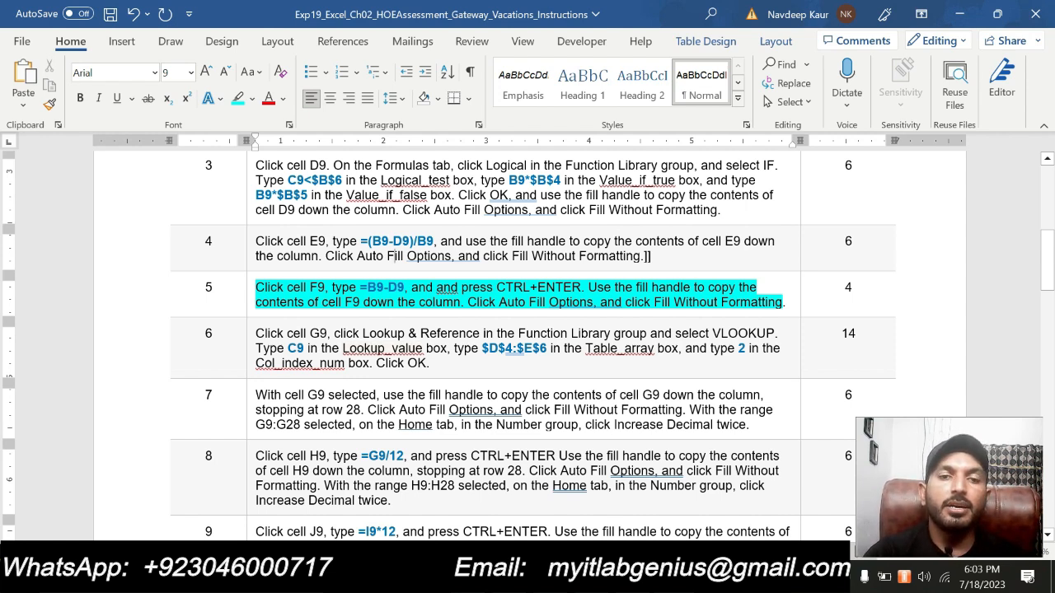
drag(361, 288, 404, 288)
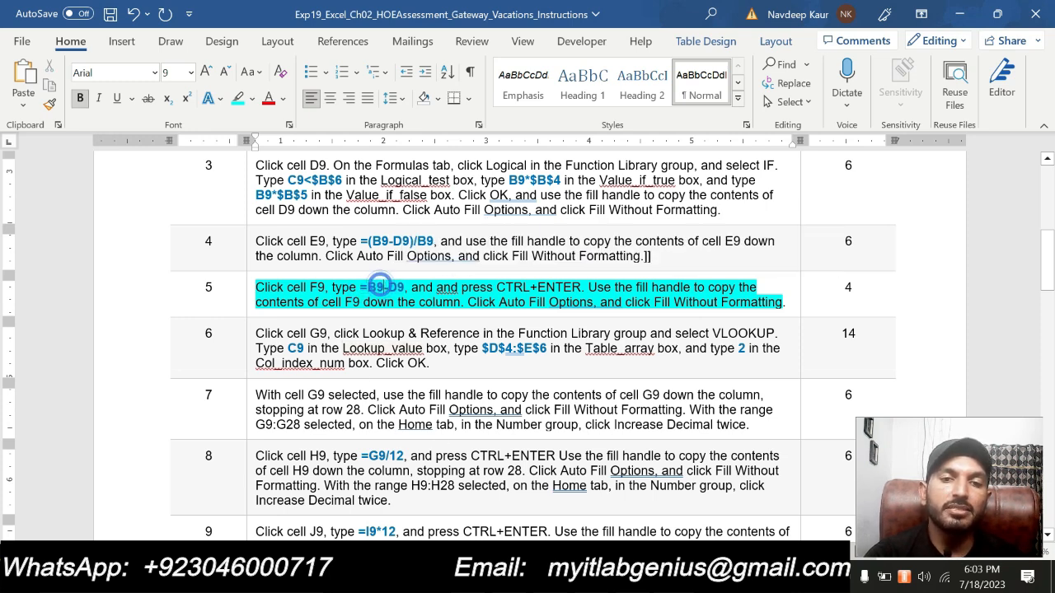
drag(403, 287, 355, 287)
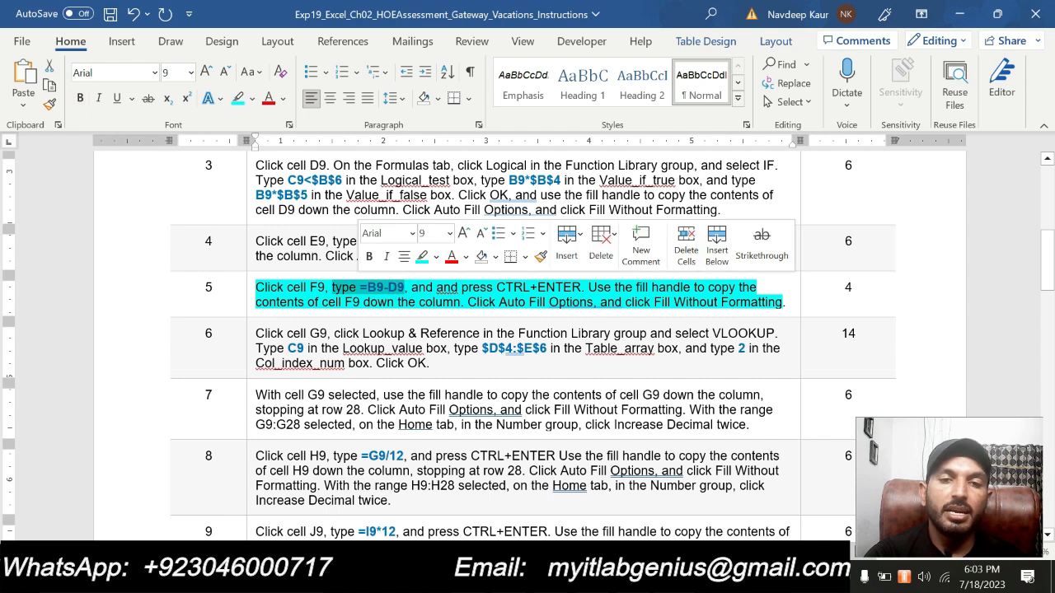
click(471, 290)
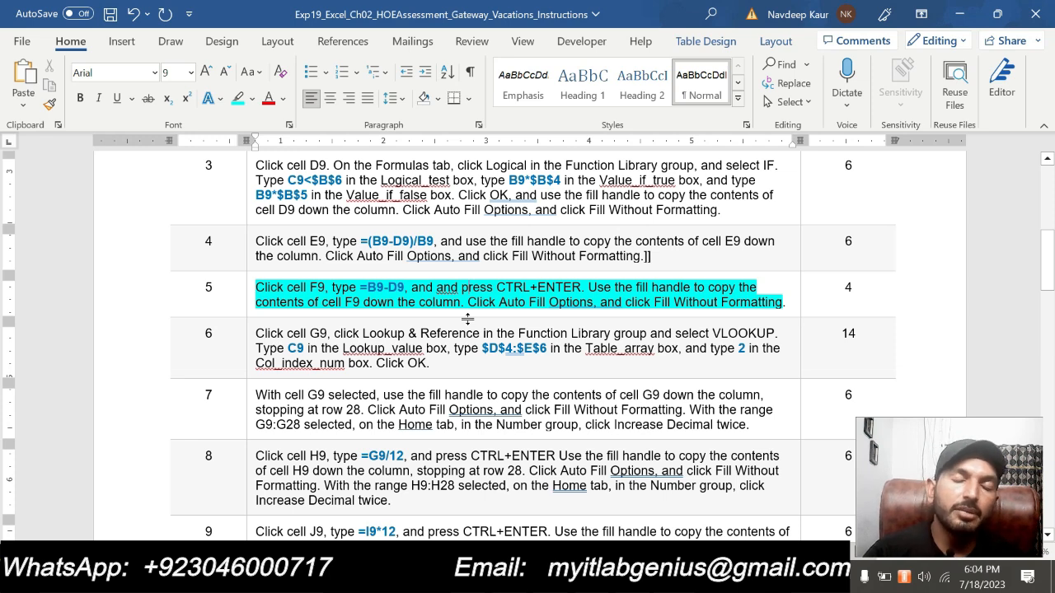
- Switch to Excel and enter the Amount Financed formula =B9-D9 in cell F9, checking it against the Word instructions and keeping the cell selected
key(alt+Tab)
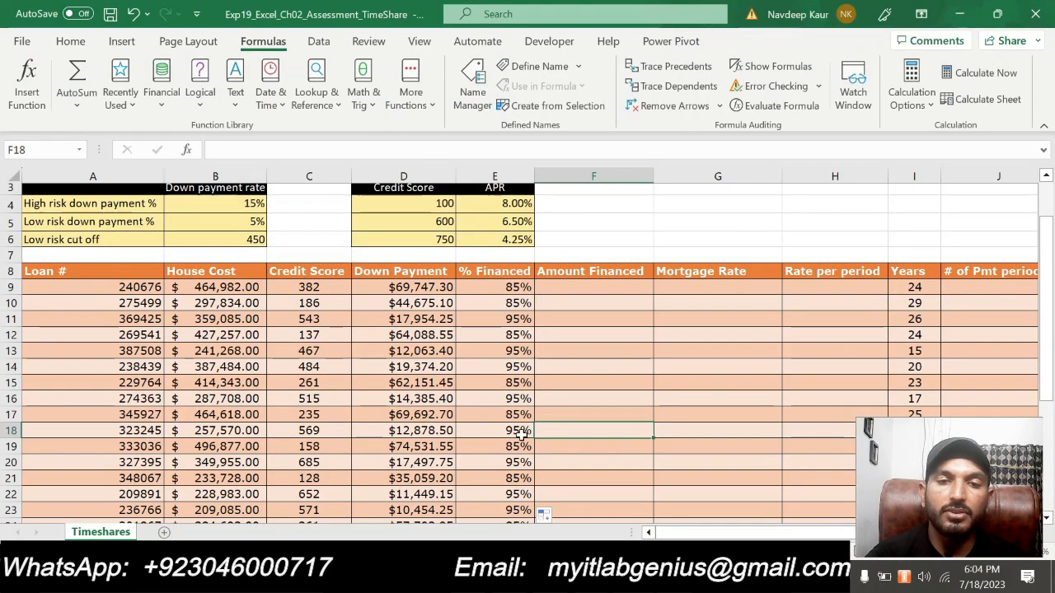
click(570, 282)
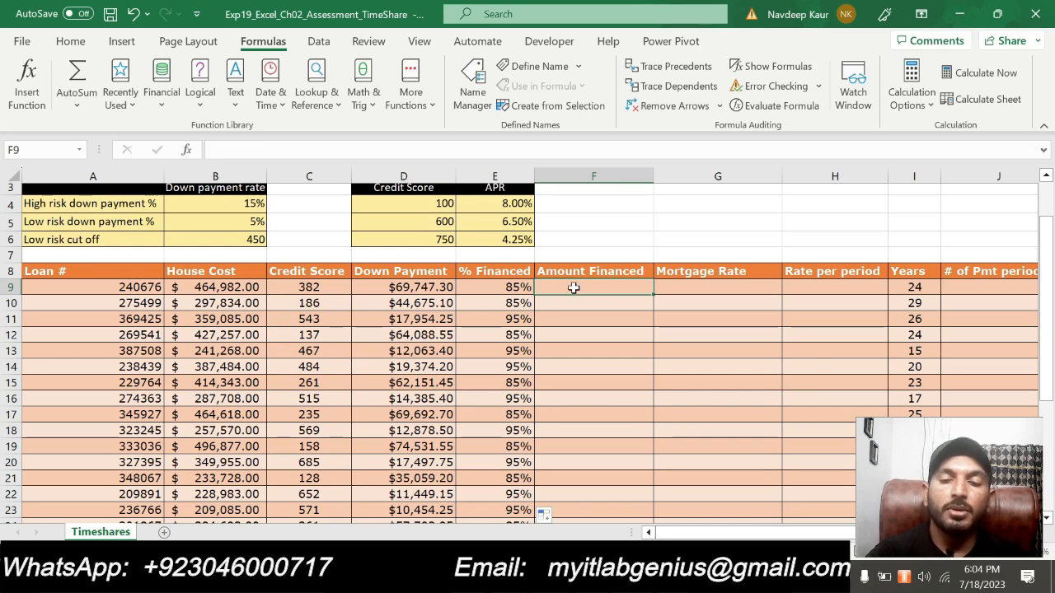
text(=B9-)
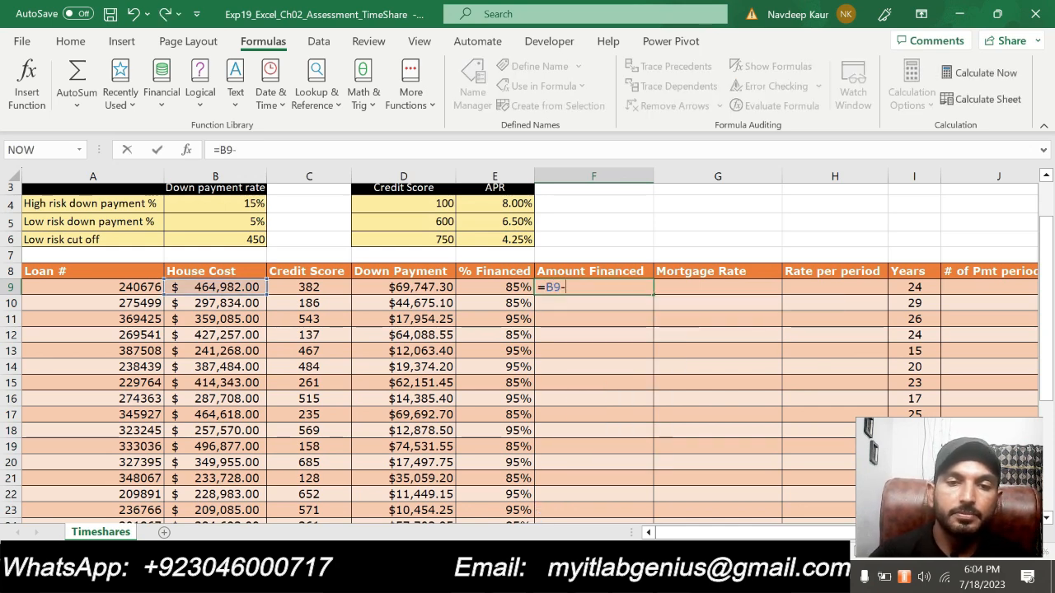
key(alt+Tab)
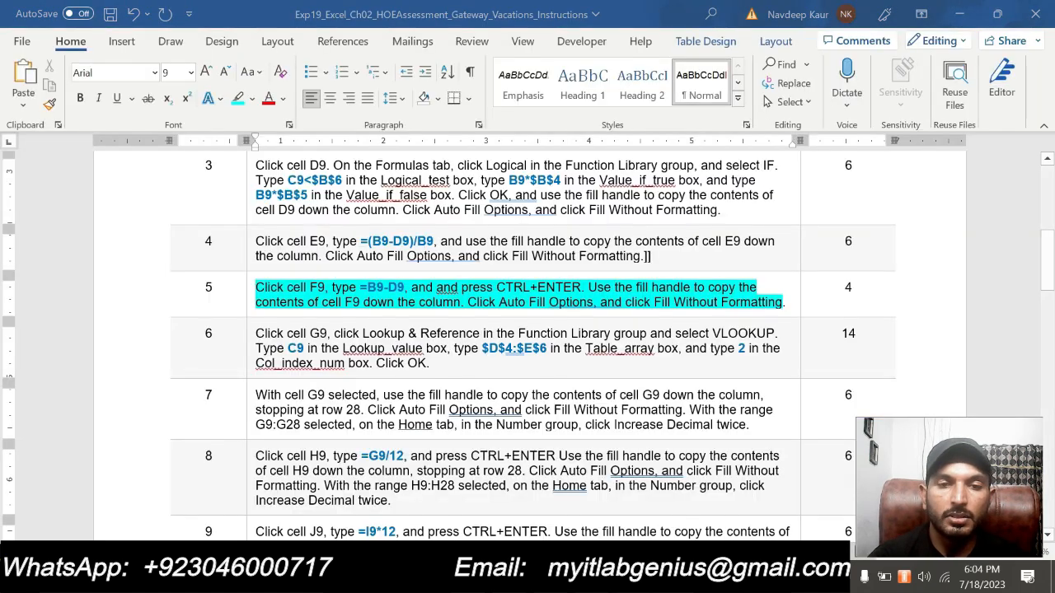
key(alt+Tab)
text(-)
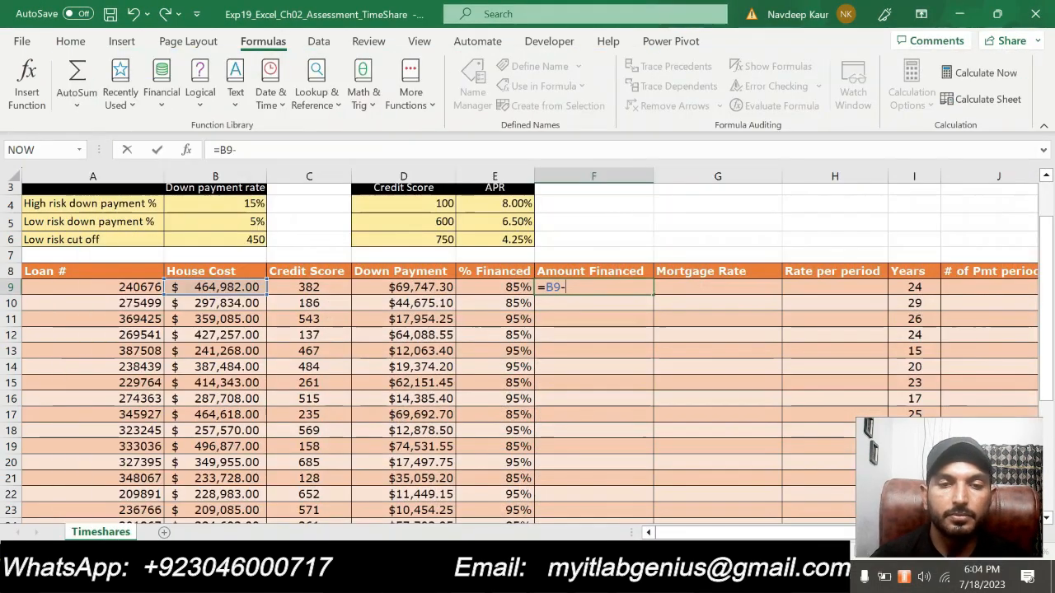
key(alt+Tab)
key(alt+Tab)
text(D9)
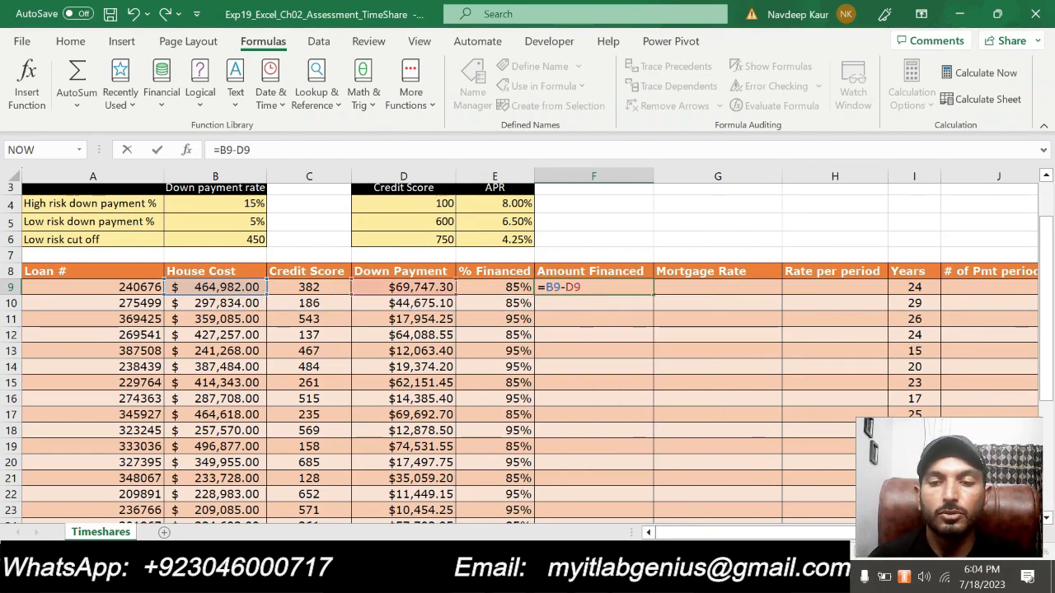
key(ctrl+Return)
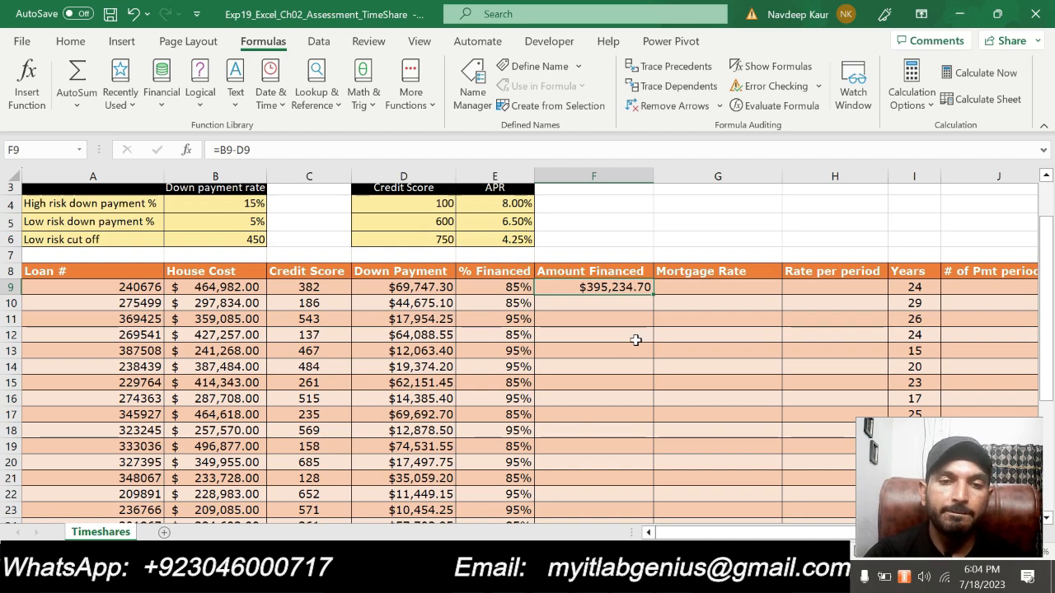
- Copy F9's formula down the Amount Financed column through F28 using Fill Without Formatting
drag(653, 293, 631, 479)
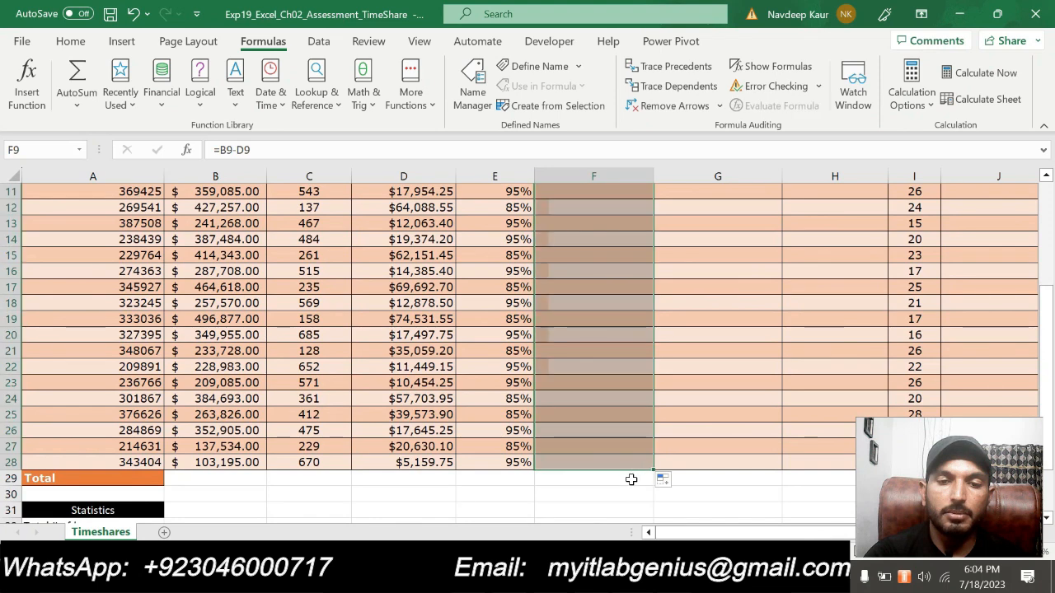
click(676, 484)
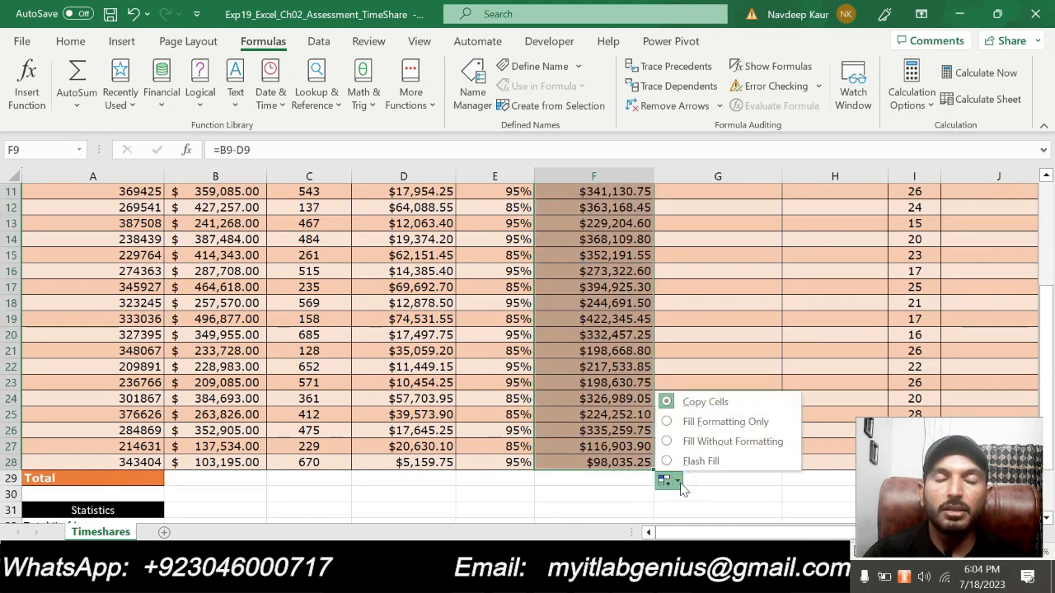
click(719, 444)
click(775, 336)
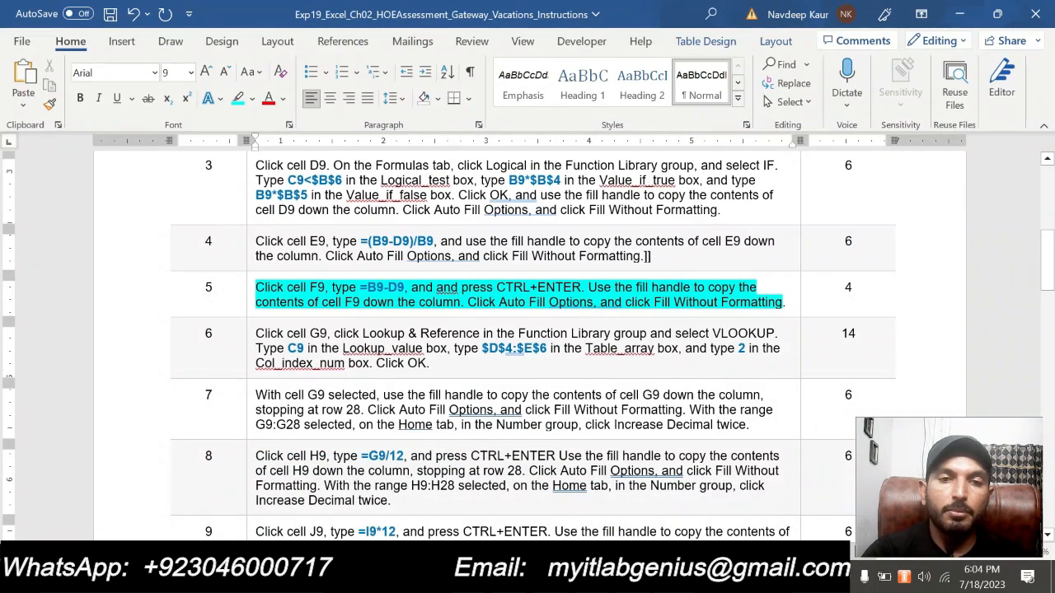
- Switch to Word, clear the highlight from the step 5 instruction and highlight the step 6 instruction in turquoise
scroll(534, 420, up, 5)
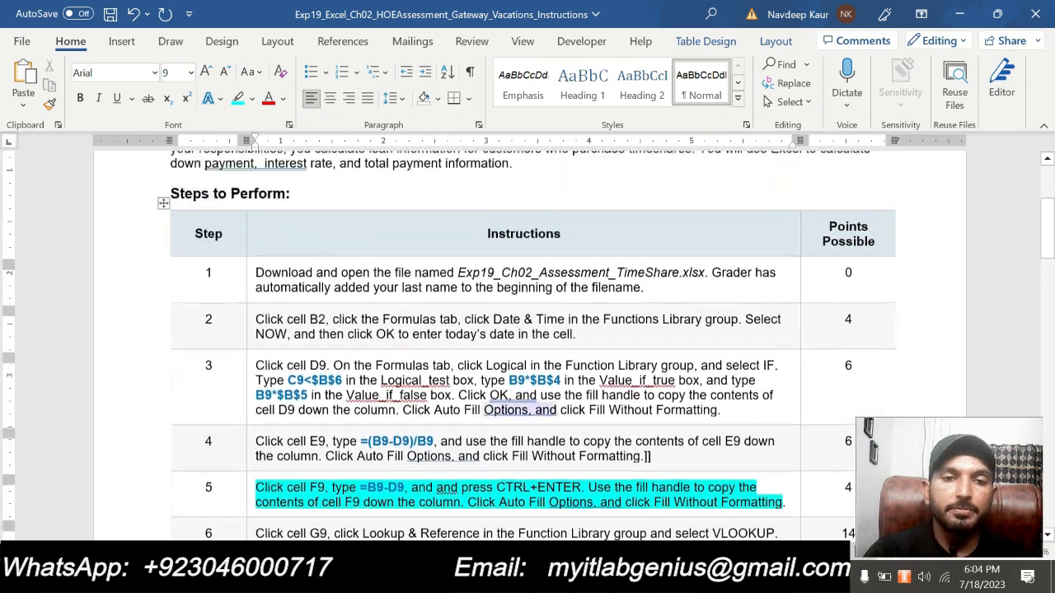
scroll(534, 419, down, 2)
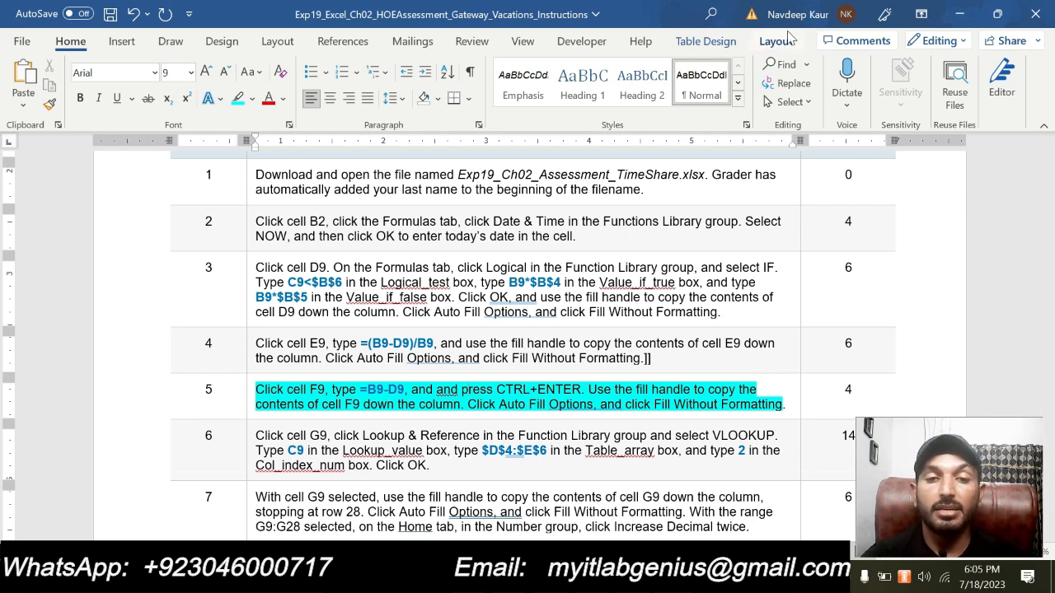
scroll(462, 389, down, 15)
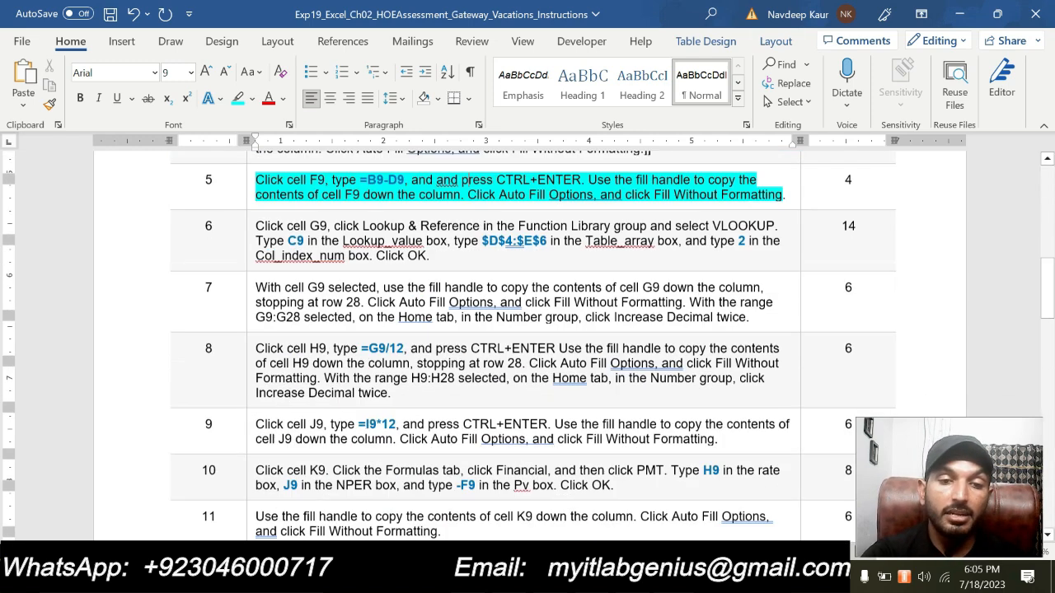
scroll(528, 329, down, 6)
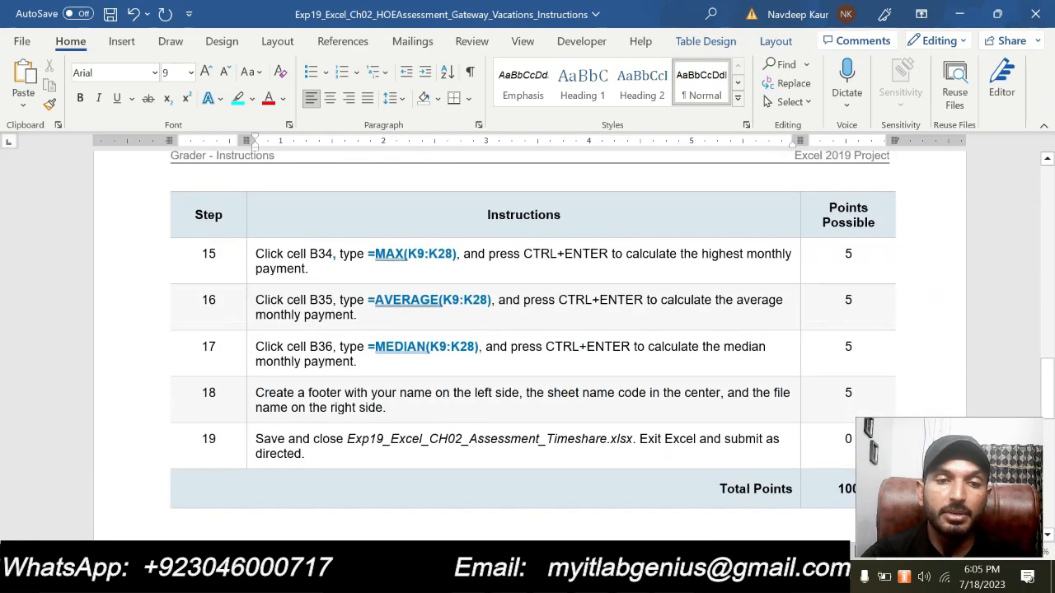
scroll(377, 273, up, 18)
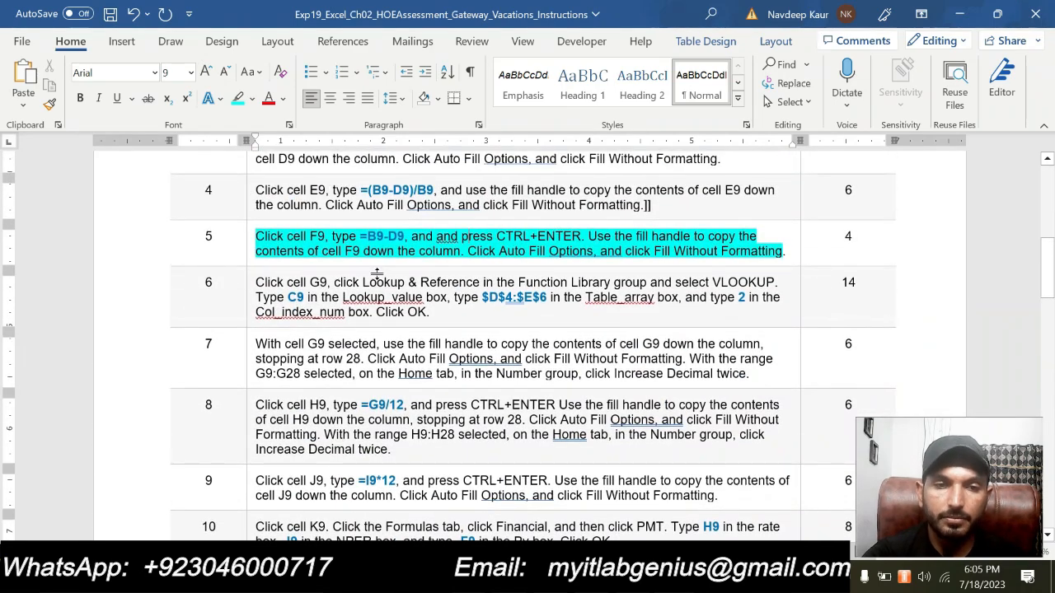
drag(257, 237, 789, 251)
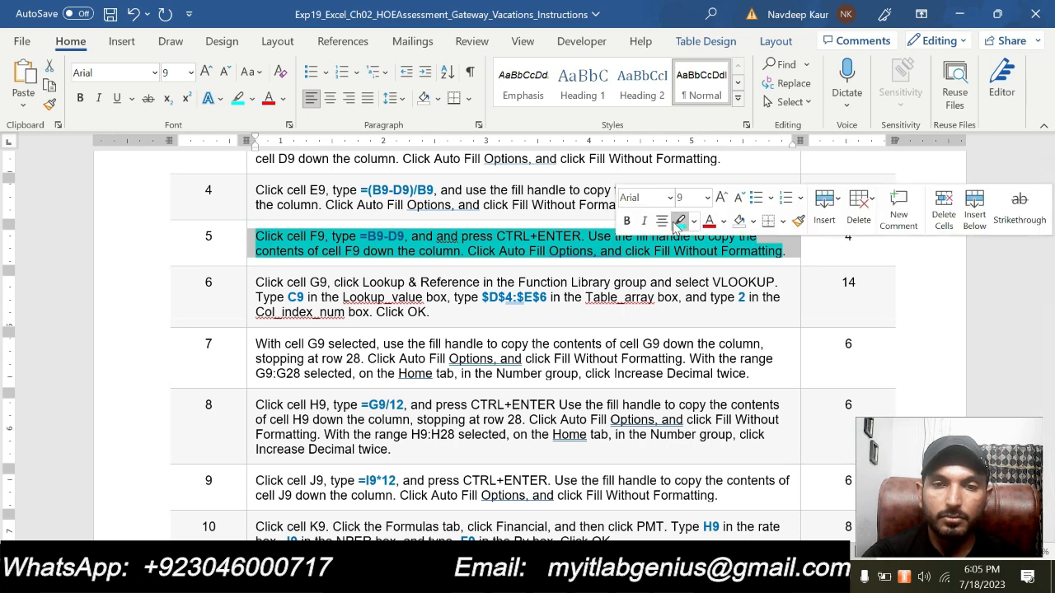
click(678, 221)
drag(430, 312, 257, 283)
click(335, 259)
click(379, 298)
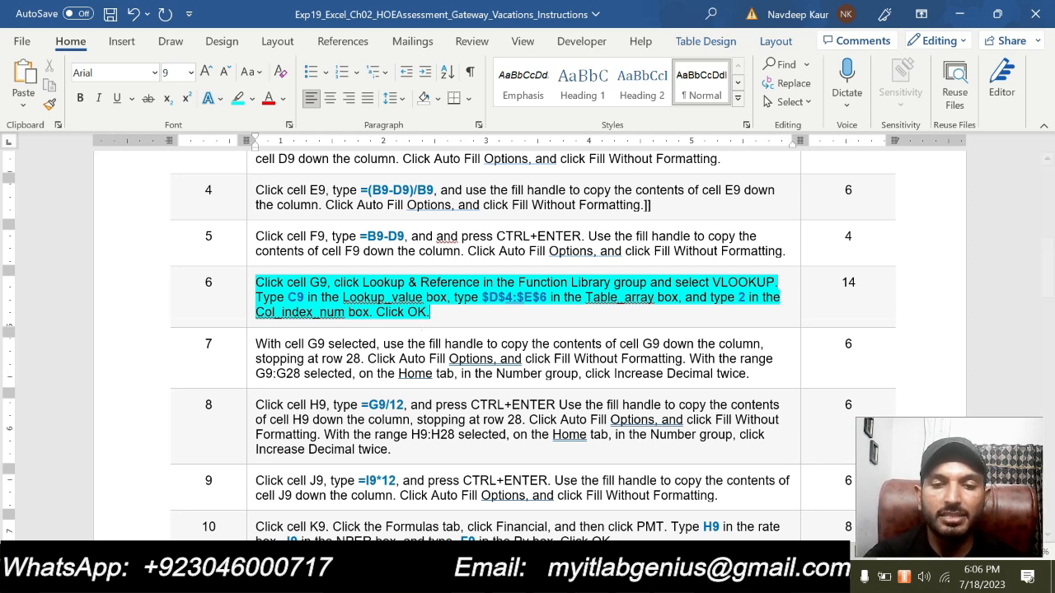
- Switch to Excel, start a VLOOKUP formula in Mortgage Rate cell G9 and open its Function Arguments dialog, moved clear of the loan table
key(alt+Tab)
scroll(699, 196, up, 3)
click(700, 352)
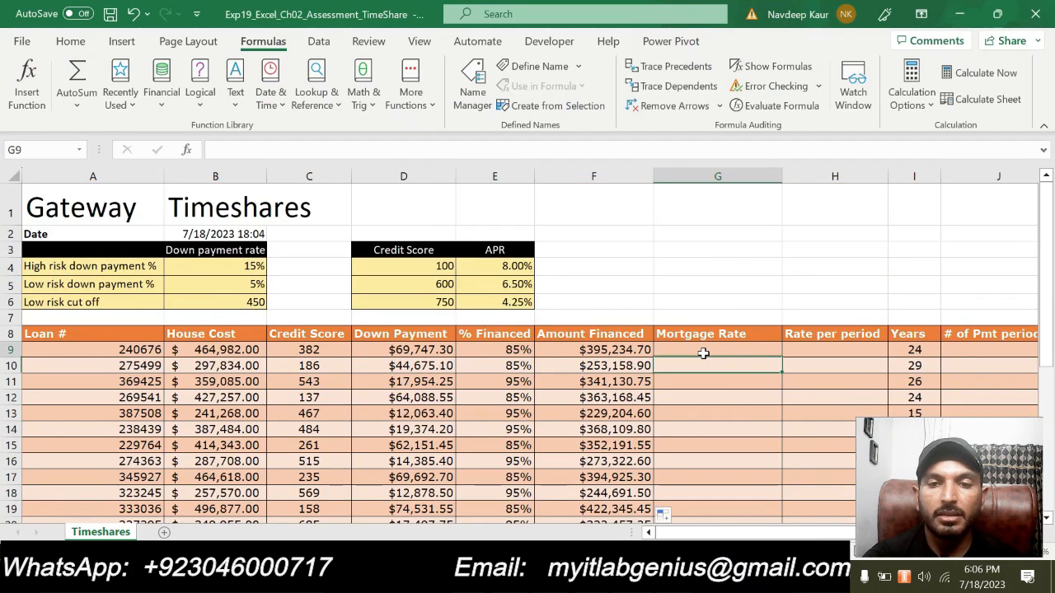
text(=VL)
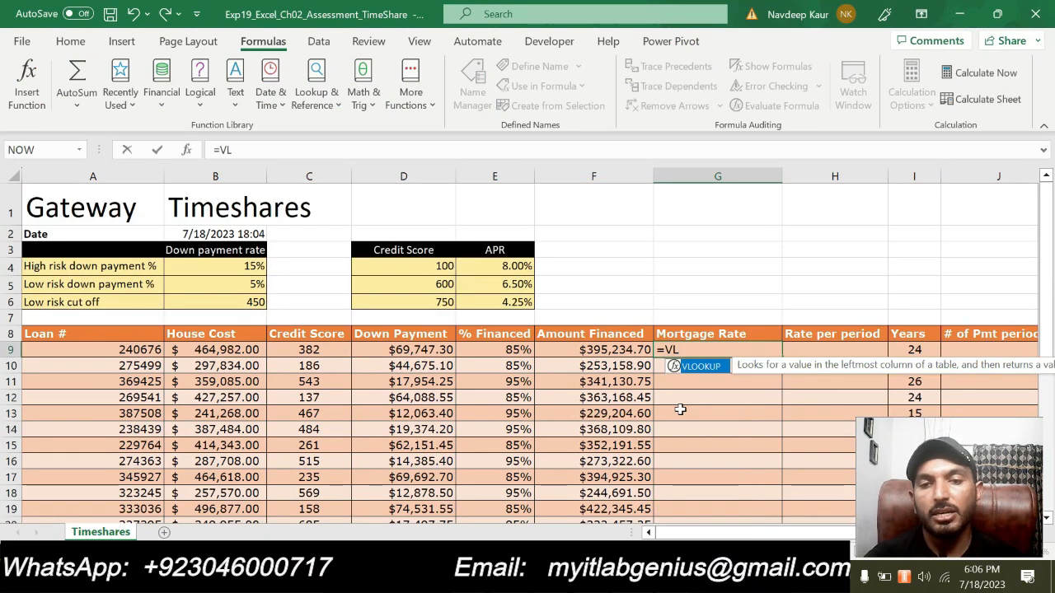
double_click(699, 367)
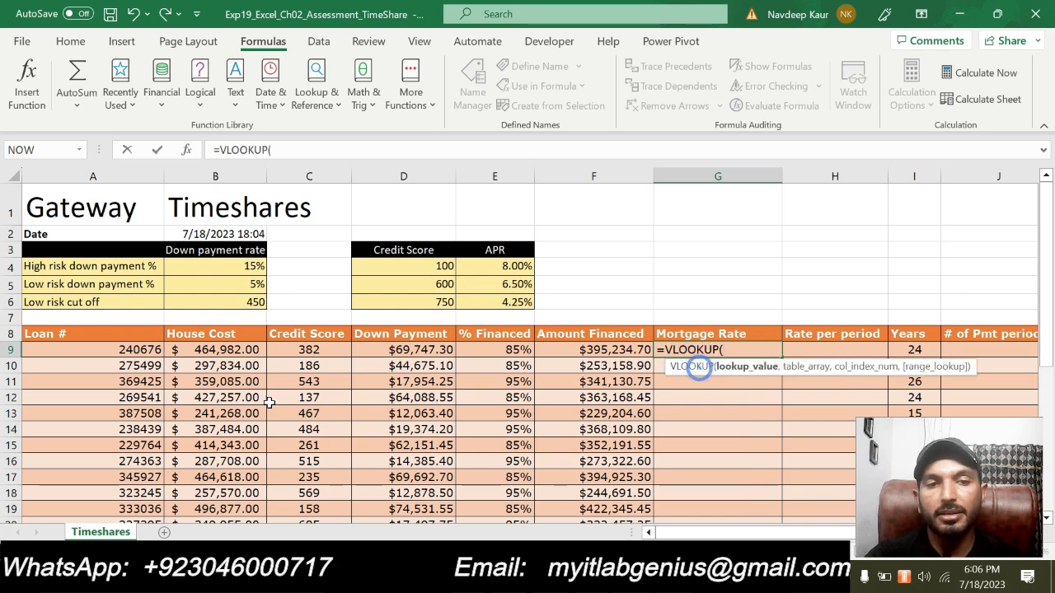
click(187, 151)
drag(471, 79, 321, 58)
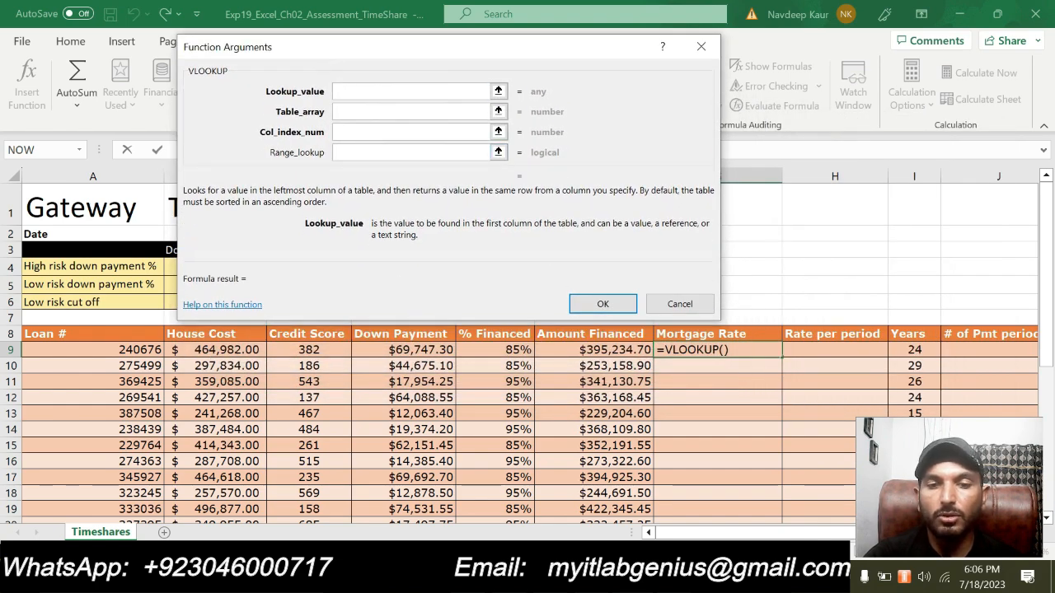
- Copy the reference C9 from step 6 in Word and enter it as the VLOOKUP Lookup_value in Excel
key(alt+Tab)
double_click(292, 298)
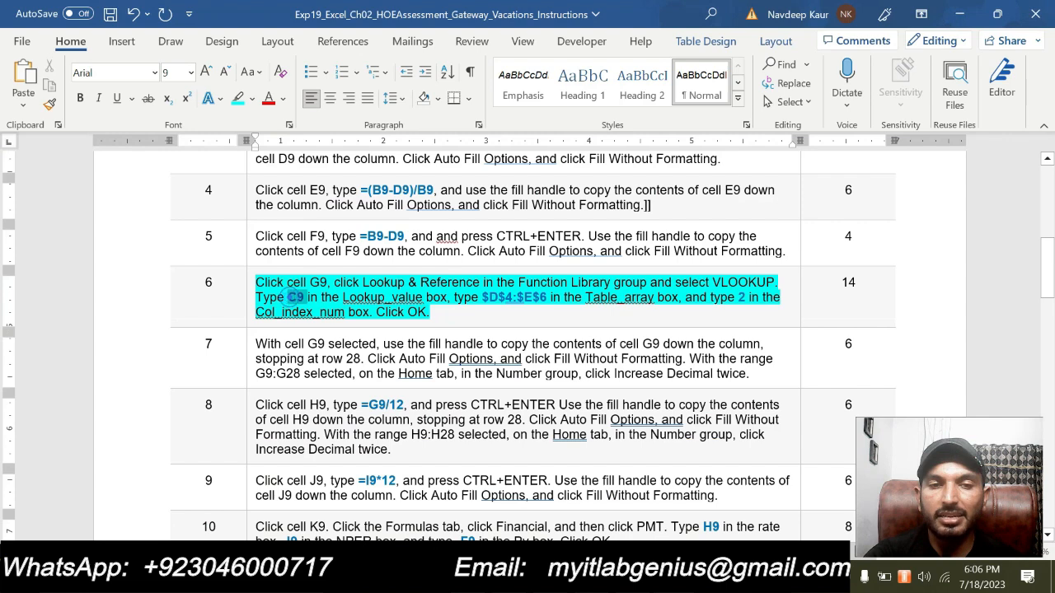
key(ctrl+c)
key(alt+Tab)
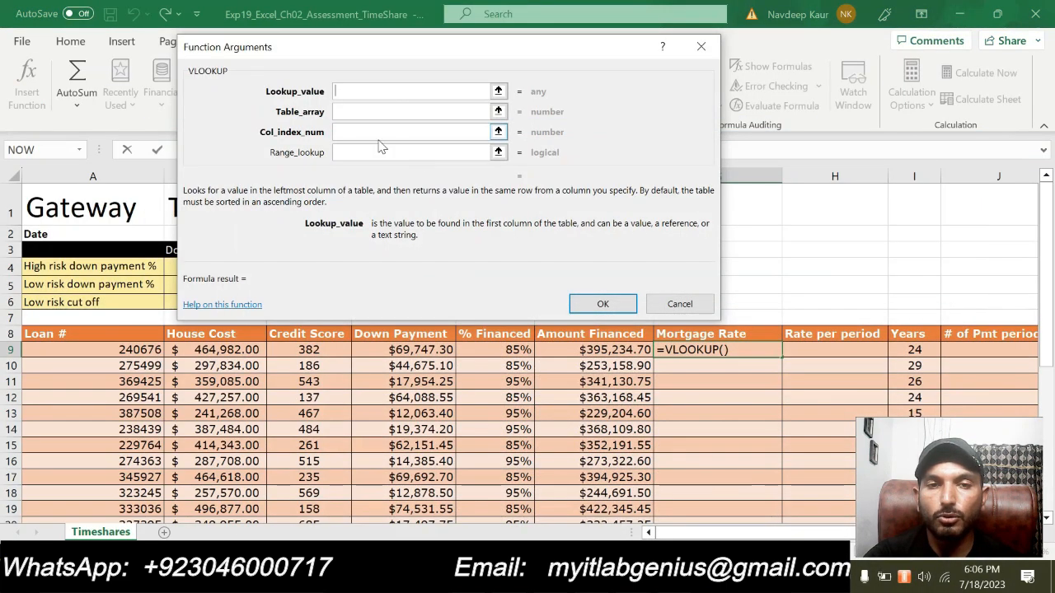
text(C9)
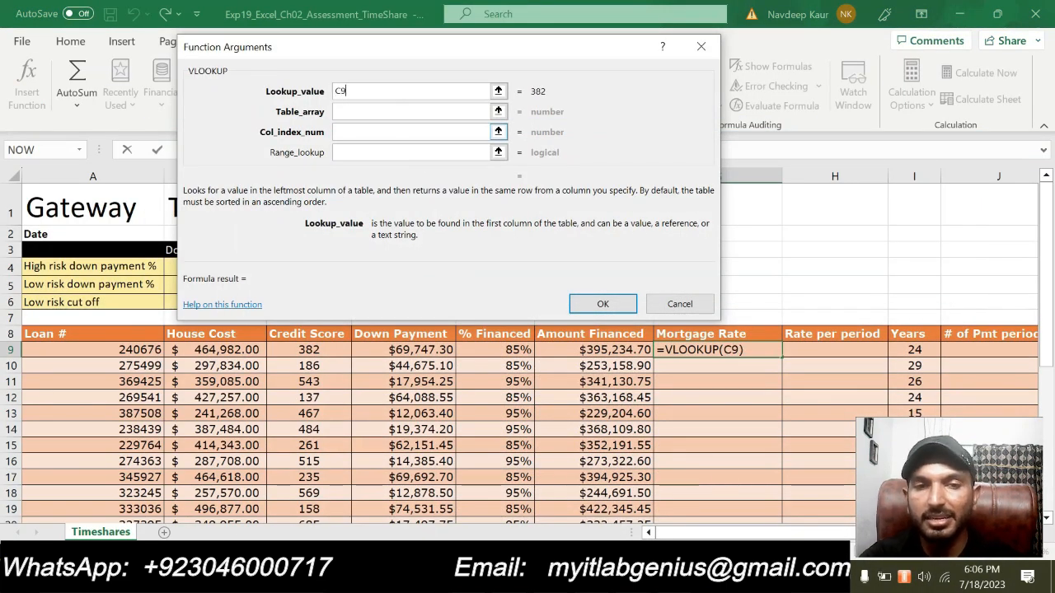
- Recheck step 6 in Word, return to Excel and set the VLOOKUP Table_array to $D$4:$E$6
click(370, 111)
key(alt+Tab)
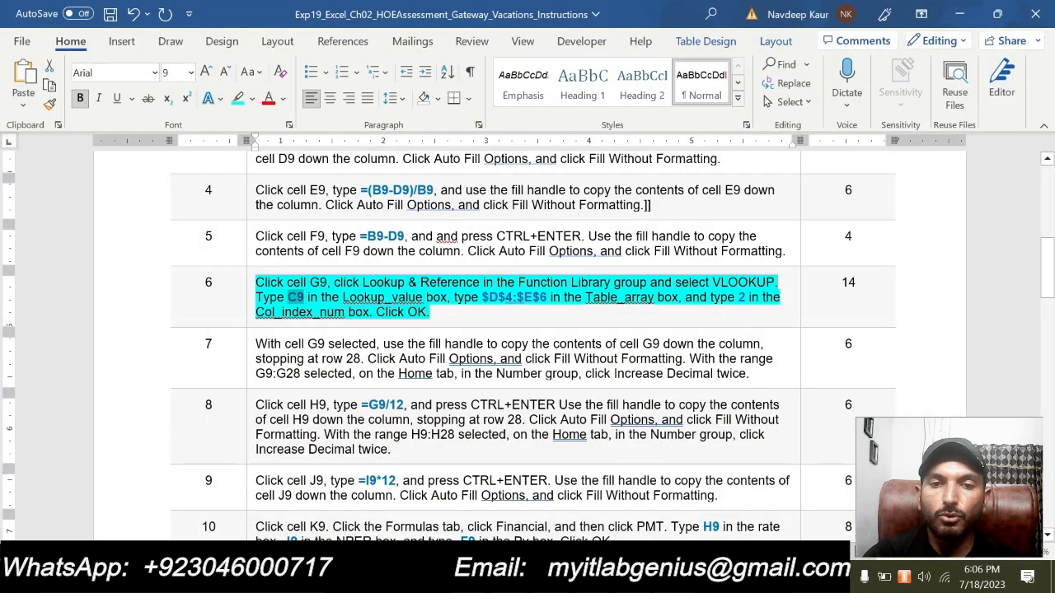
key(alt+Tab)
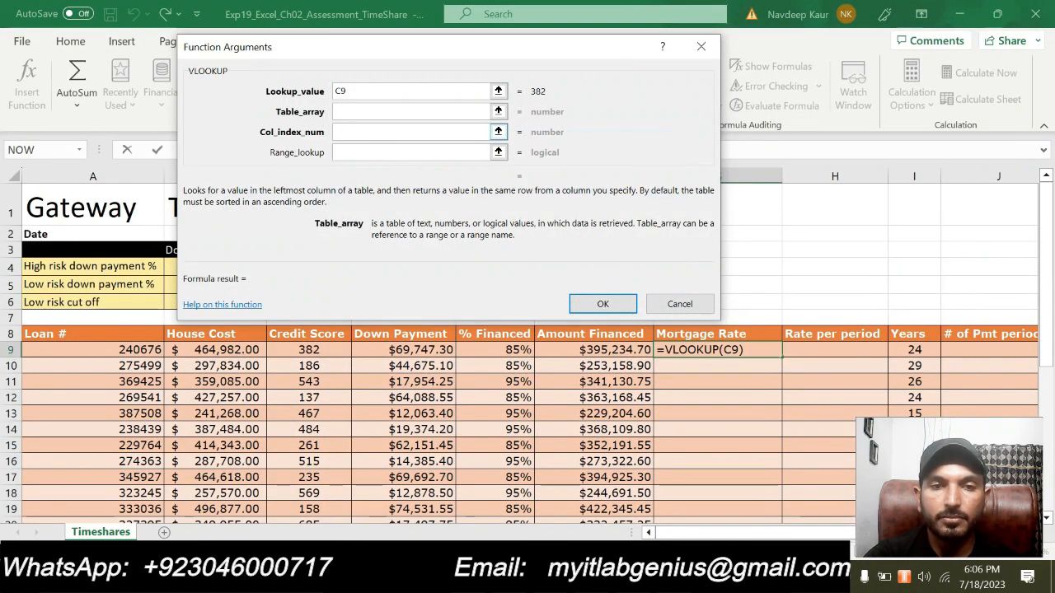
text($)
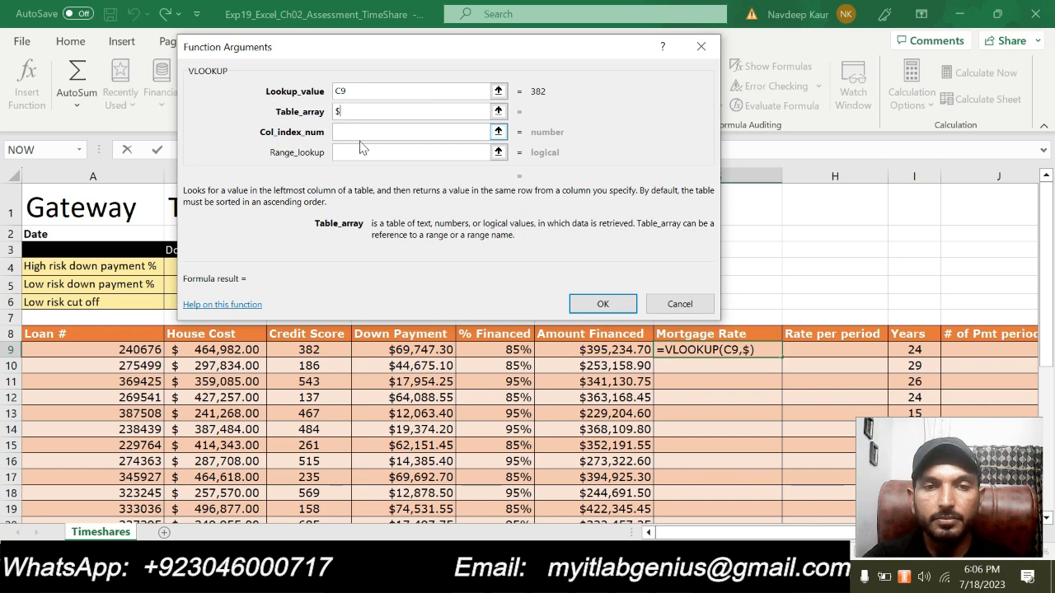
text(D)
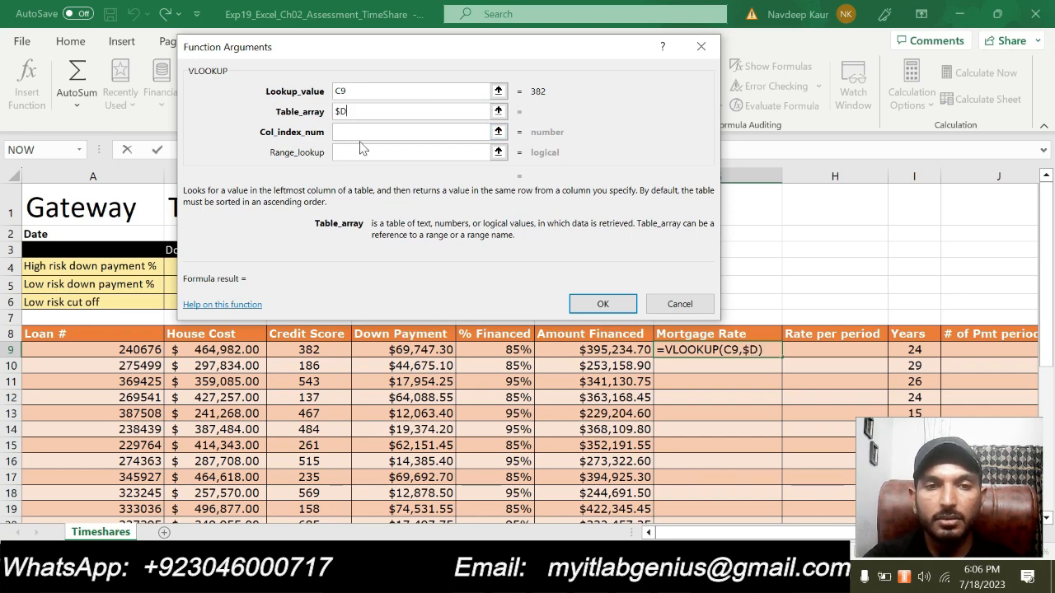
text($4:$)
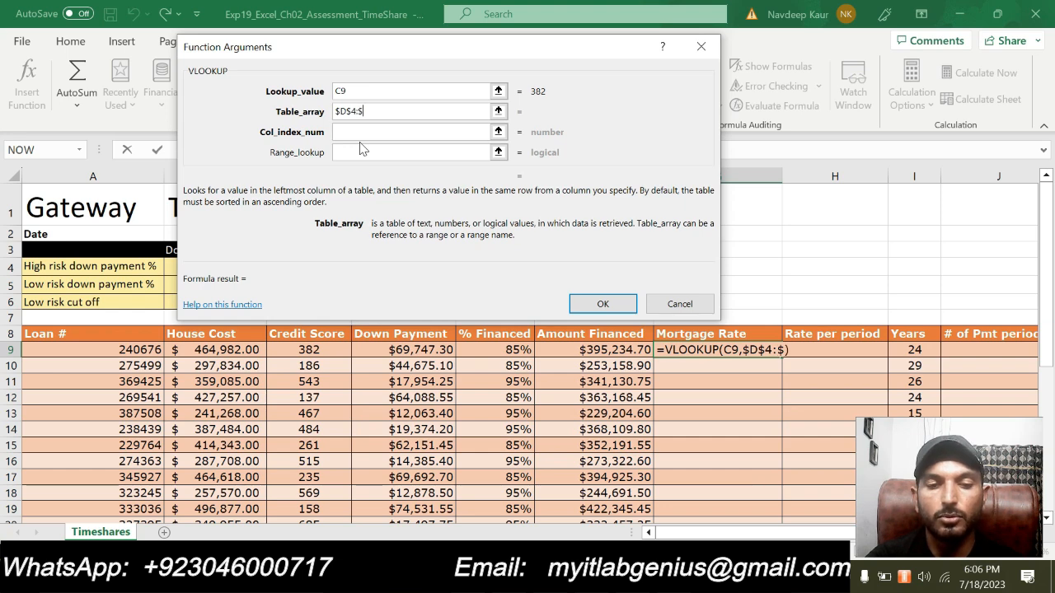
text(E$6)
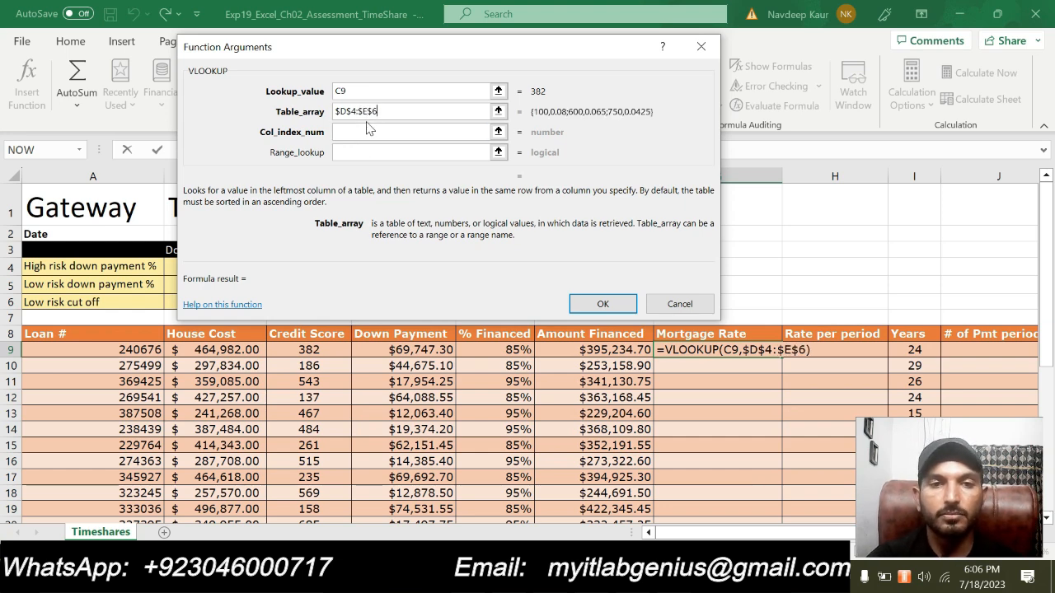
click(368, 131)
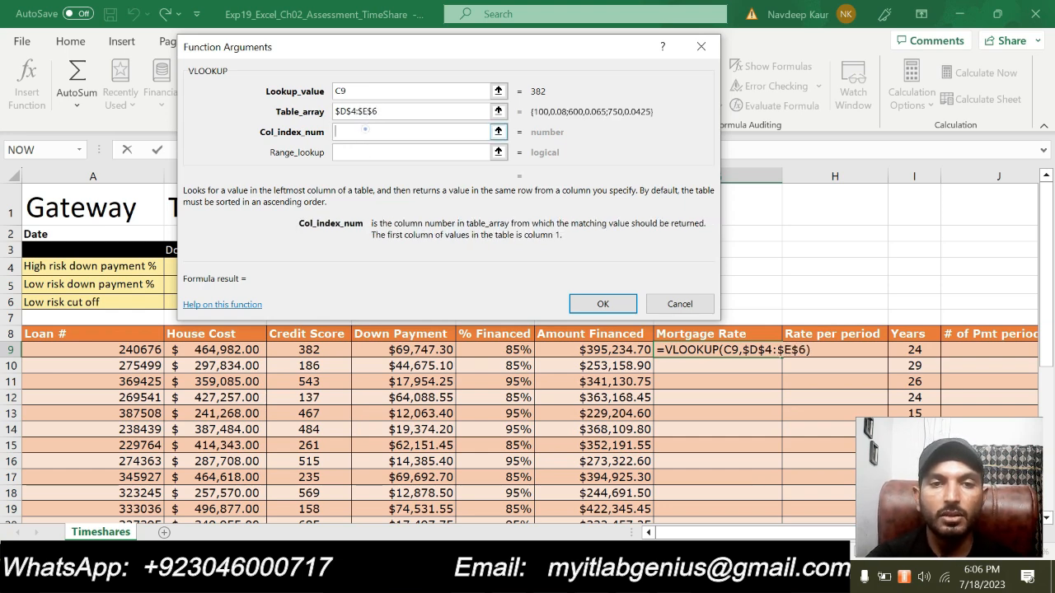
- Set the VLOOKUP Col_index_num to 2, recheck step 6 in Word, and complete the function in Excel
text(2)
key(alt+Tab)
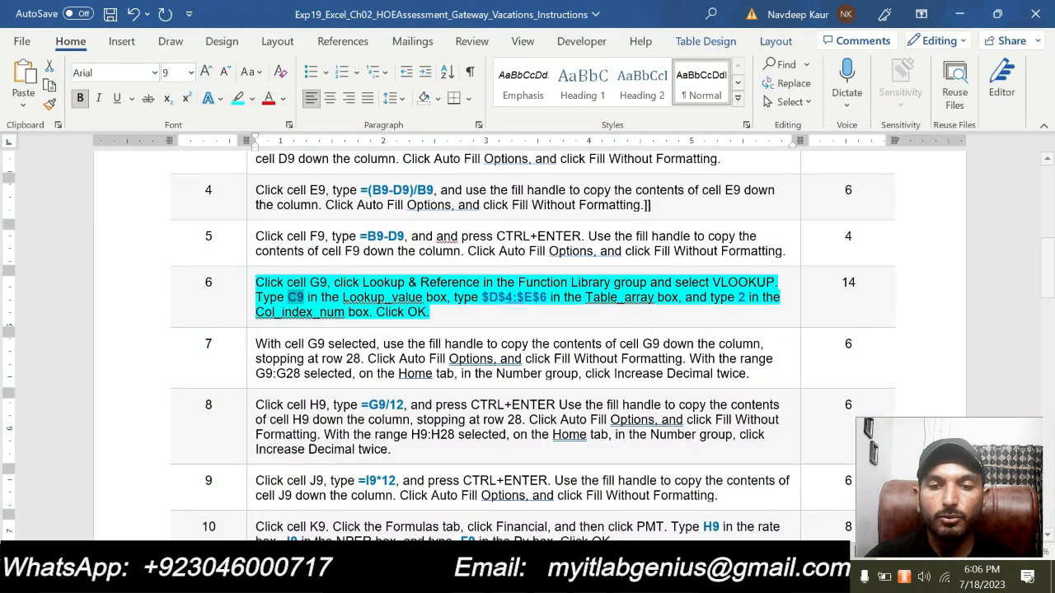
key(alt+Tab)
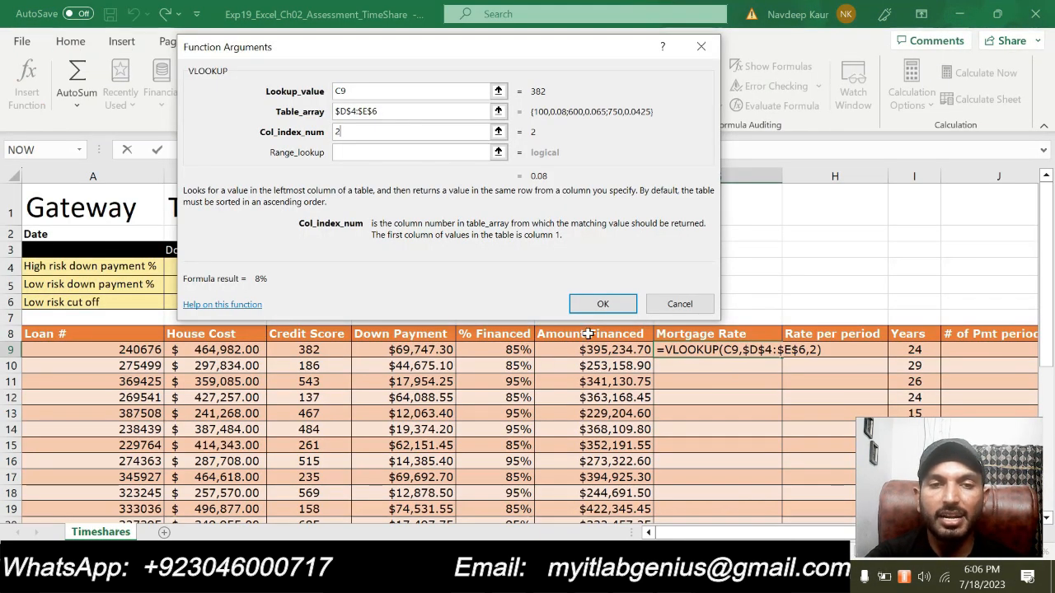
click(599, 305)
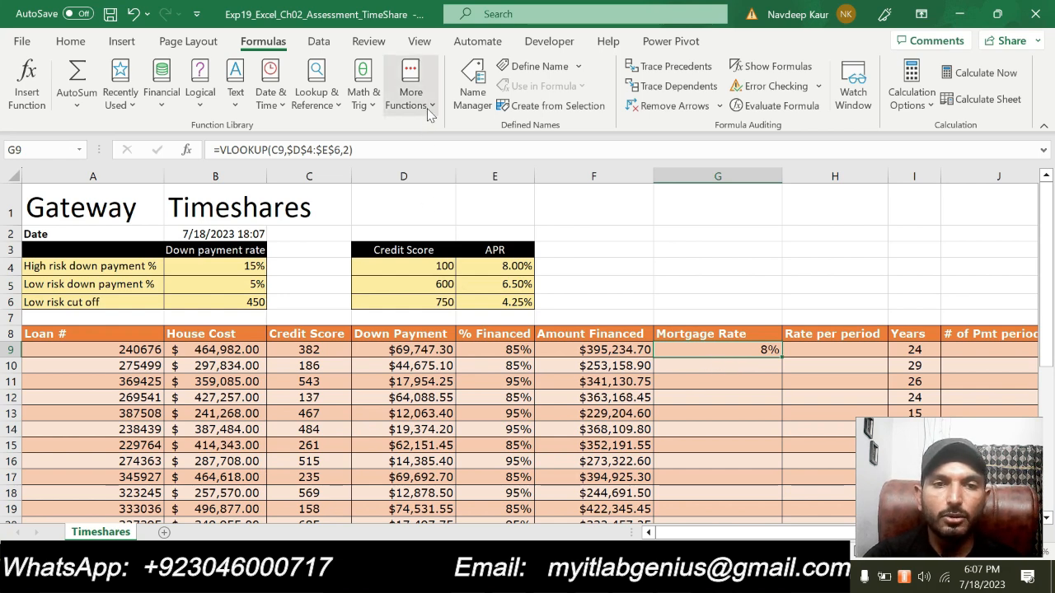
click(337, 104)
scroll(354, 330, down, 8)
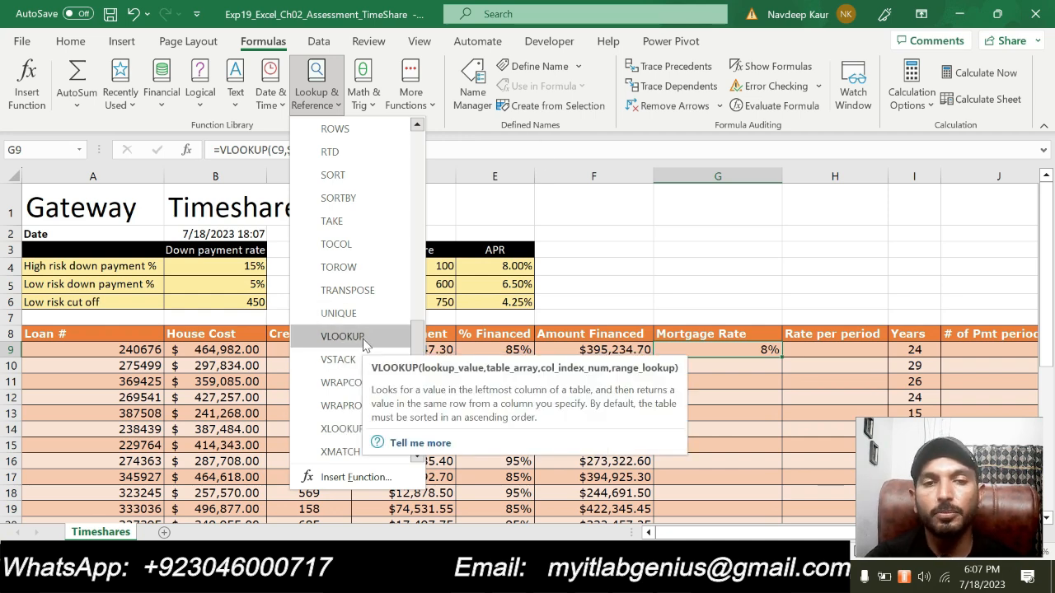
- Switch to Word, clear the highlight from the step 6 instruction and highlight the step 7 instruction in turquoise
key(alt+Tab)
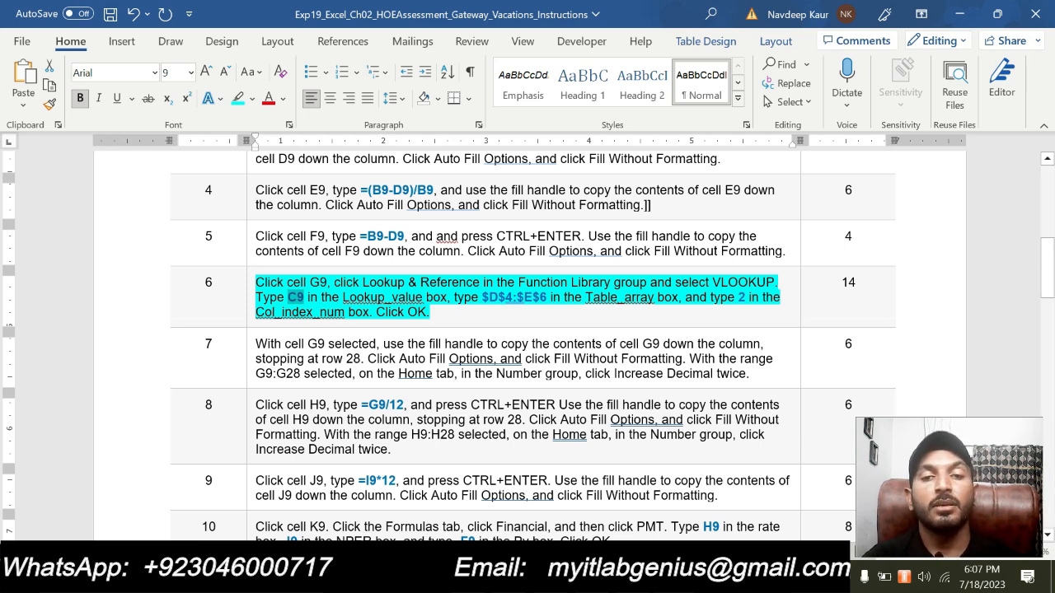
drag(443, 311, 255, 283)
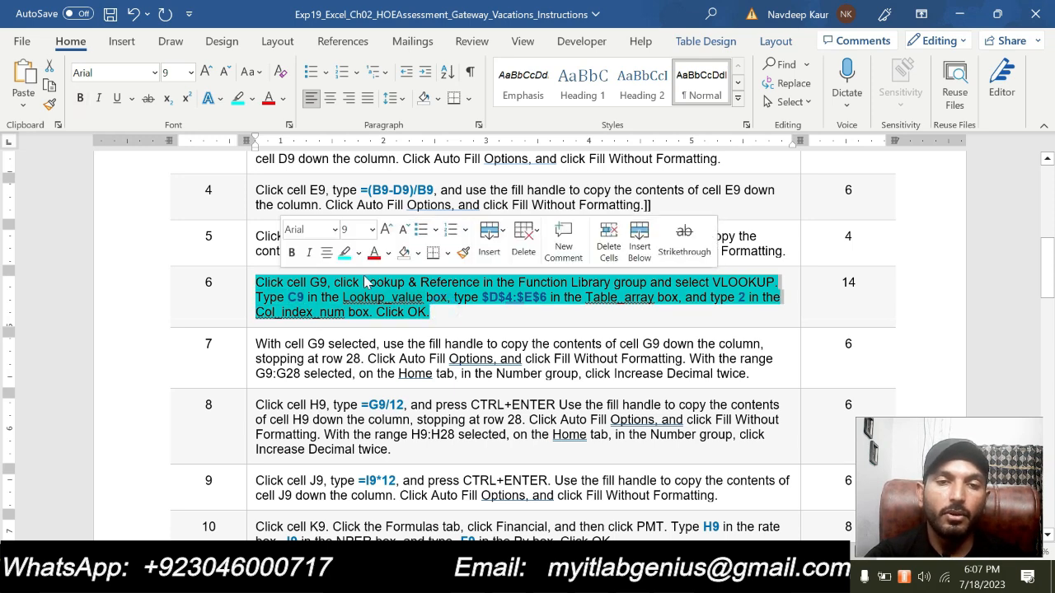
click(345, 253)
scroll(528, 347, up, 4)
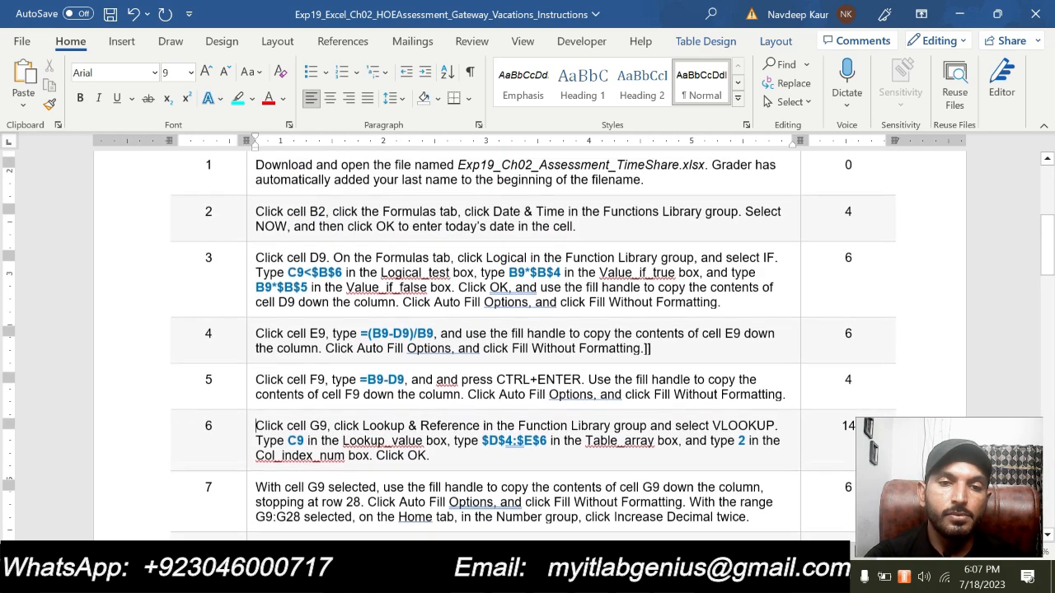
scroll(527, 346, down, 3)
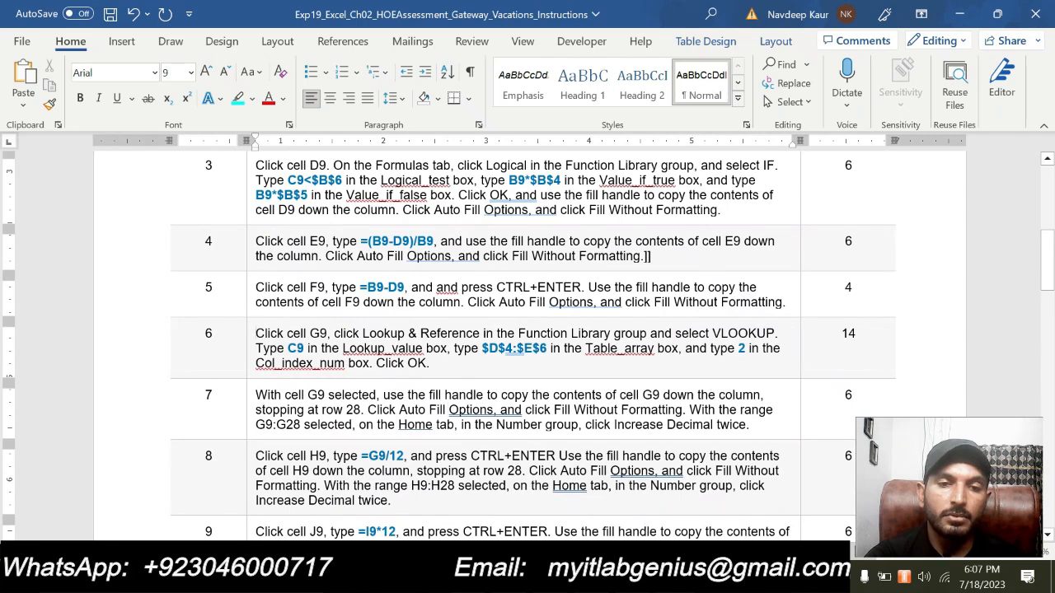
drag(750, 425, 255, 395)
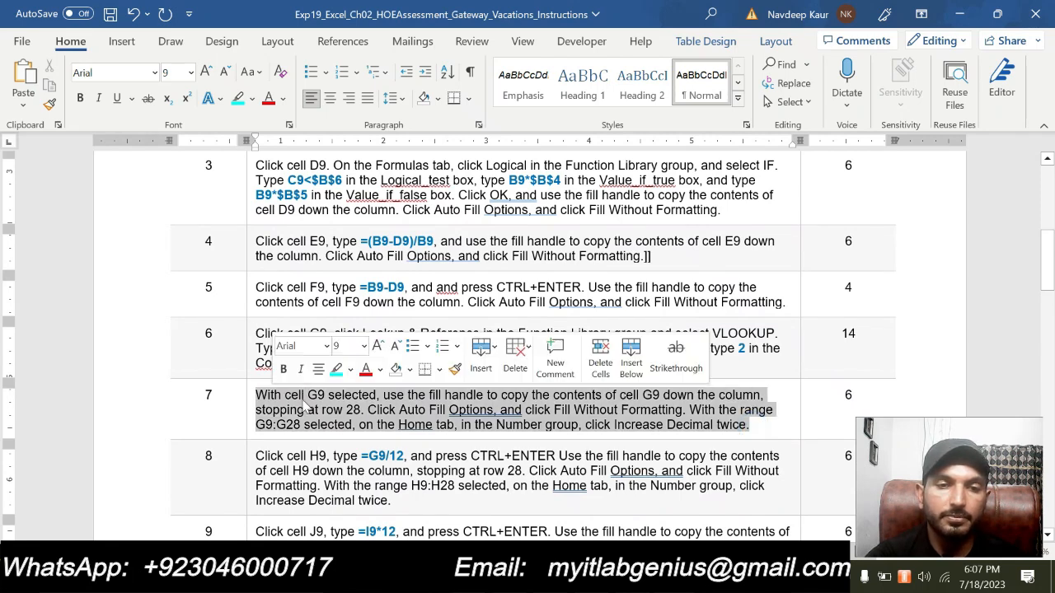
click(337, 371)
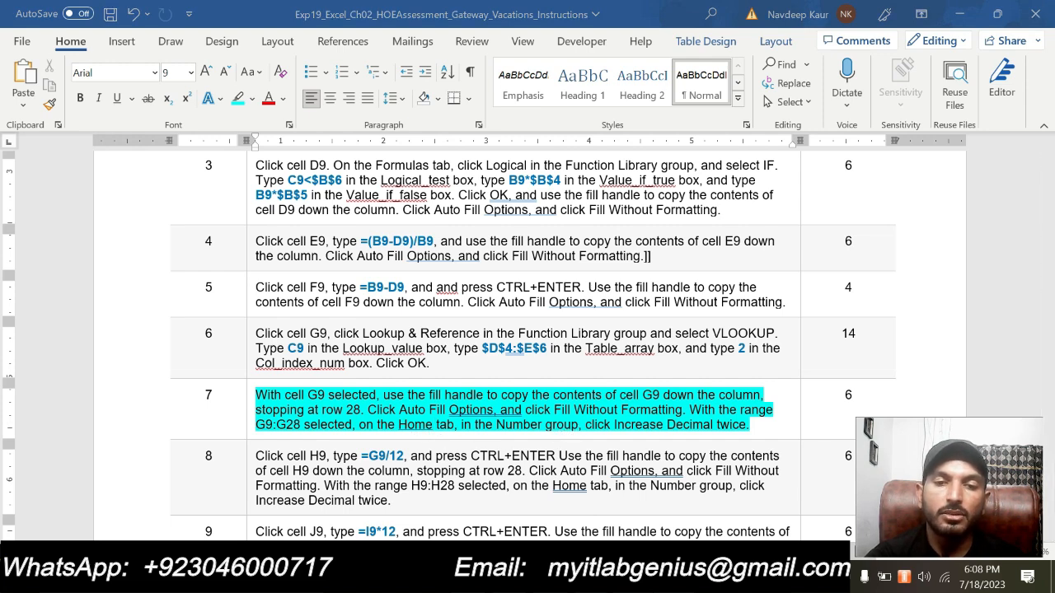
- Switch to Excel and copy the VLOOKUP formula from G9 down to G28 using Fill Without Formatting
key(alt+Tab)
scroll(705, 345, down, 1)
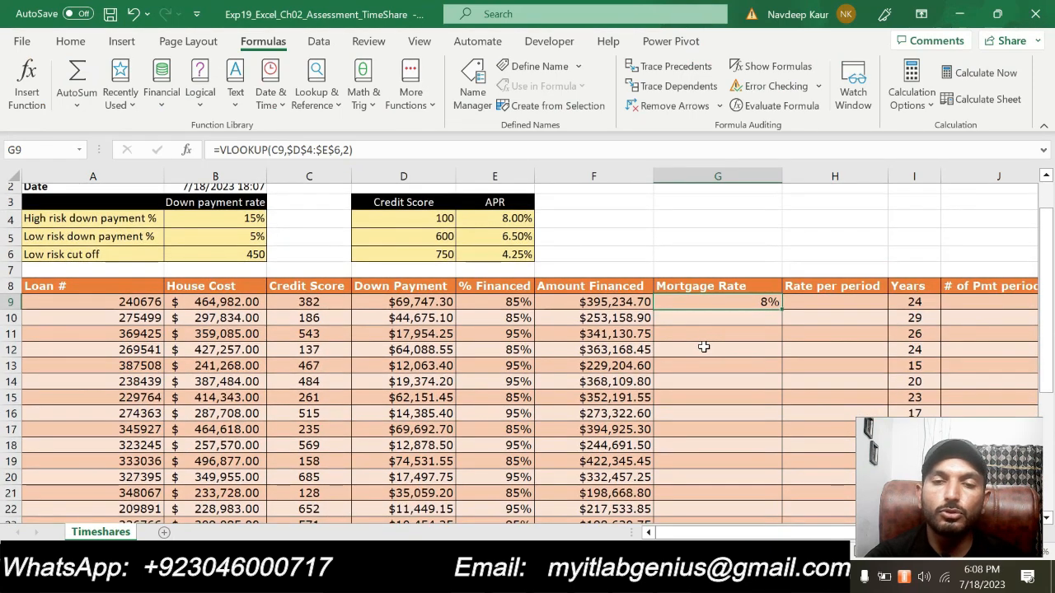
scroll(700, 345, down, 6)
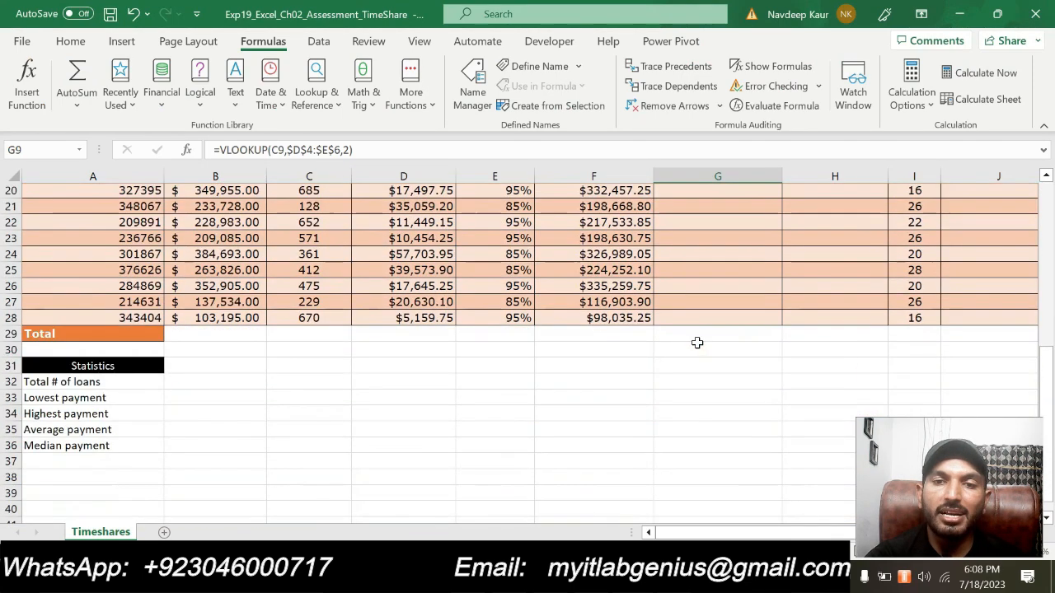
click(724, 321)
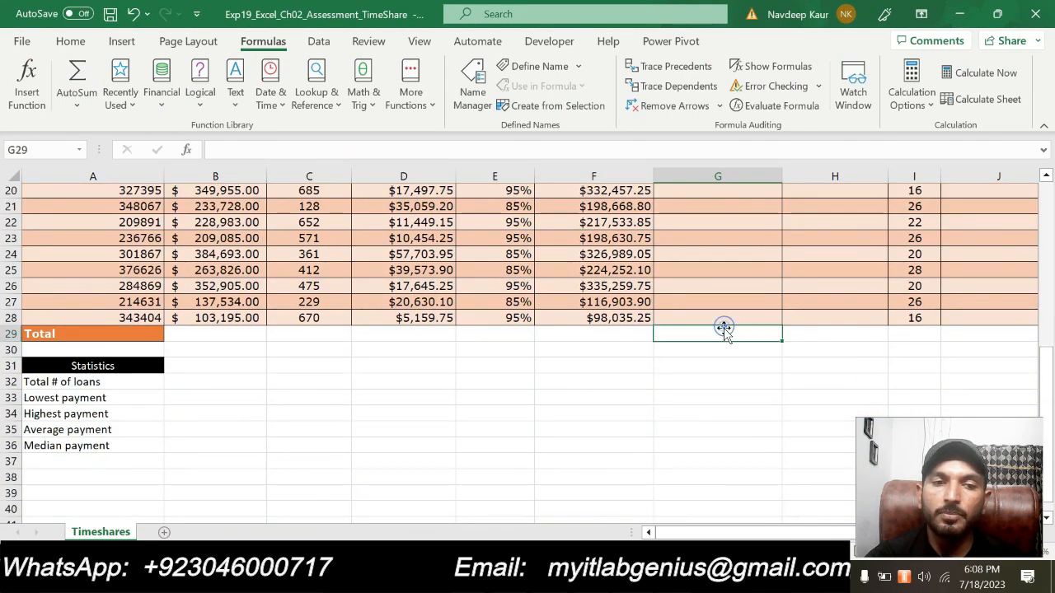
scroll(719, 323, up, 5)
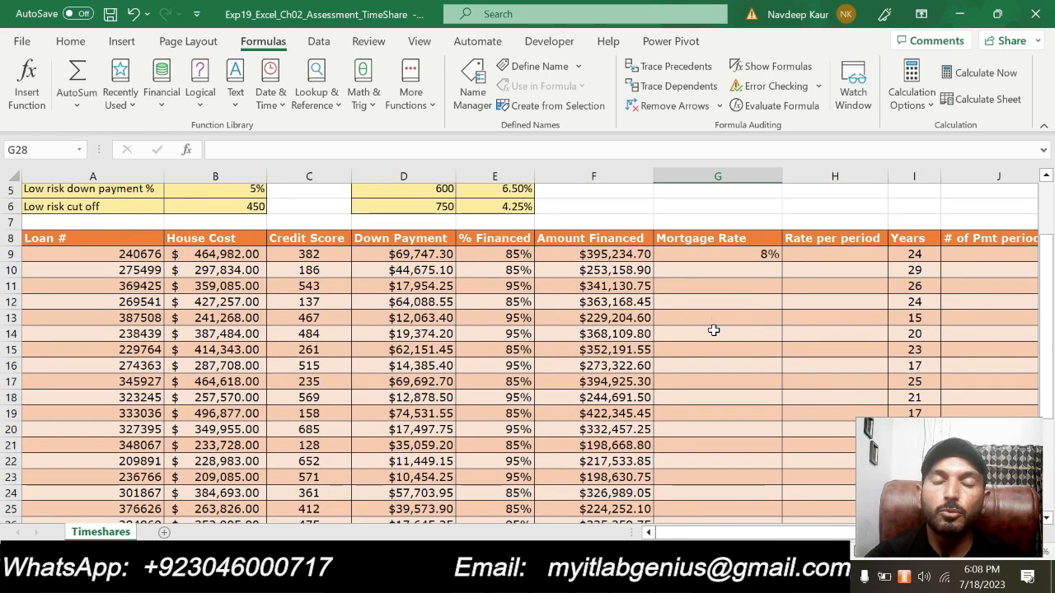
click(771, 255)
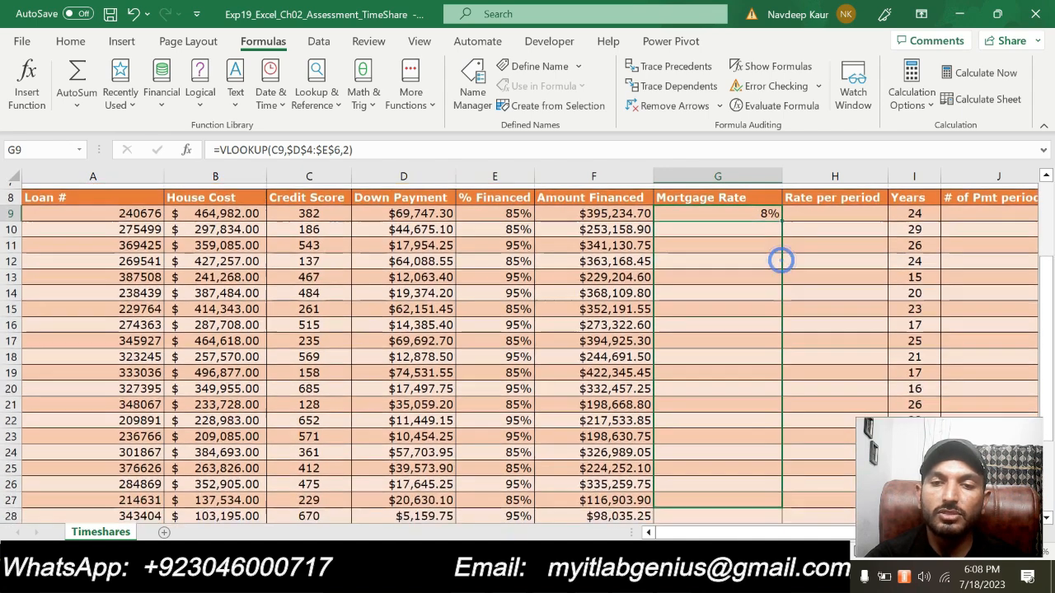
drag(781, 260, 742, 467)
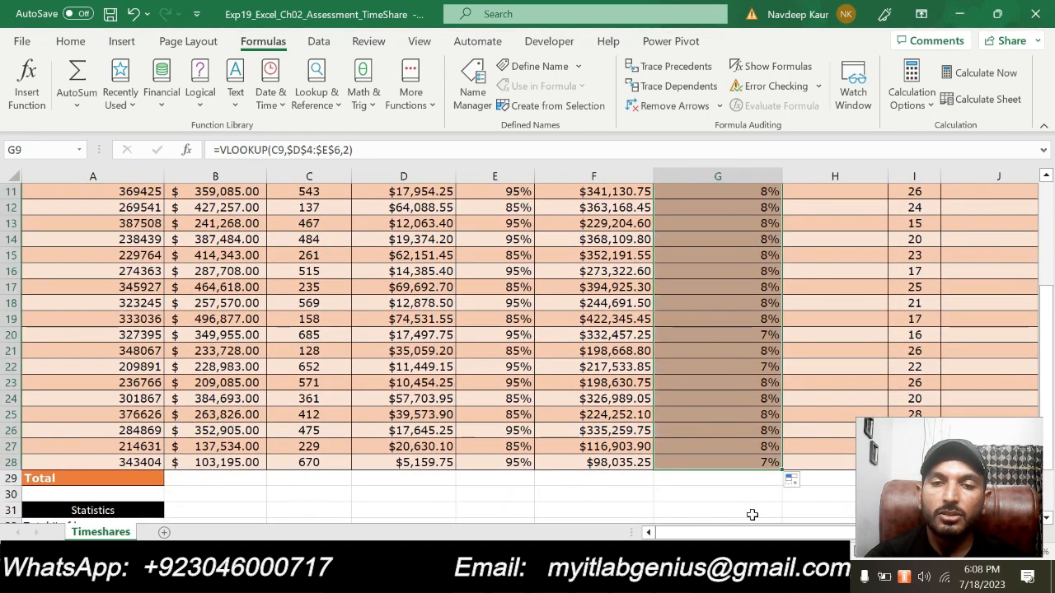
click(805, 480)
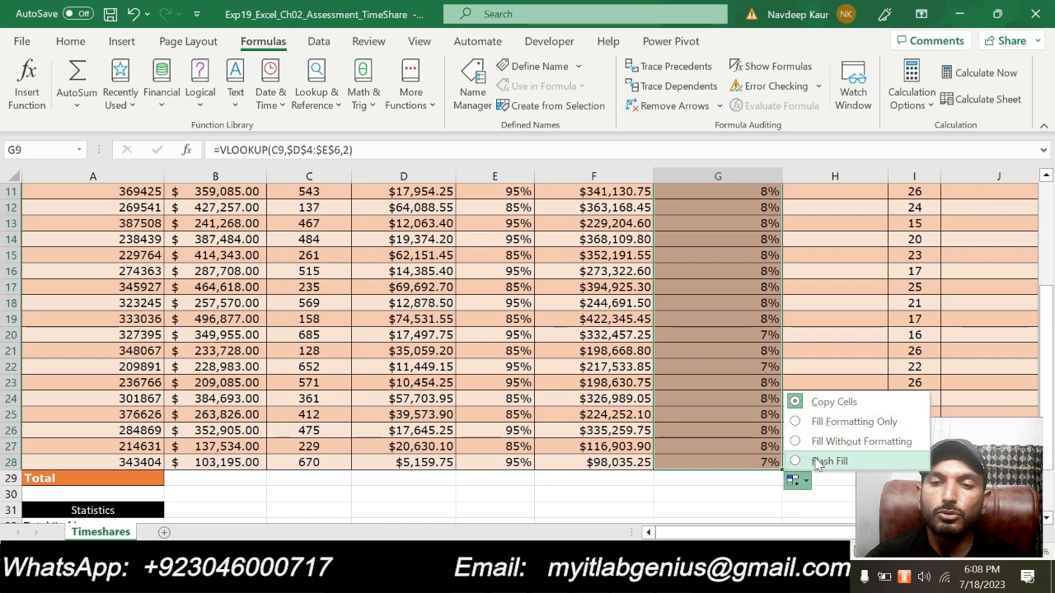
click(821, 445)
scroll(813, 441, up, 1)
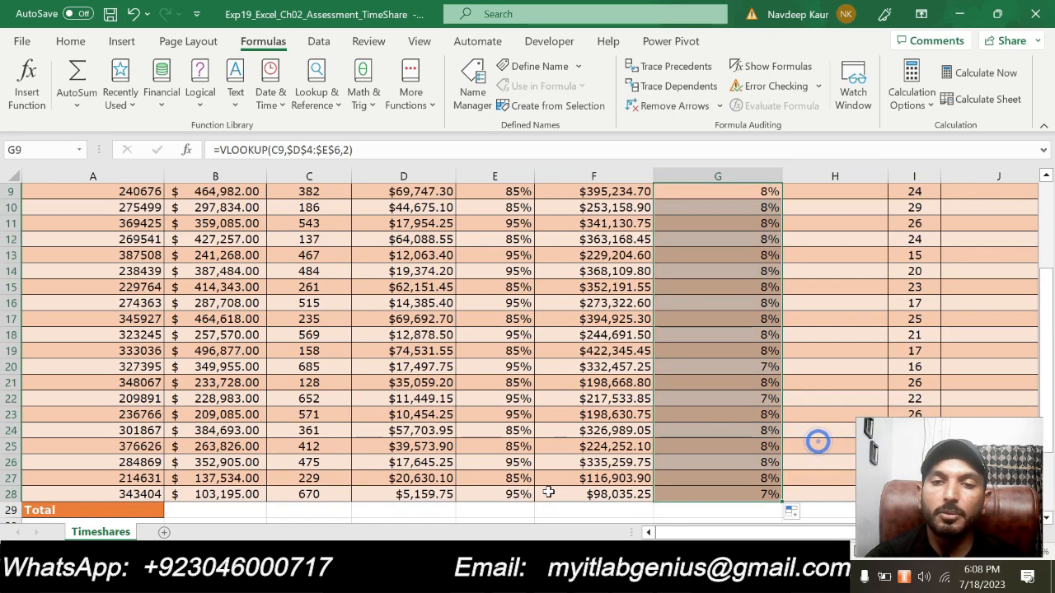
scroll(536, 462, up, 3)
scroll(551, 440, down, 5)
scroll(550, 440, up, 4)
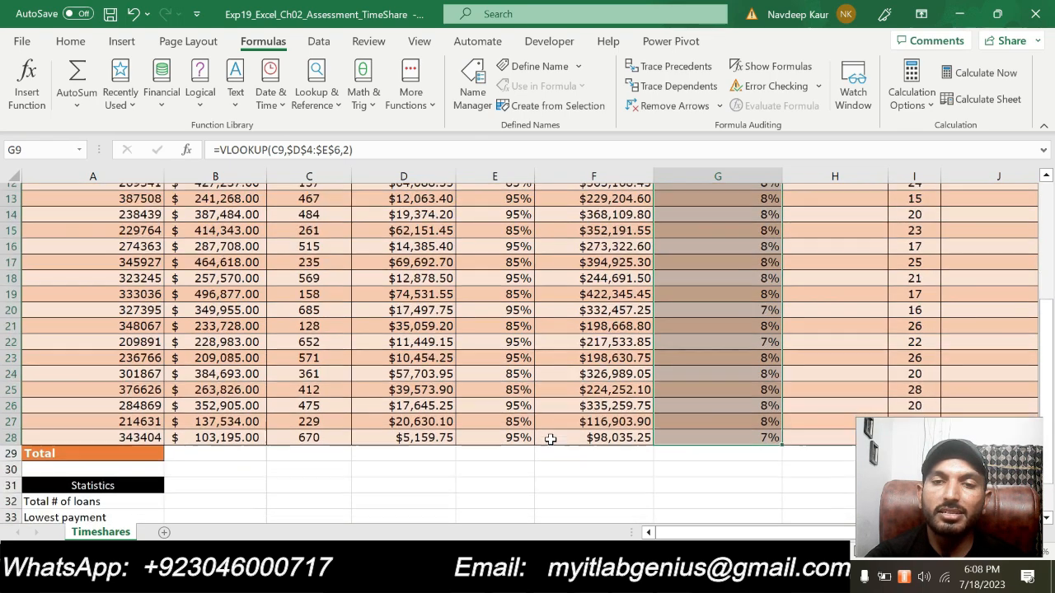
scroll(549, 360, down, 6)
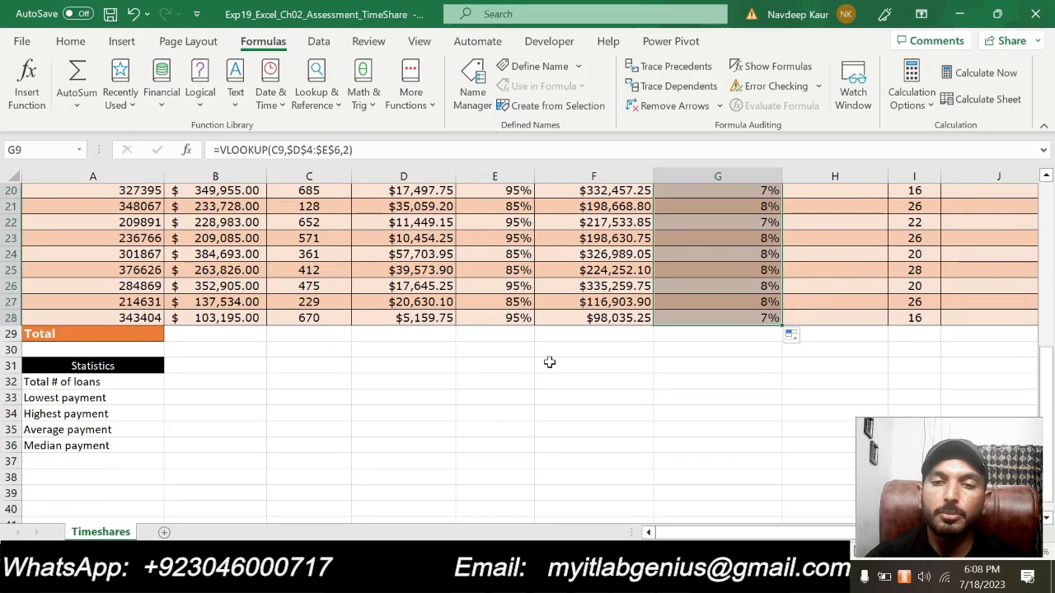
- Format the Mortgage Rate range G9:G28 as a percentage with 2 decimal places, check the column and deselect it
scroll(541, 365, up, 7)
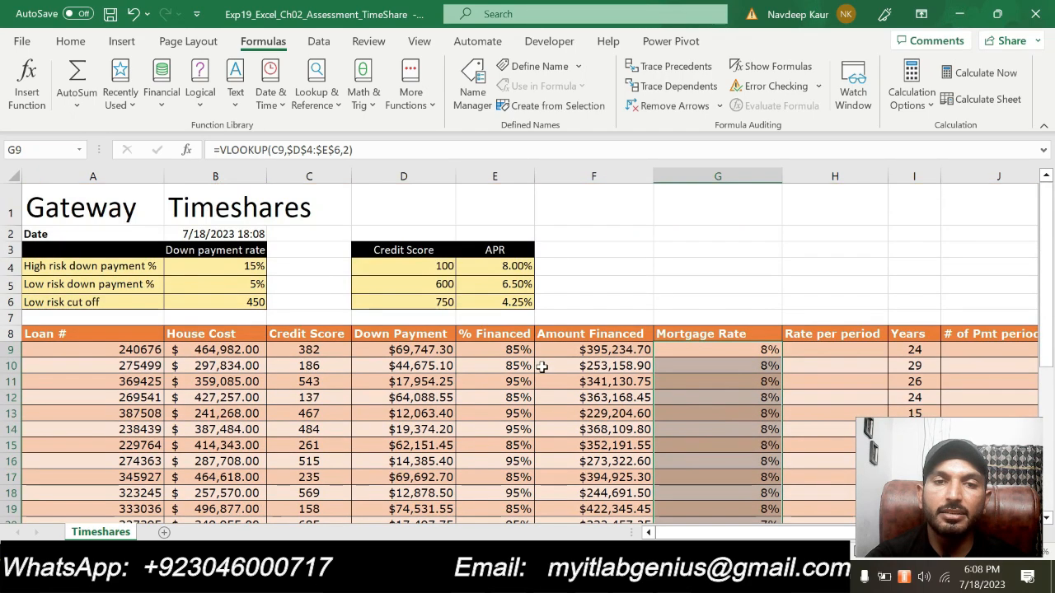
click(71, 41)
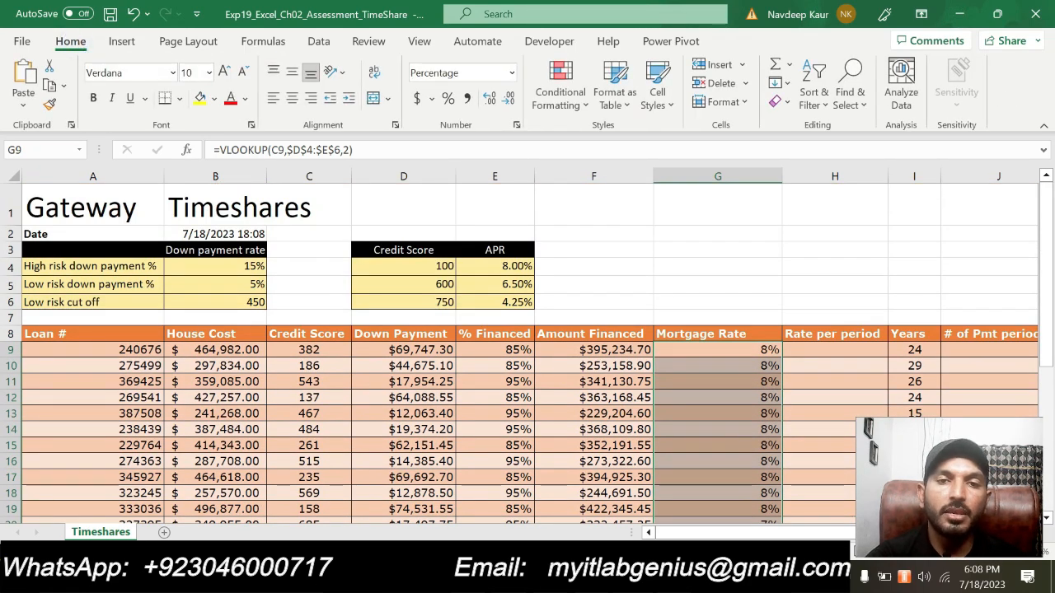
click(516, 125)
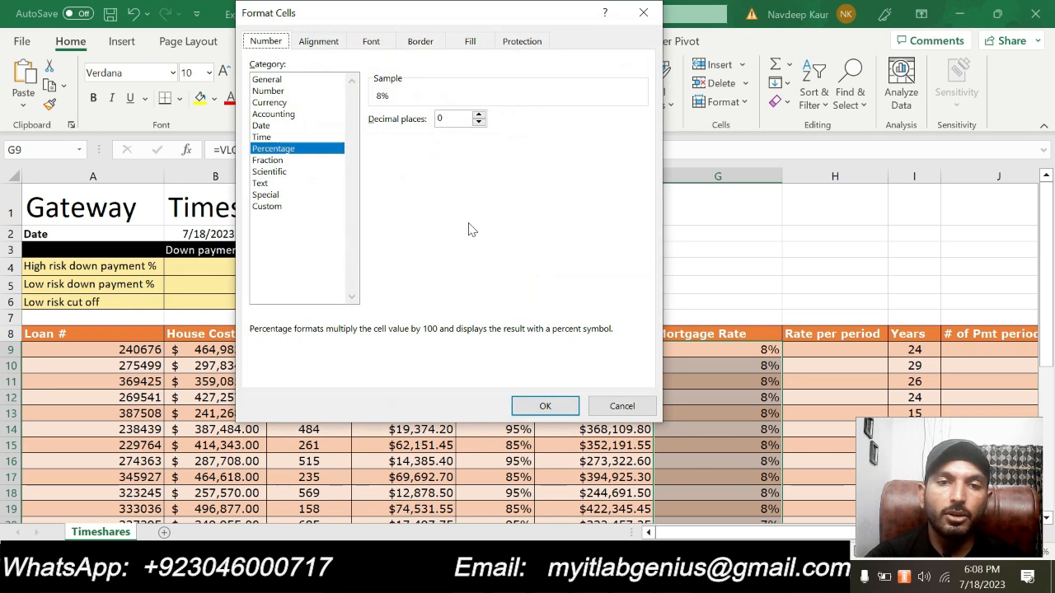
click(478, 115)
click(479, 114)
click(537, 405)
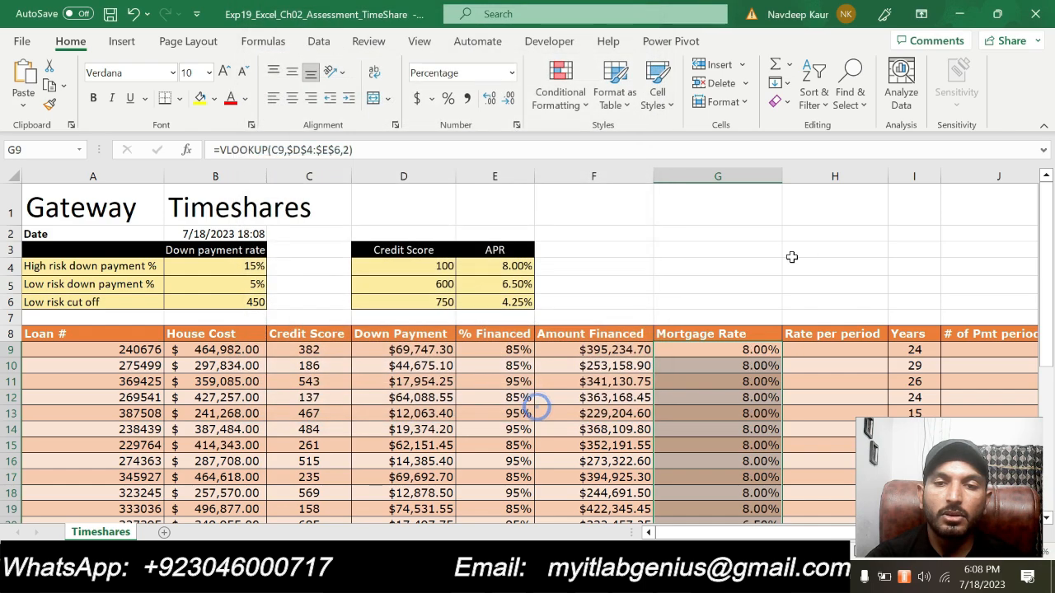
scroll(792, 255, down, 4)
scroll(769, 276, up, 3)
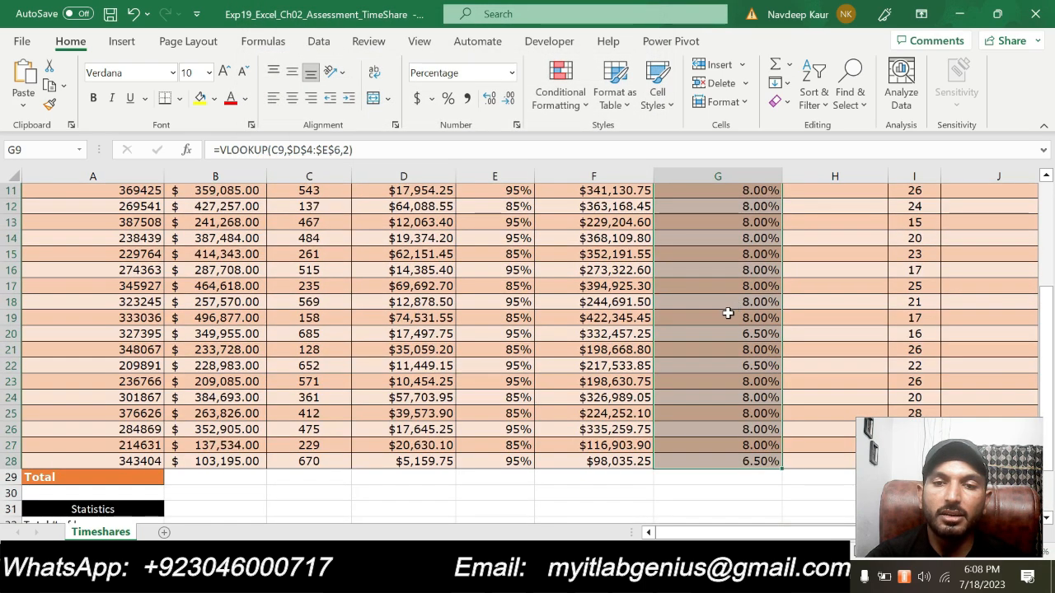
scroll(730, 306, up, 3)
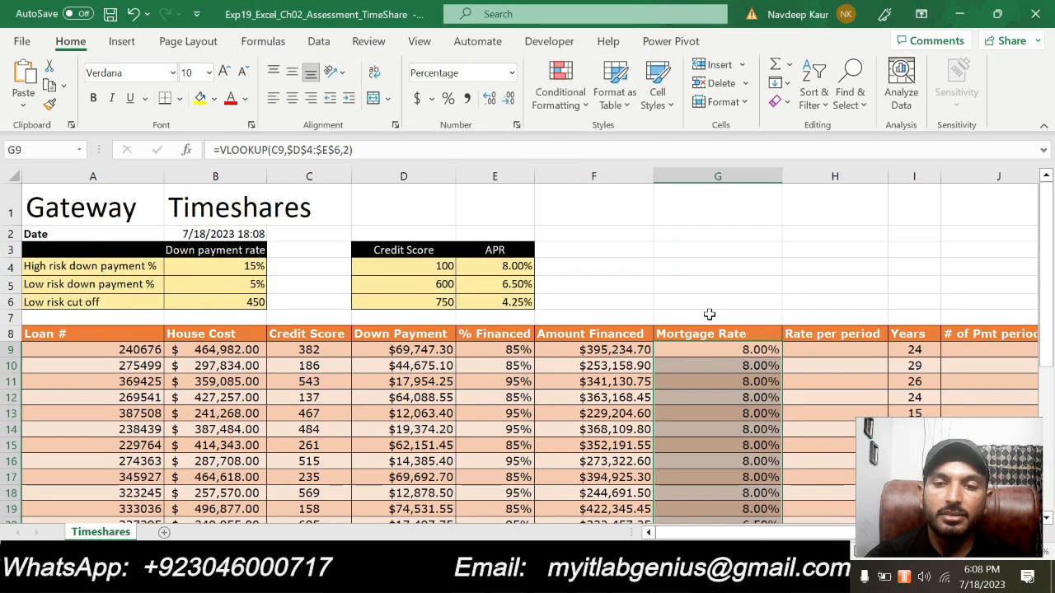
click(669, 273)
click(627, 241)
click(732, 206)
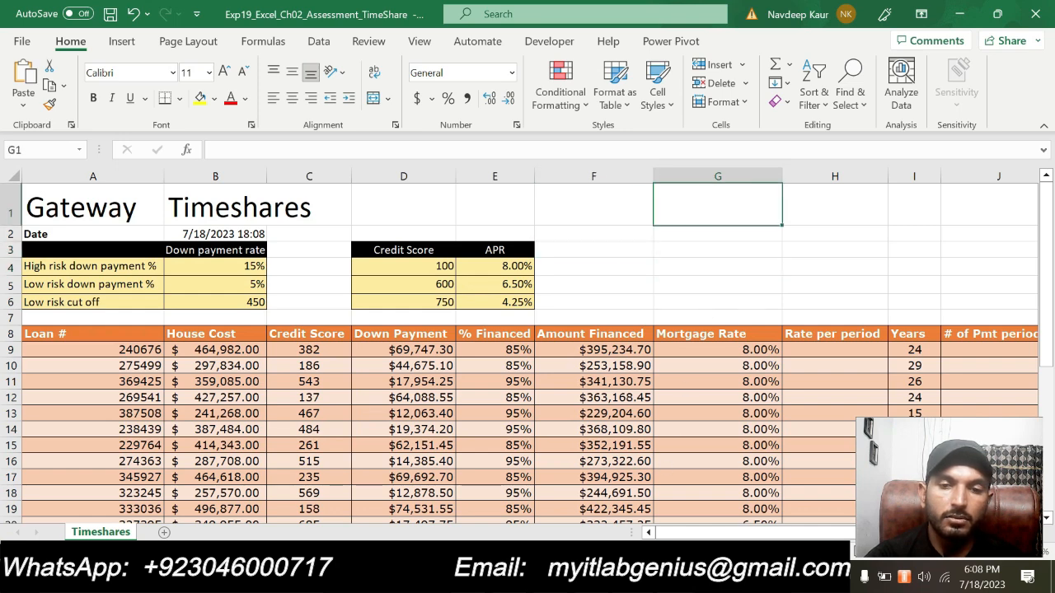
- Switch to Word, clear the highlight from the step 7 instruction and highlight the step 8 instruction in turquoise
key(alt+Tab)
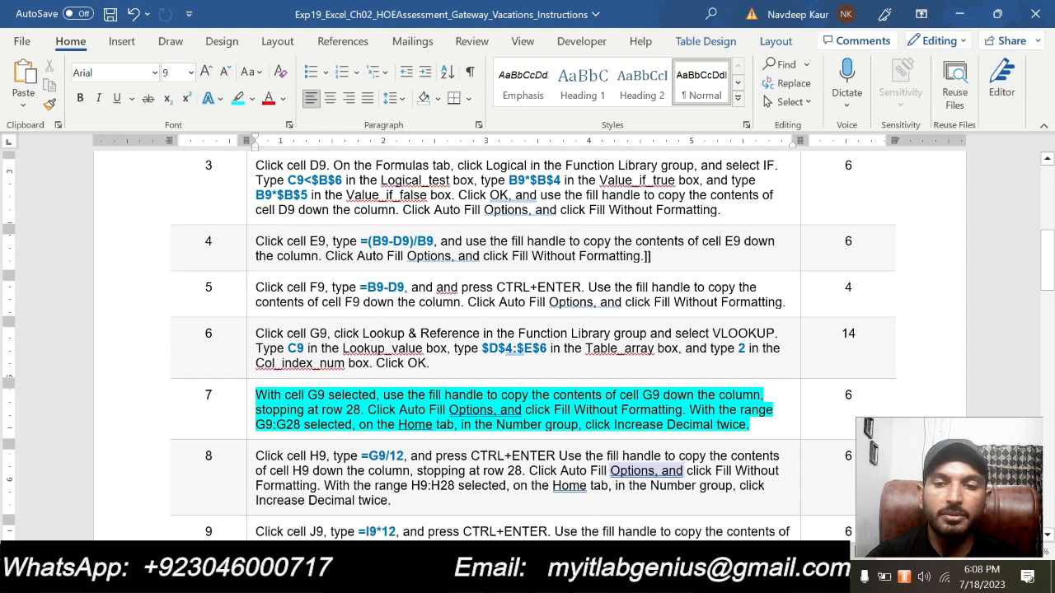
drag(752, 425, 256, 395)
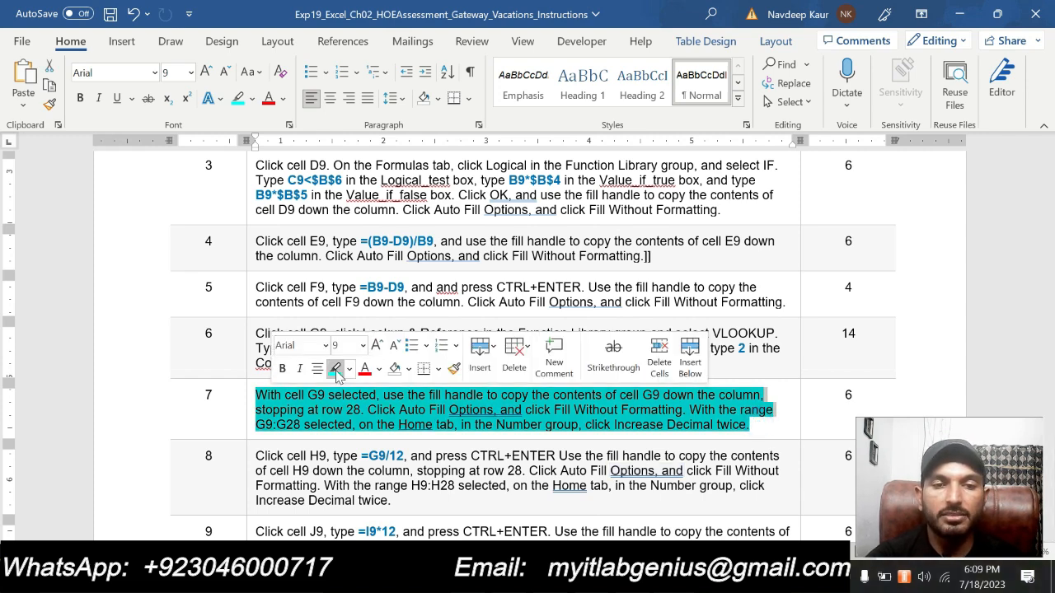
click(336, 373)
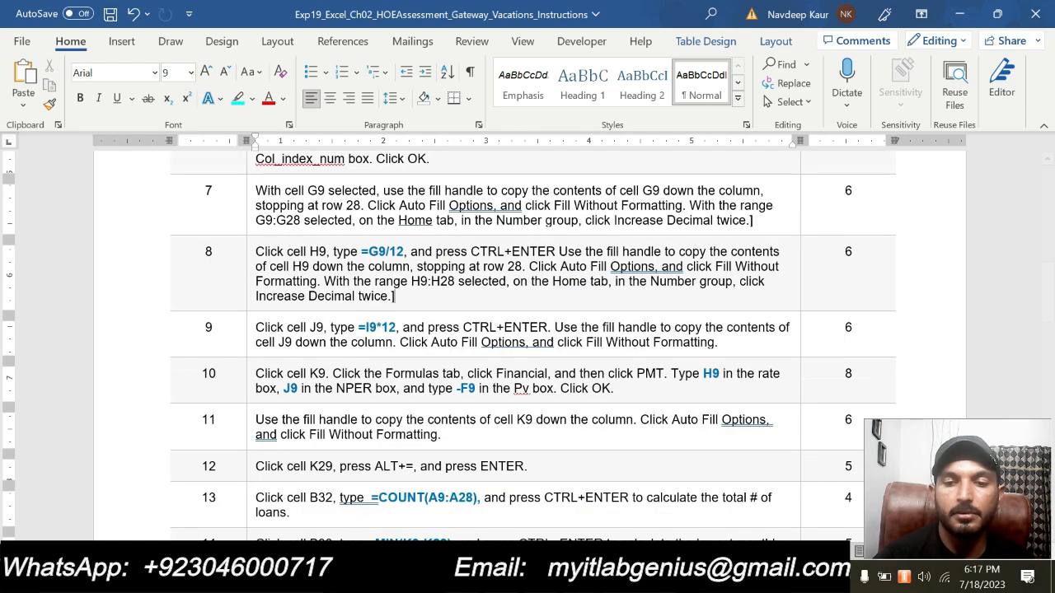
drag(394, 295, 255, 251)
click(326, 228)
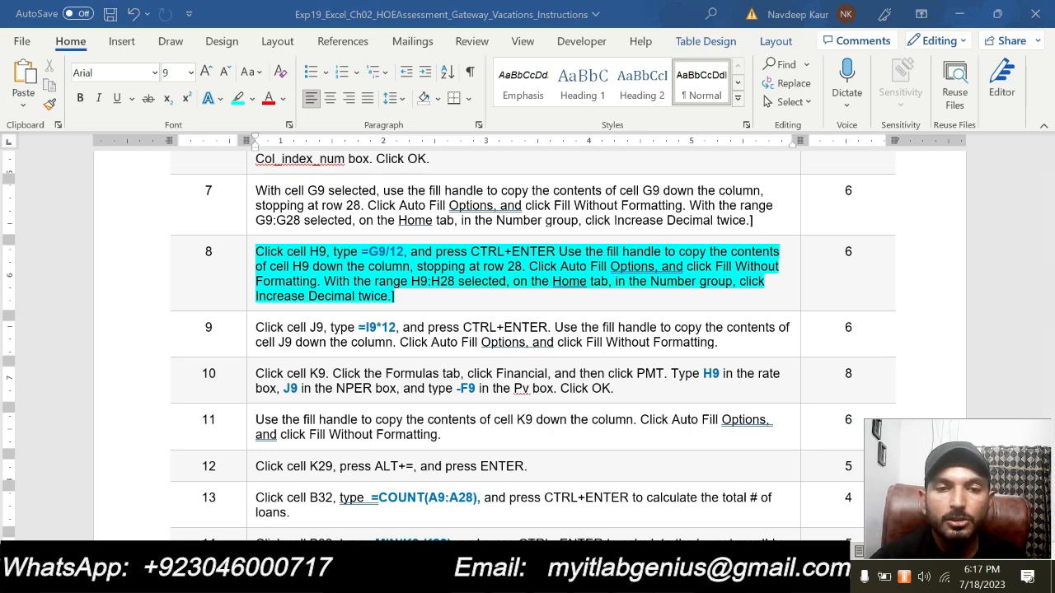
- Switch to Excel and enter the formula =G9/12 in H9 of the Rate per period column, rechecking the Word instruction
key(alt+Tab)
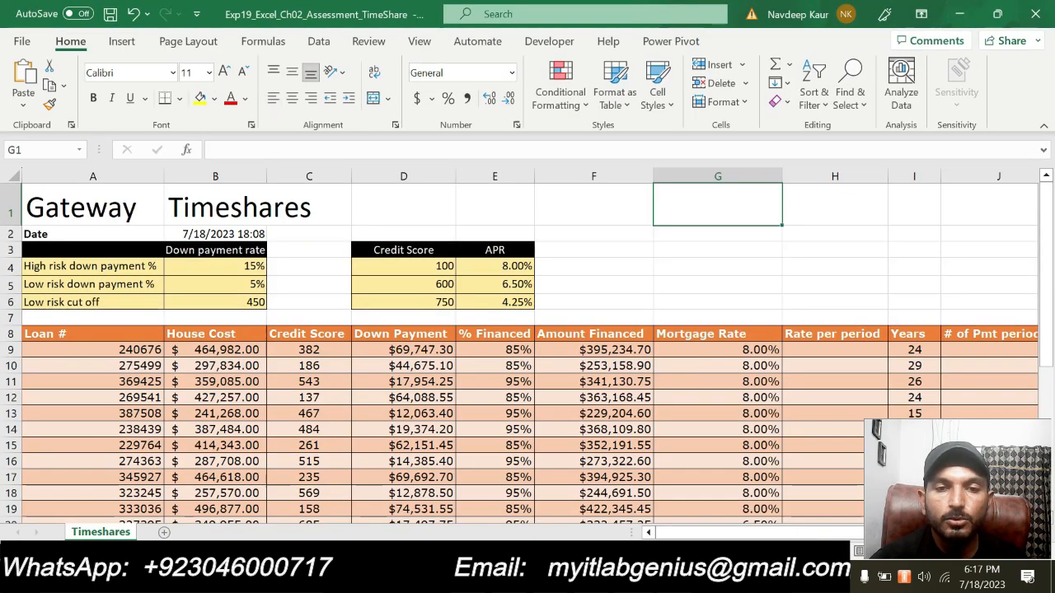
click(837, 355)
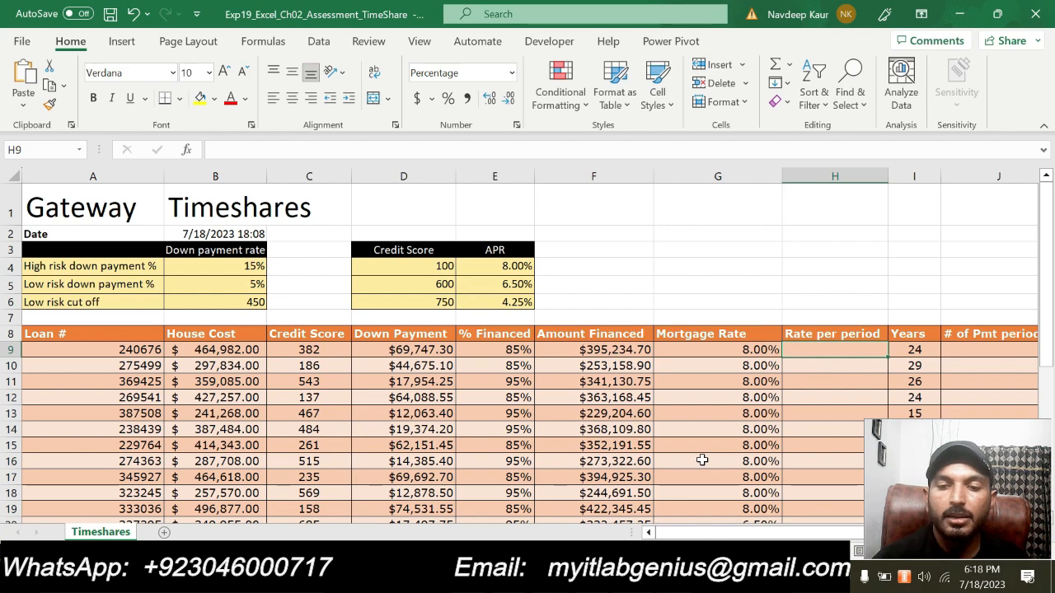
key(alt+Tab)
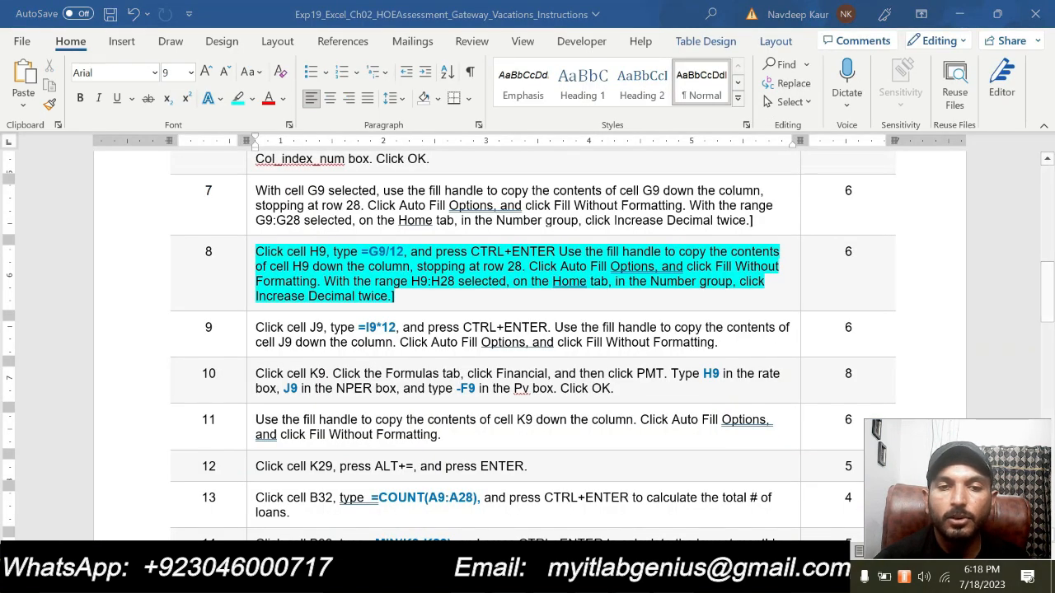
key(alt+Tab)
text(=)
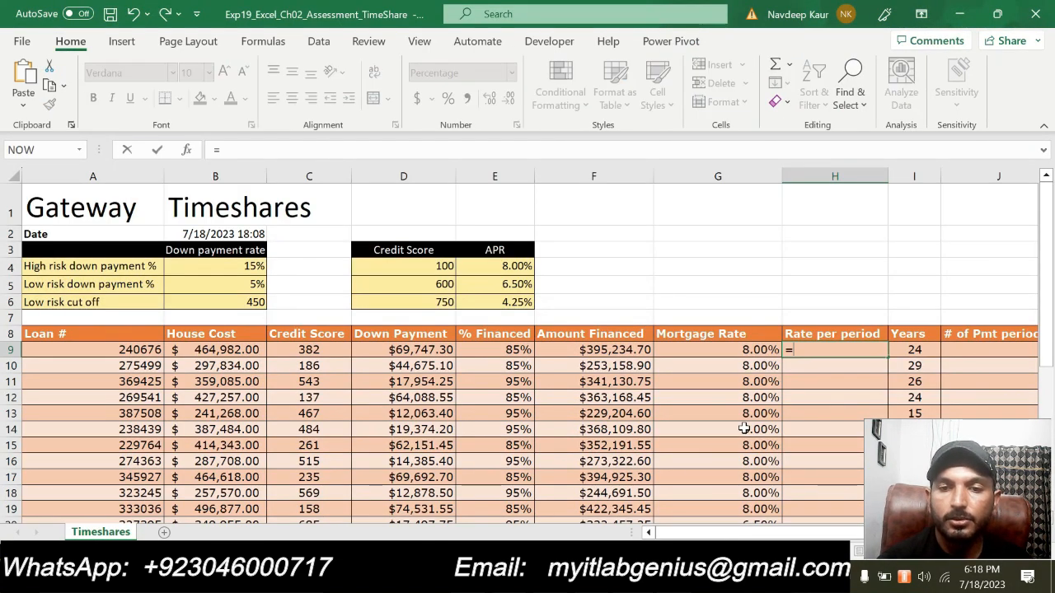
click(746, 356)
text(/12)
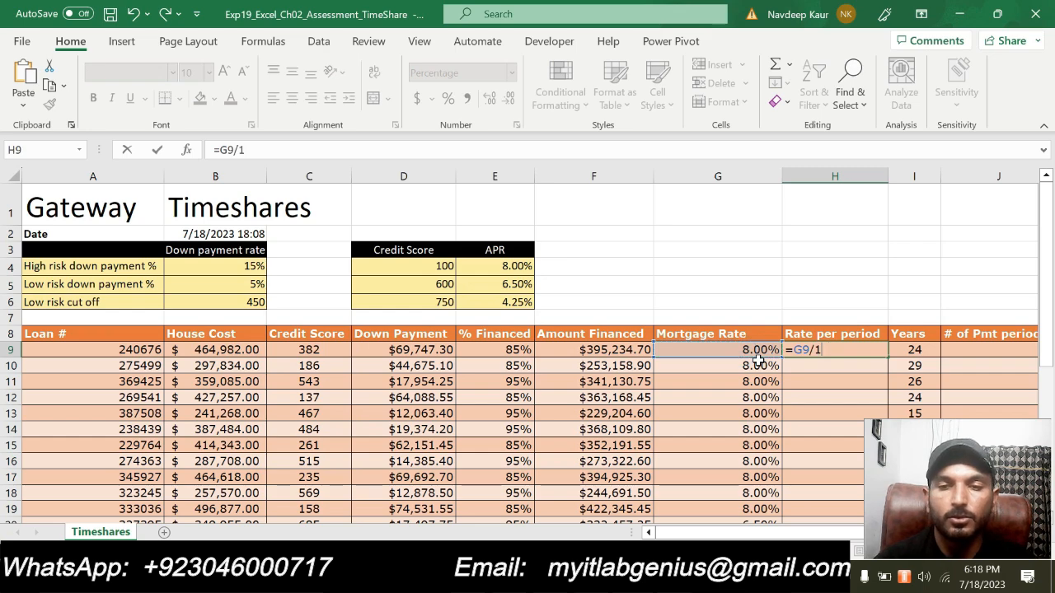
key(Return)
- Copy the H9 formula down the Rate per period column using Fill Without Formatting
scroll(857, 281, down, 2)
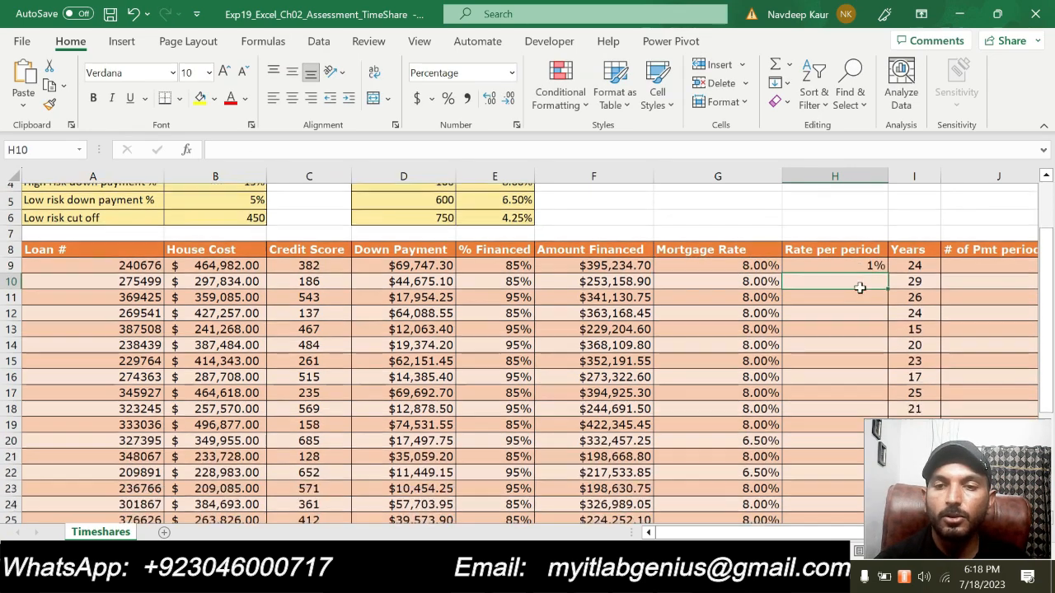
click(872, 254)
double_click(889, 262)
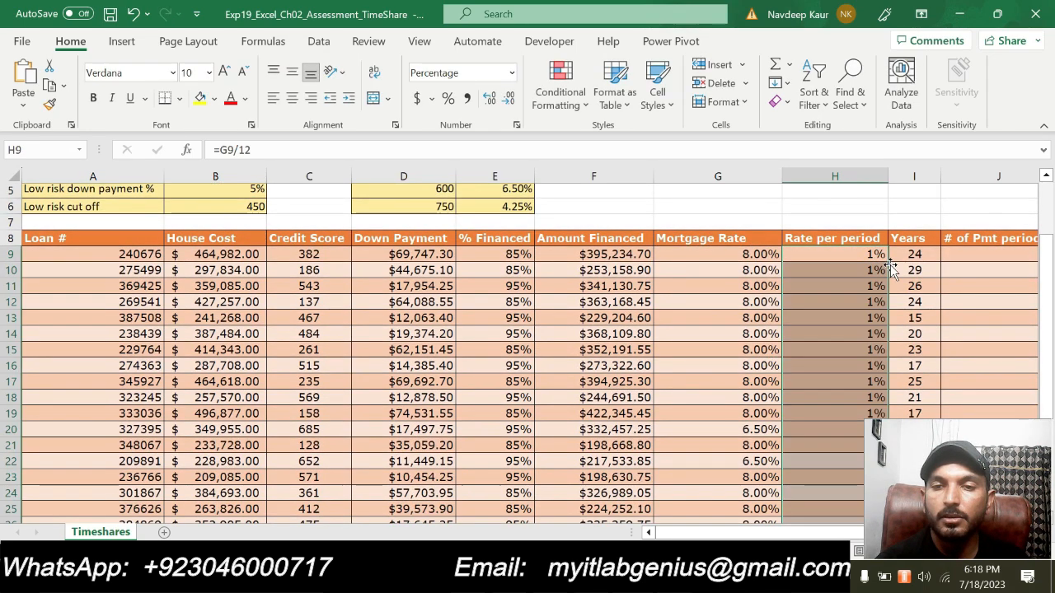
scroll(889, 261, down, 7)
click(901, 261)
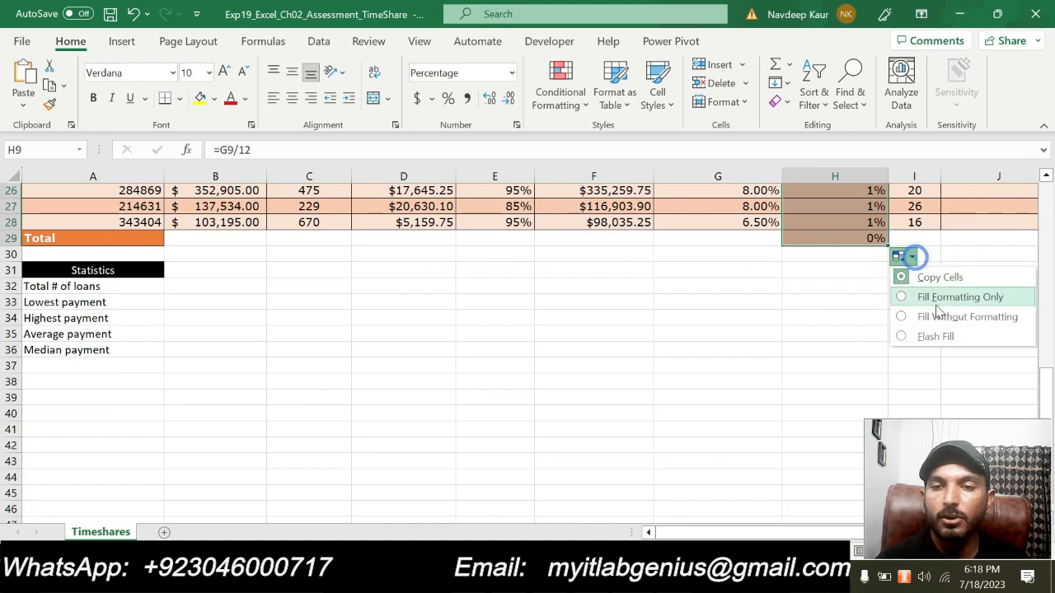
click(938, 313)
- Shrink the filled Rate per period range to end at H28, clearing H29, and deselect it
scroll(696, 357, down, 5)
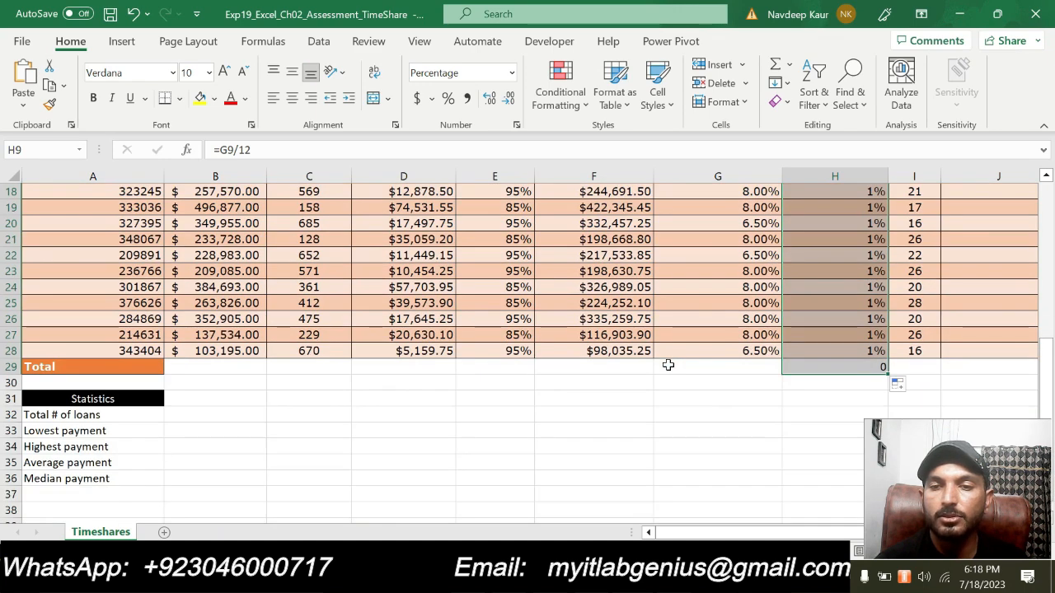
drag(887, 373, 882, 353)
scroll(679, 303, up, 6)
scroll(679, 304, down, 2)
scroll(679, 305, up, 2)
click(706, 274)
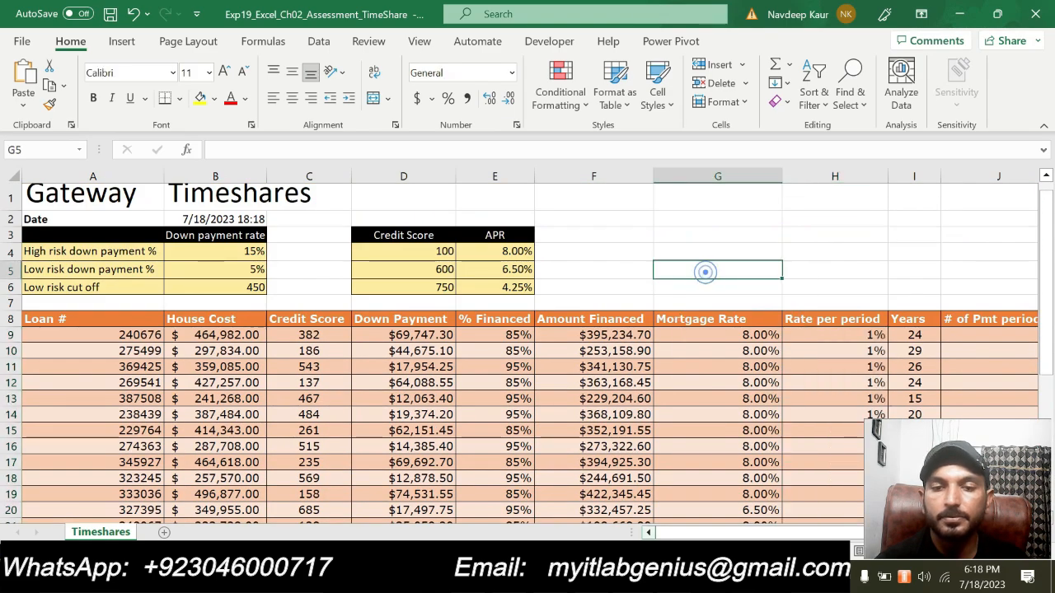
- Check the H9 formula and the filled Rate per period column against the step 8 instruction in Word
key(alt+Tab)
key(alt+Tab)
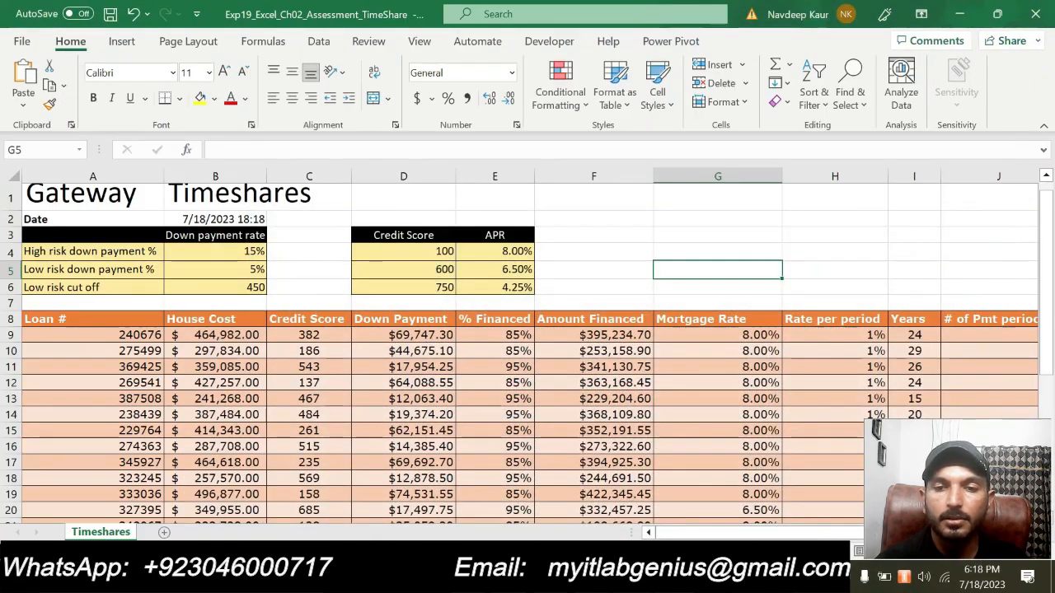
scroll(727, 484, down, 4)
scroll(796, 380, up, 4)
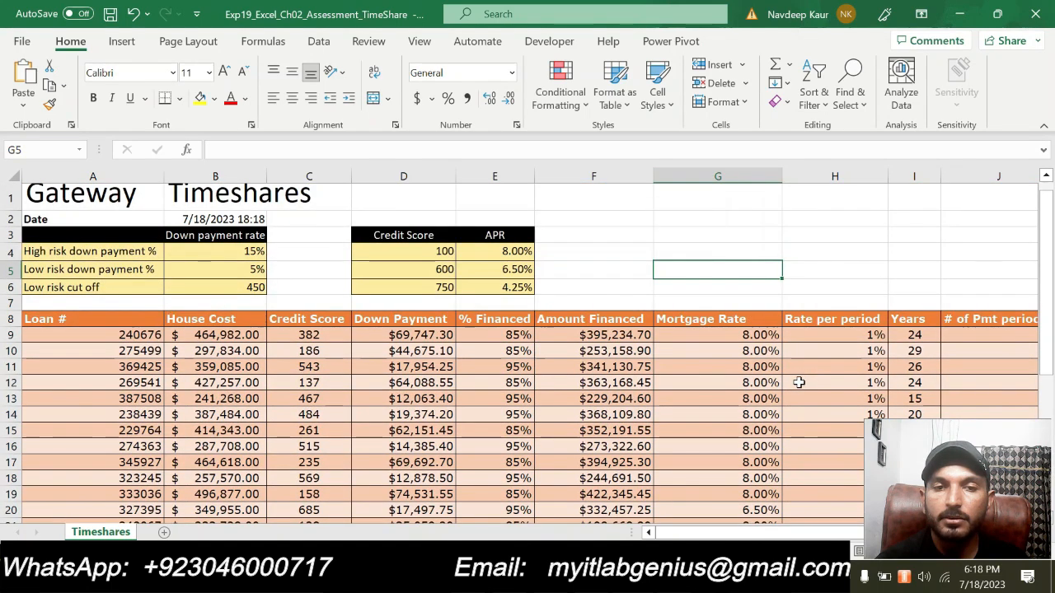
click(849, 333)
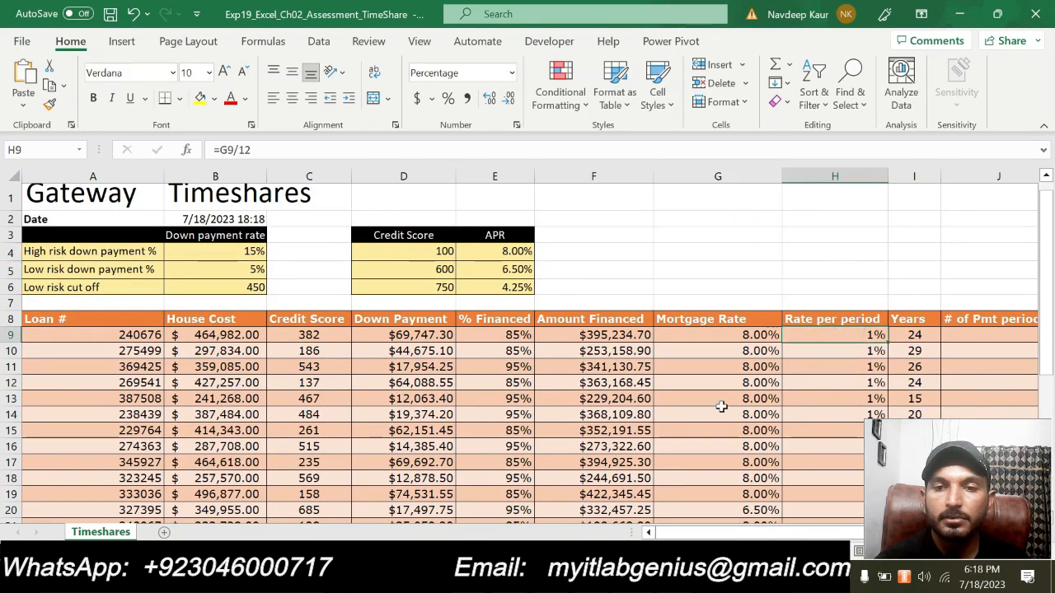
key(alt+Tab)
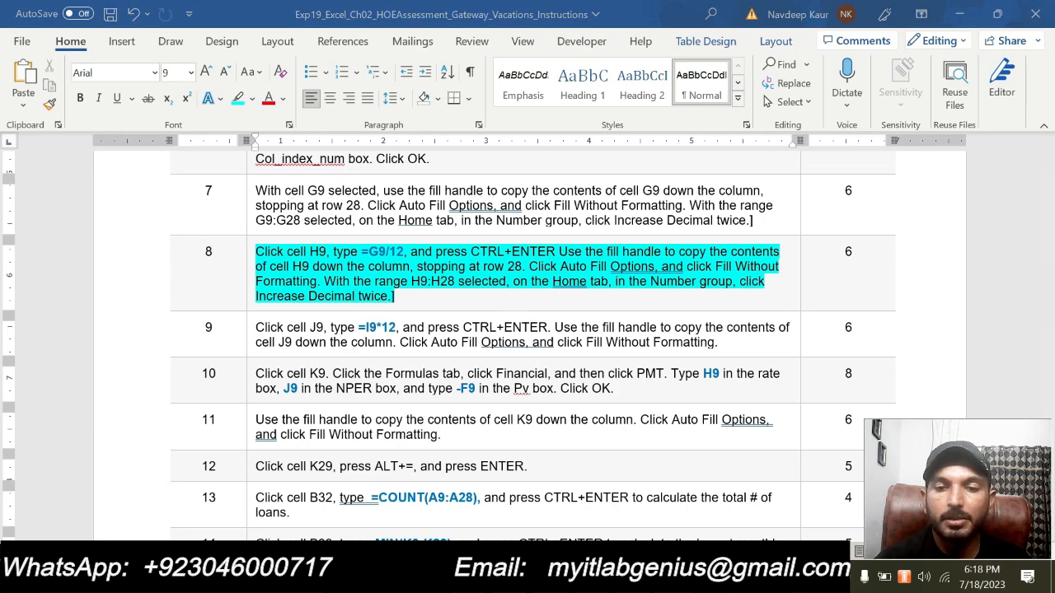
- Switch to Excel, format H9:H28 as a percentage with 2 decimal places, check the column and deselect it
key(alt+Tab)
scroll(849, 223, down, 3)
scroll(844, 236, up, 2)
drag(834, 292, 793, 474)
scroll(792, 473, up, 3)
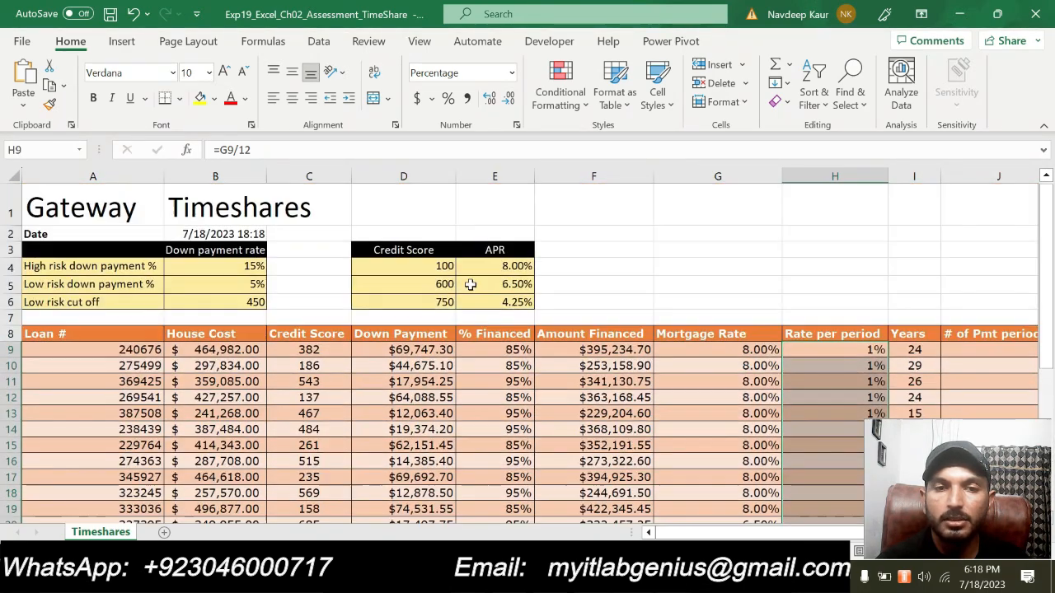
click(516, 125)
click(478, 115)
click(478, 114)
click(546, 405)
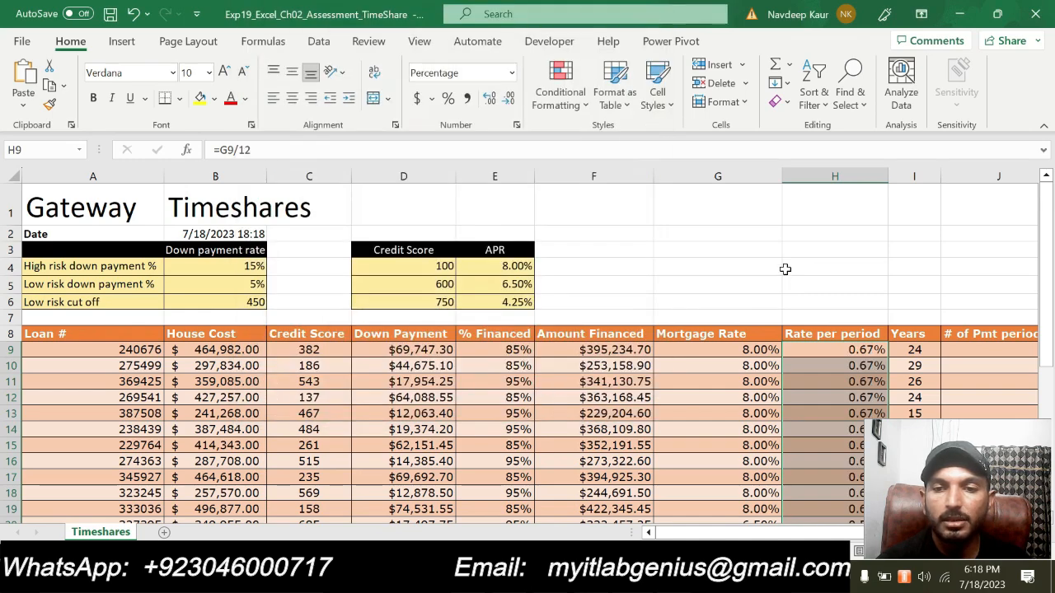
click(785, 269)
scroll(641, 428, down, 6)
scroll(640, 430, up, 3)
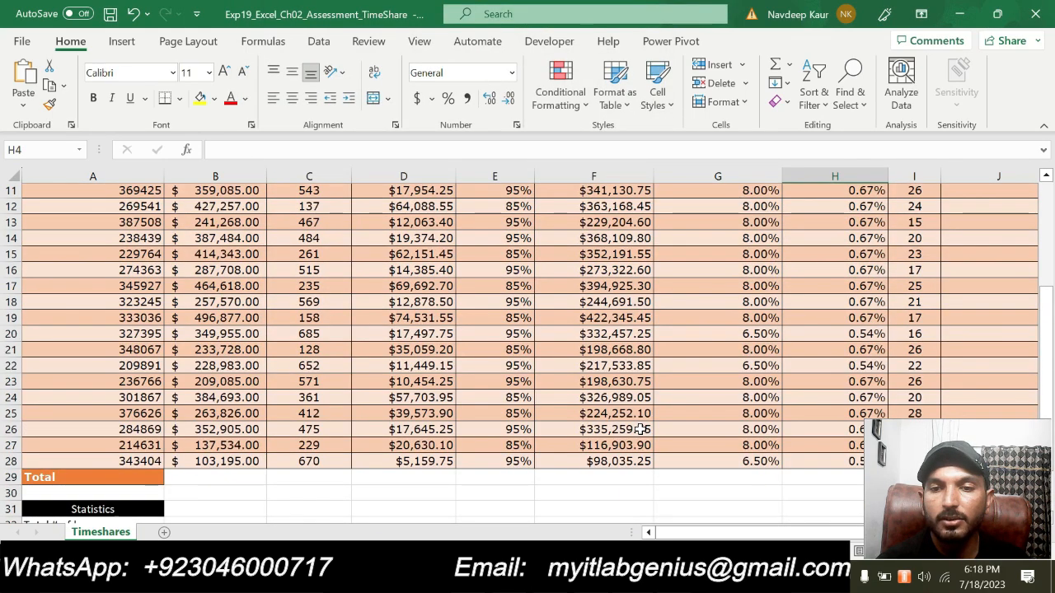
scroll(640, 428, up, 2)
click(602, 397)
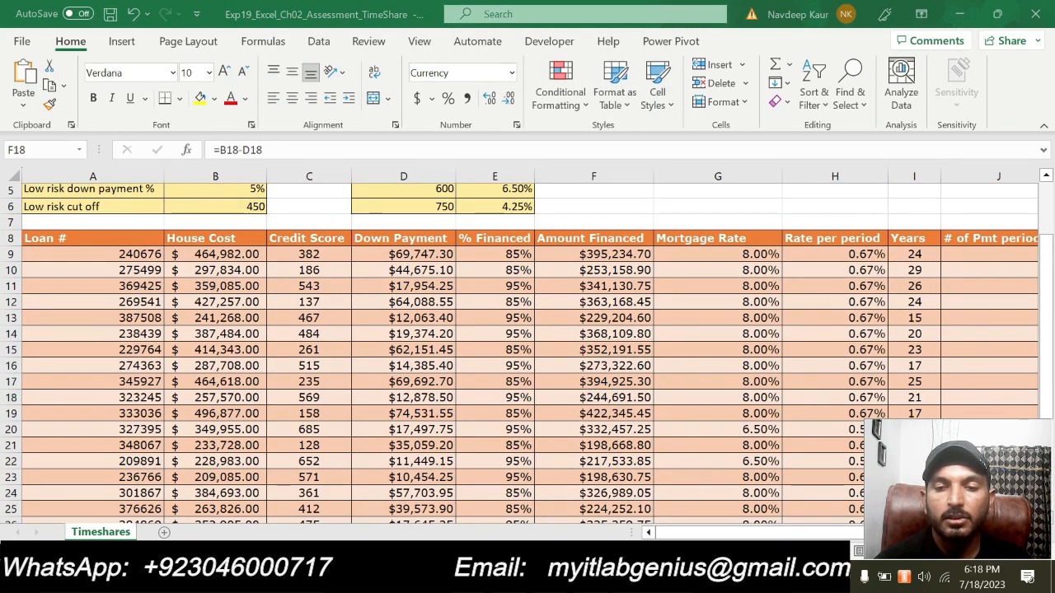
- Switch to Word, clear the highlight from the step 8 instruction and highlight the step 9 instruction in turquoise
key(alt+Tab)
drag(396, 297, 255, 251)
click(326, 227)
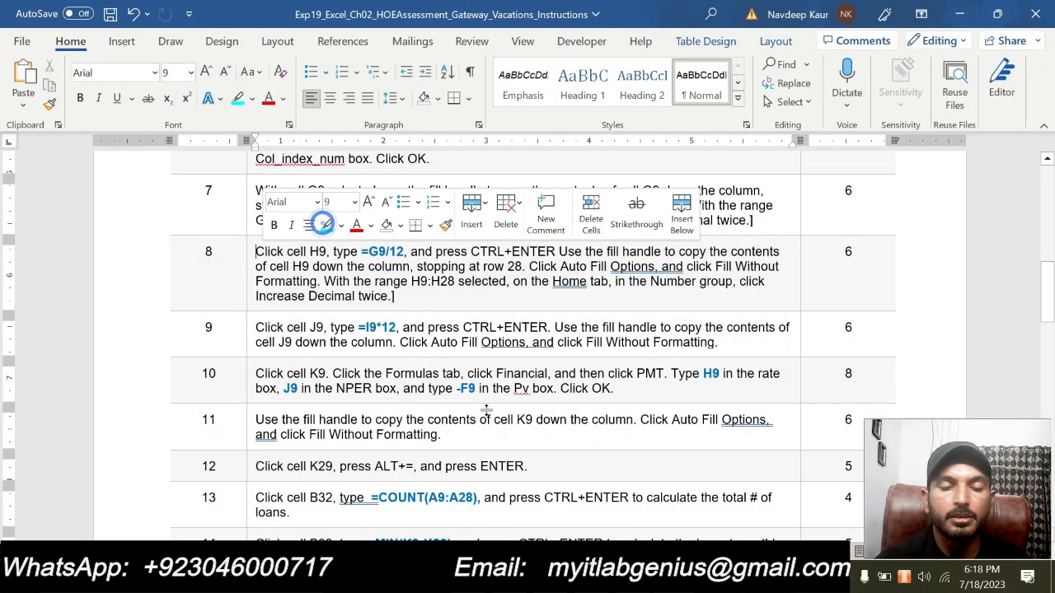
drag(719, 342, 257, 328)
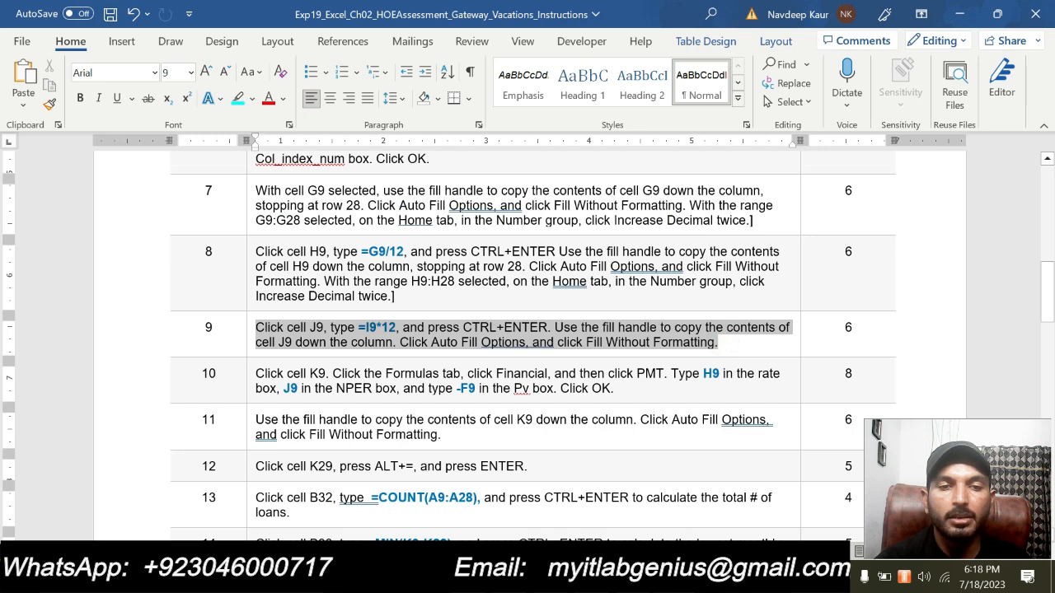
click(331, 303)
click(387, 342)
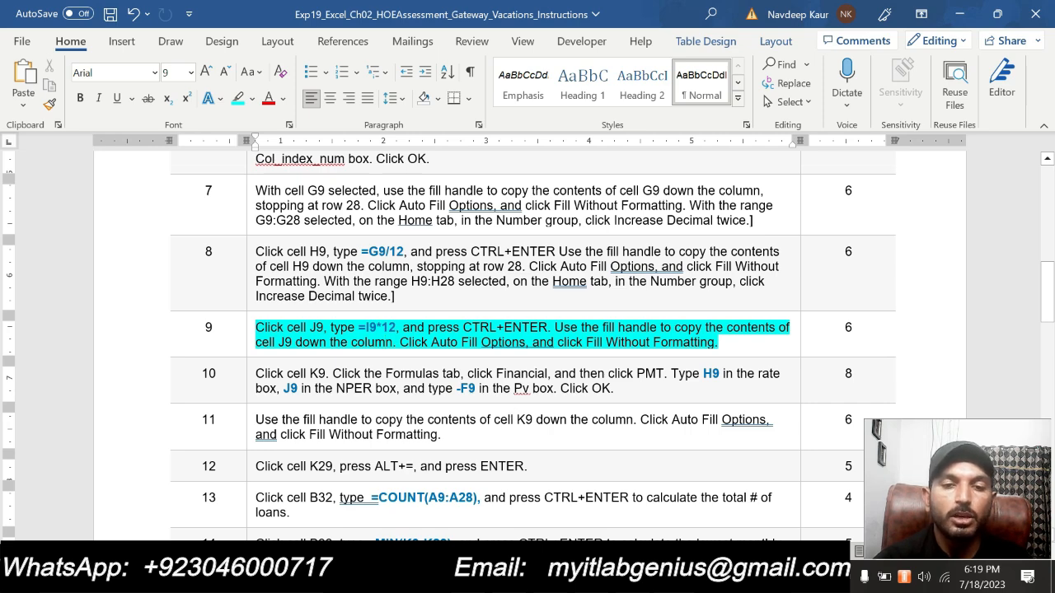
- Switch to Excel and enter the formula =I9*12 in J9 of the # of Pmt periods column
key(alt+Tab)
drag(730, 530, 774, 530)
click(871, 248)
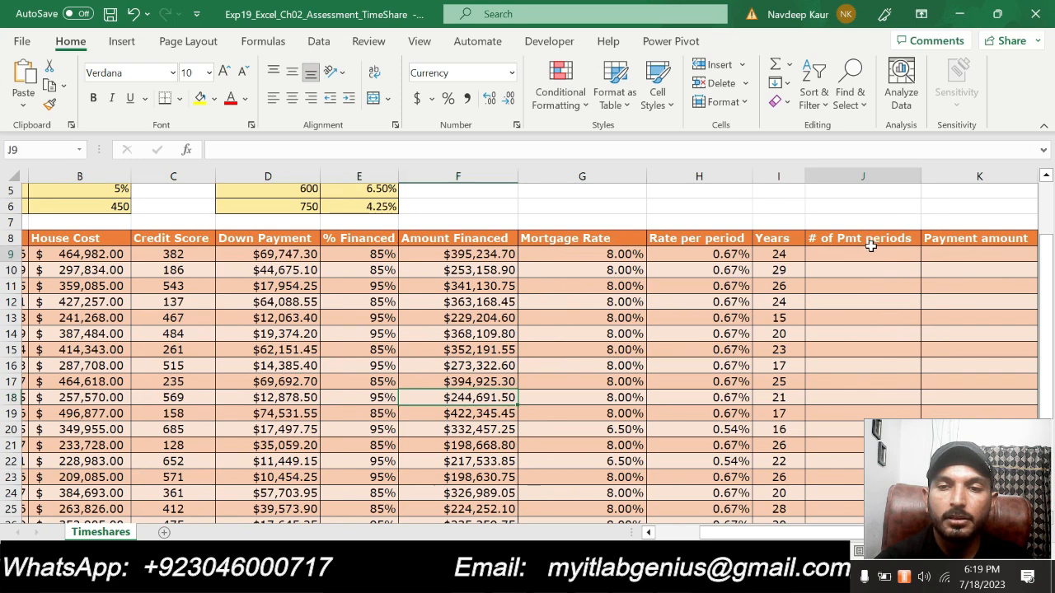
text(=)
click(781, 253)
text(*)
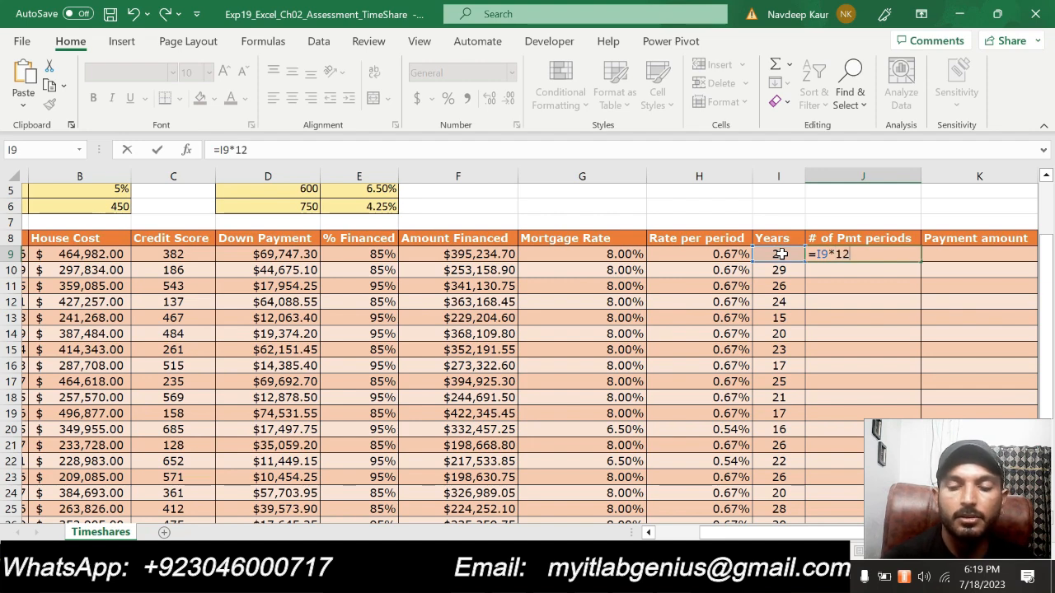
key(Return)
- Copy the J9 formula down the # of Pmt periods column using Fill Without Formatting
click(903, 254)
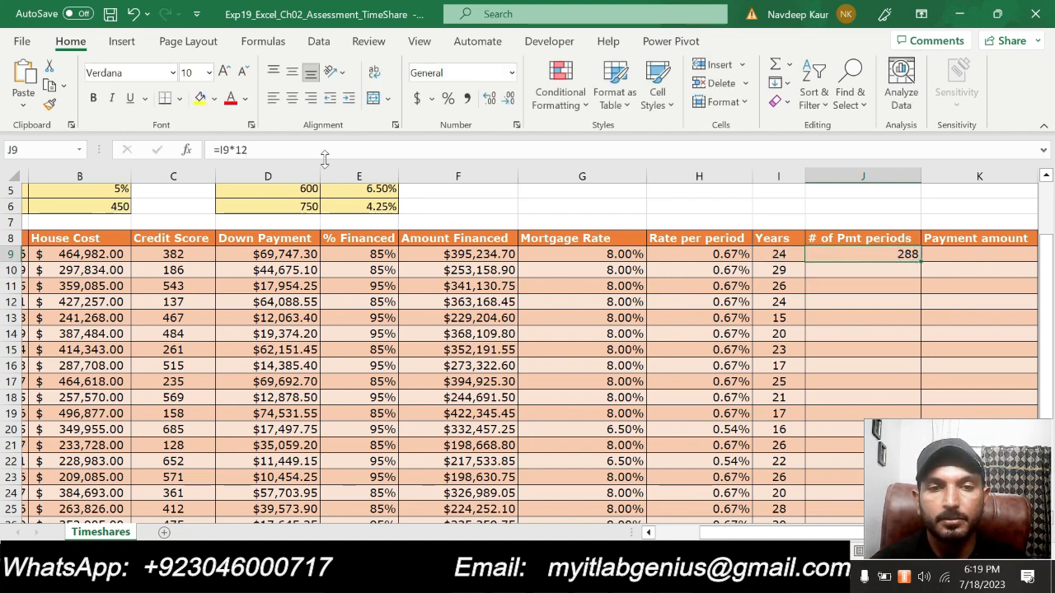
drag(921, 261, 843, 478)
scroll(1026, 281, down, 5)
click(943, 257)
click(952, 318)
scroll(945, 313, up, 8)
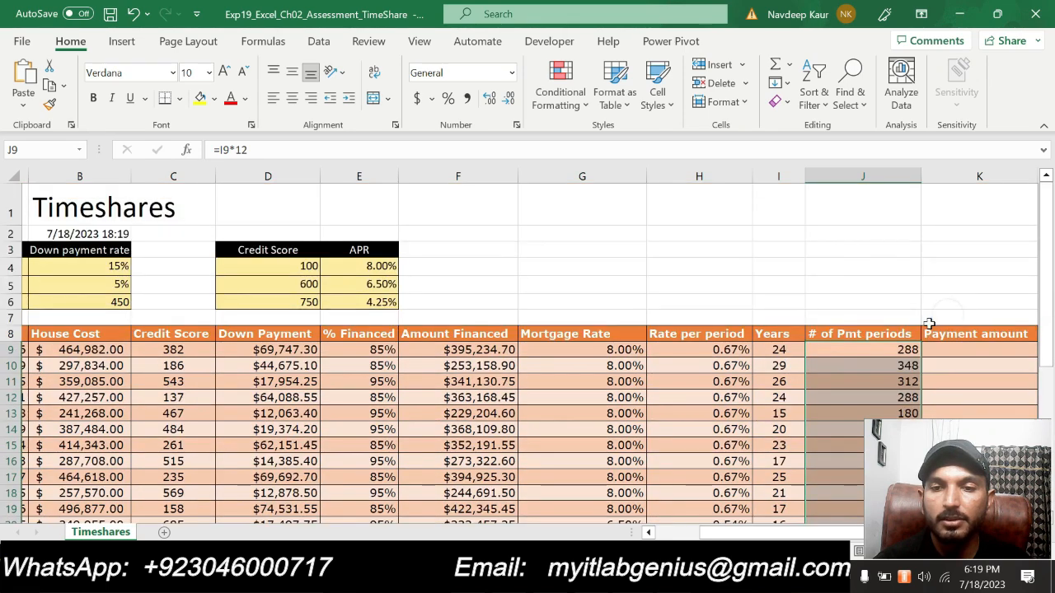
- Switch to Word and clear the highlight from the step 9 instruction
key(alt+Tab)
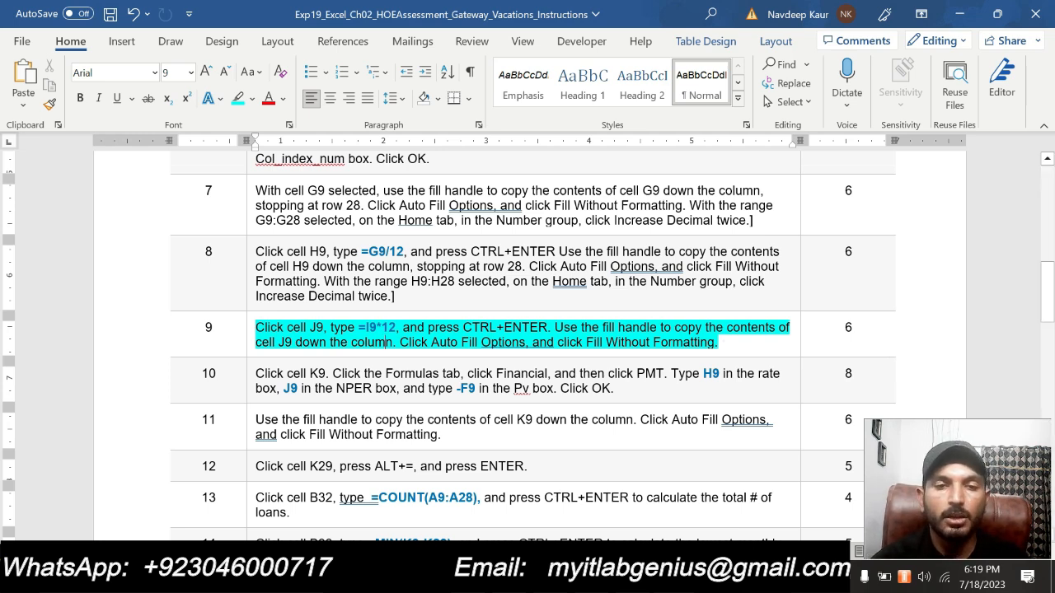
drag(719, 343, 272, 345)
click(330, 307)
- Look through the completed and remaining instructions in the Word steps table
scroll(448, 412, down, 6)
scroll(528, 346, down, 3)
scroll(527, 346, up, 6)
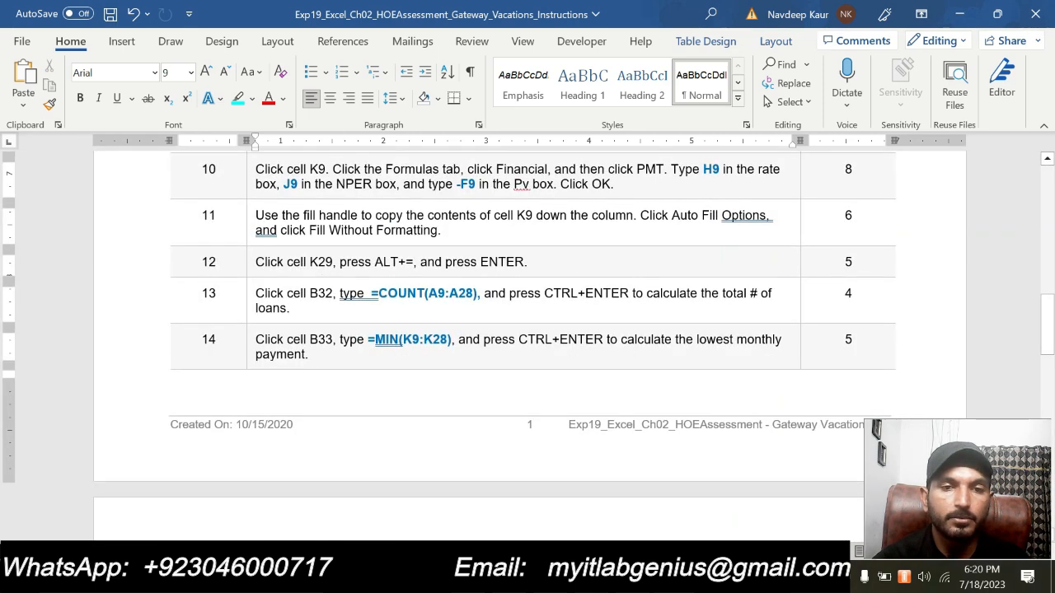
scroll(528, 346, up, 1)
scroll(528, 346, up, 2)
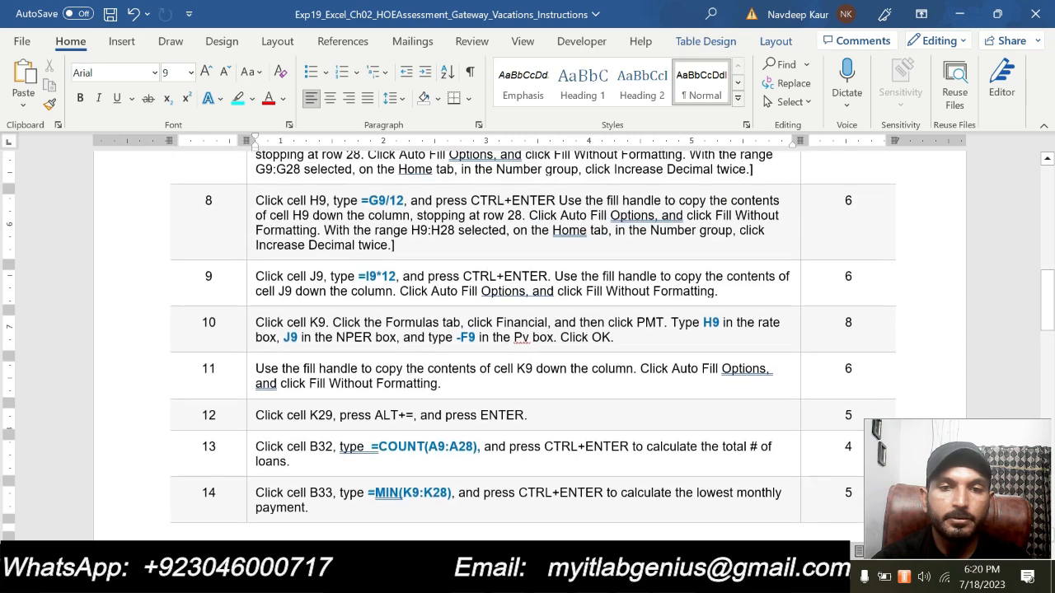
scroll(527, 347, up, 2)
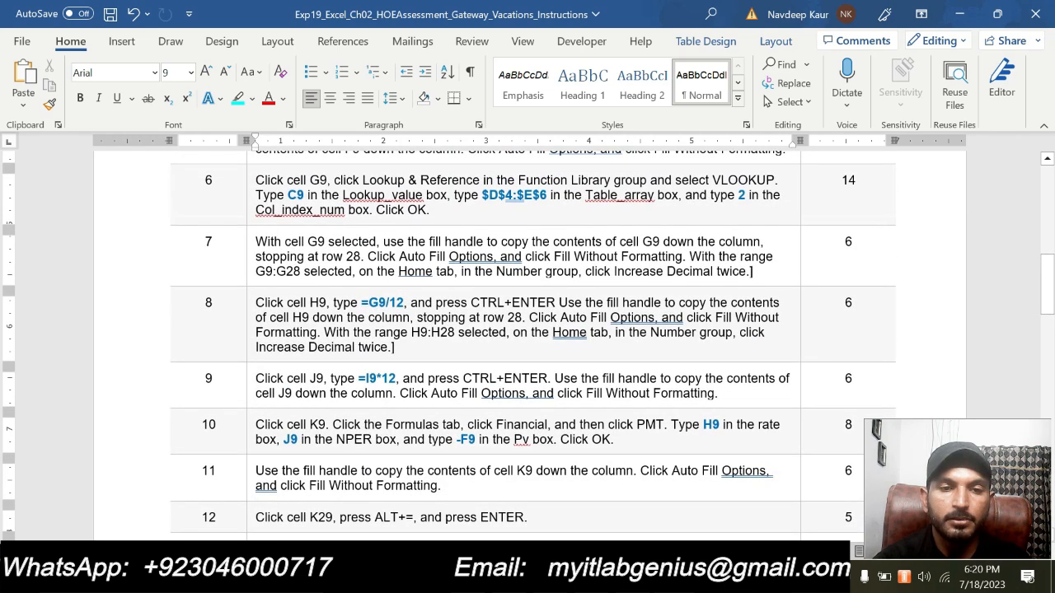
scroll(527, 346, up, 5)
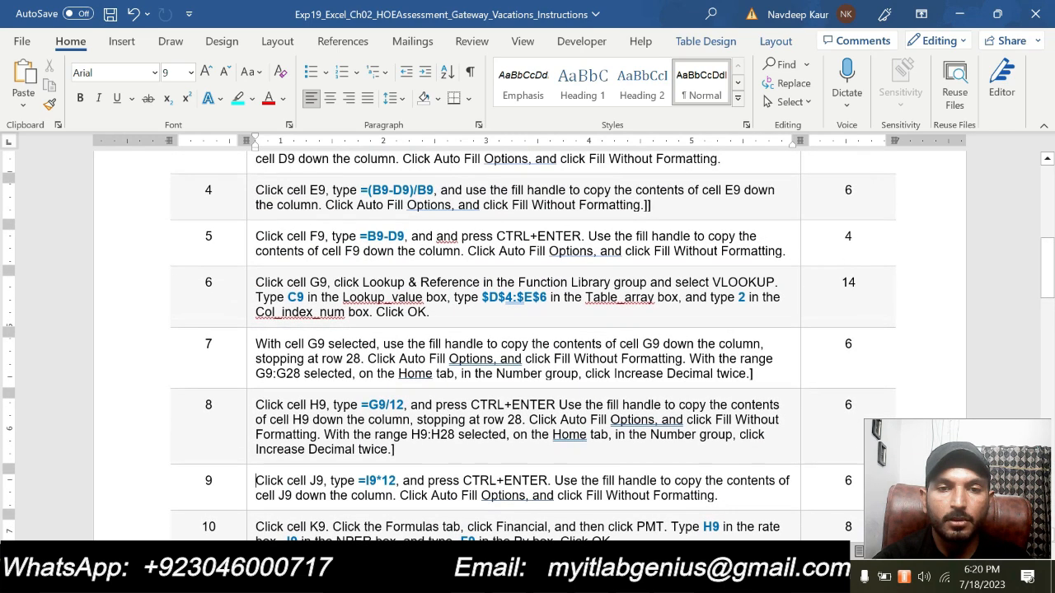
scroll(527, 346, down, 6)
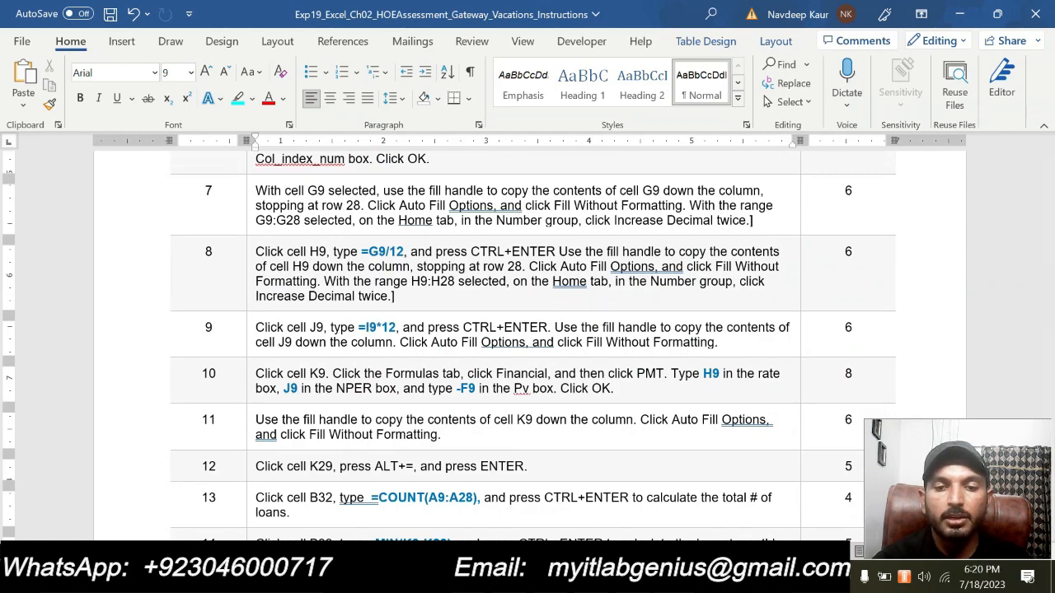
- Switch to Excel to look over the filled loan columns with F6 selected, and return to the Word instructions
key(alt+Tab)
scroll(545, 389, down, 1)
click(511, 259)
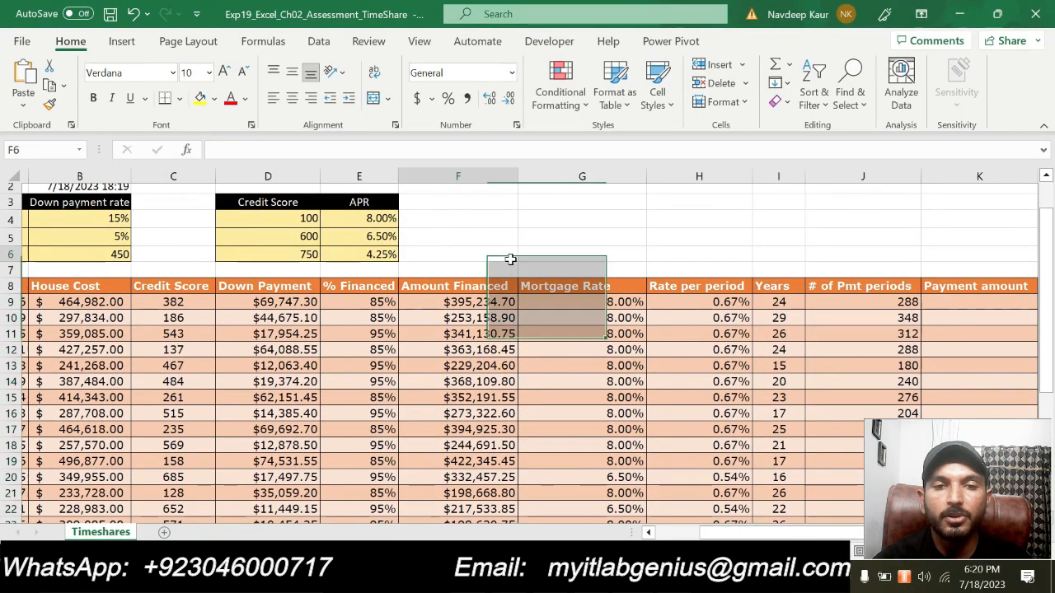
scroll(539, 318, up, 1)
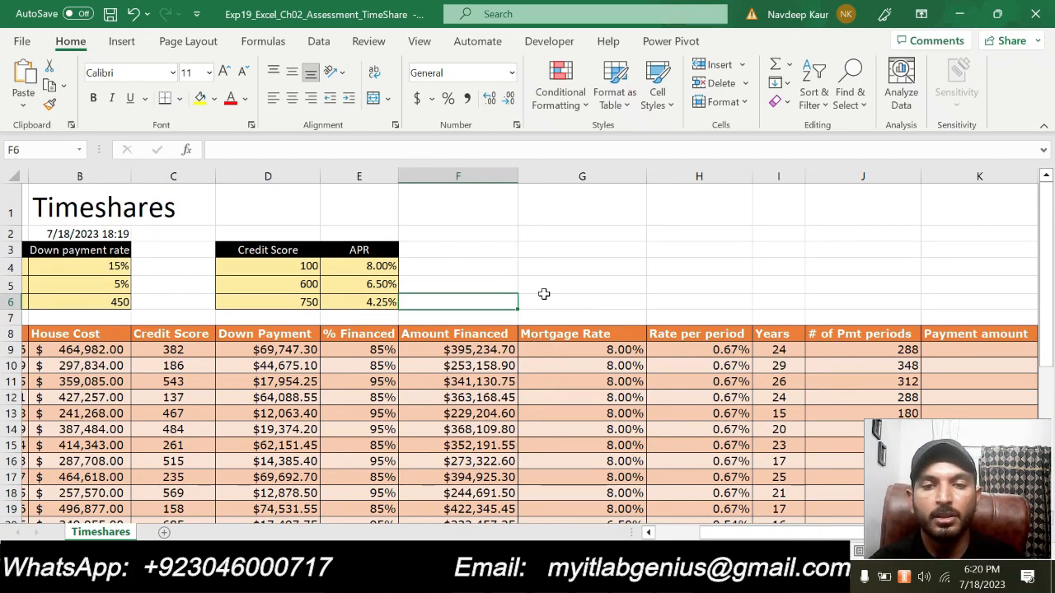
key(alt+Tab)
scroll(494, 321, down, 2)
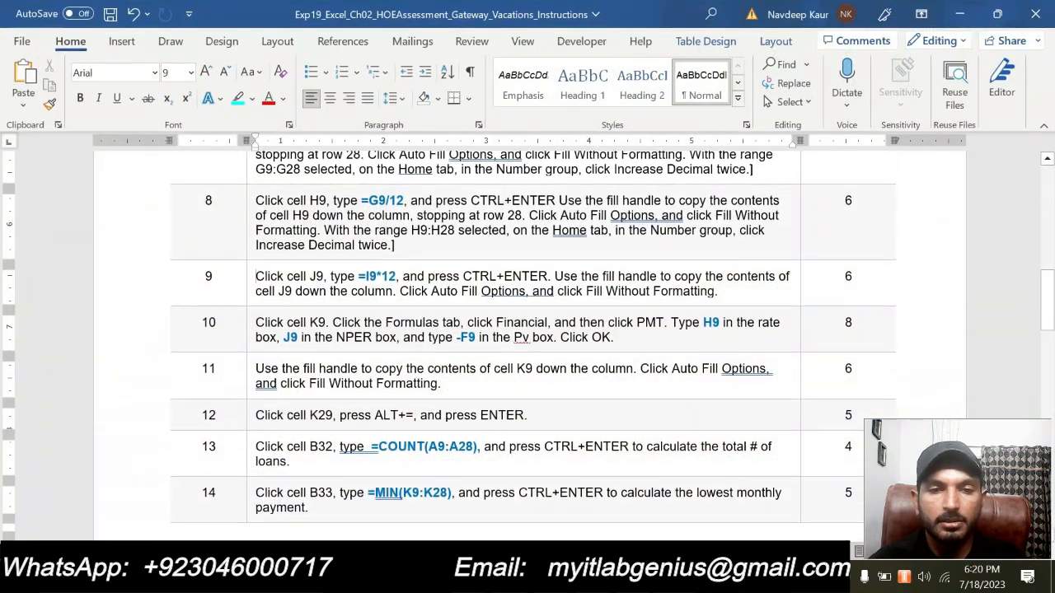
scroll(256, 276, up, 1)
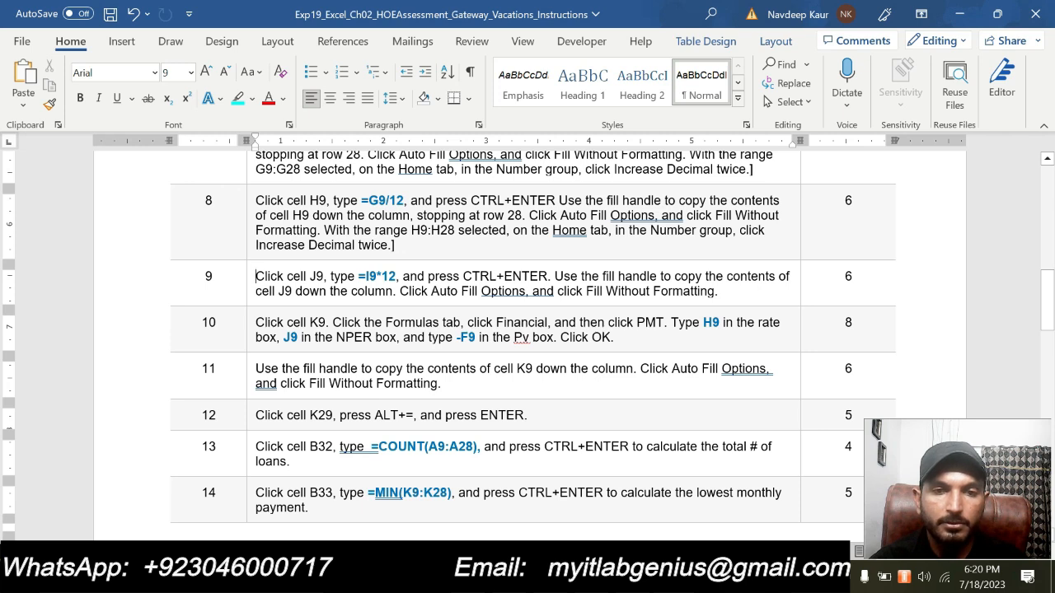
- Highlight the step 10 instruction about the PMT function in the Word steps table
scroll(256, 277, down, 2)
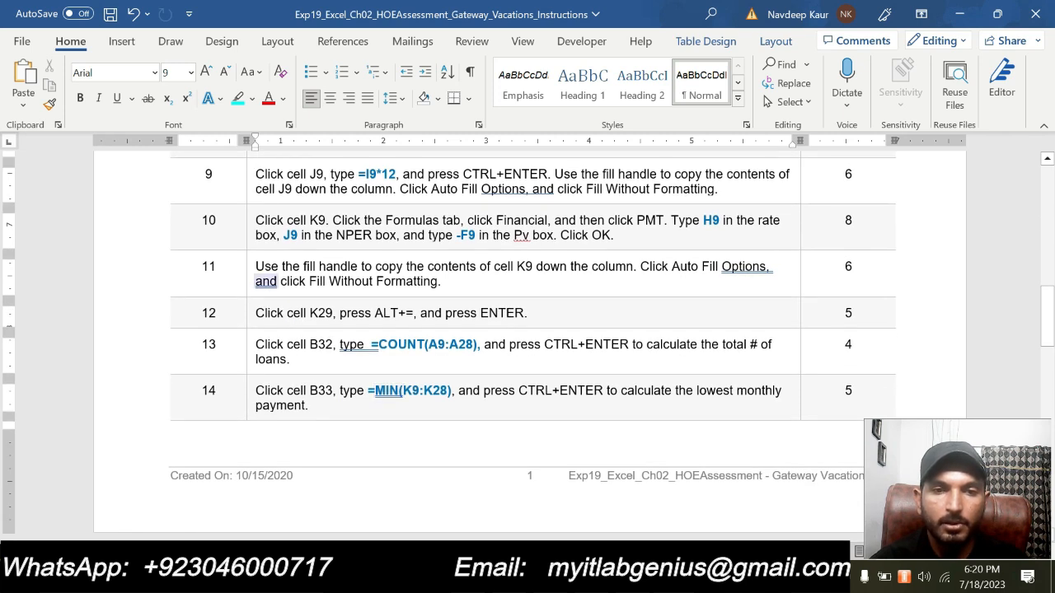
drag(633, 238, 257, 222)
click(332, 197)
click(291, 238)
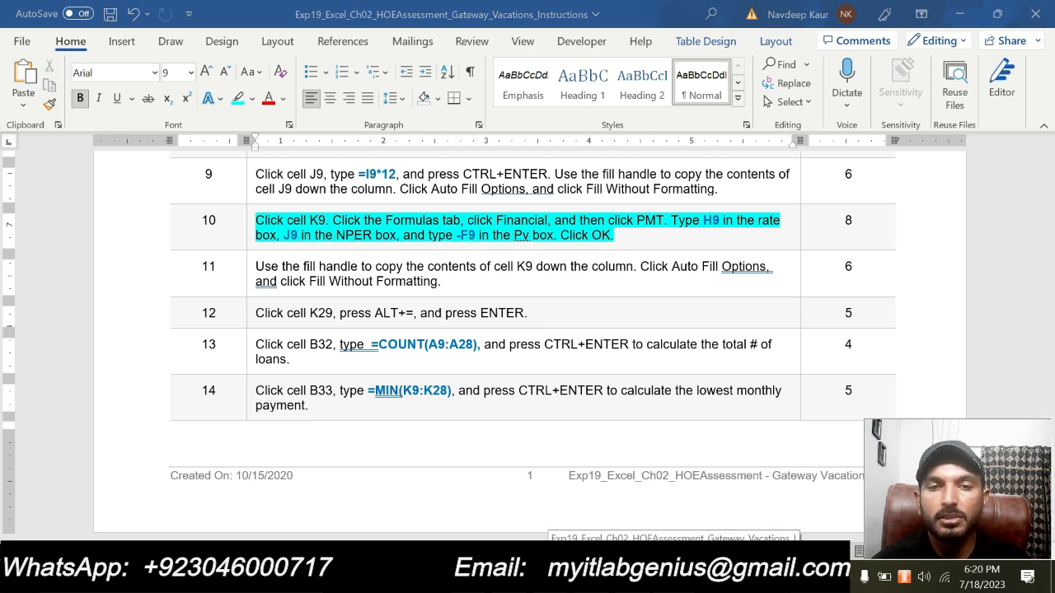
- Switch to Excel, start a PMT formula in cell K9 and open its function arguments
click(736, 576)
click(944, 349)
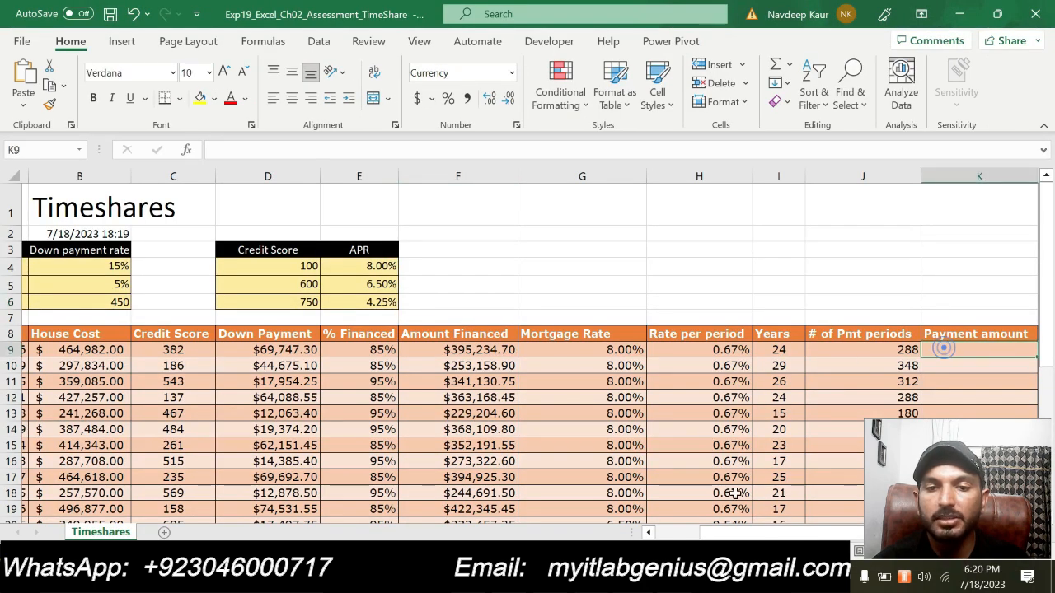
drag(742, 537, 745, 534)
click(734, 576)
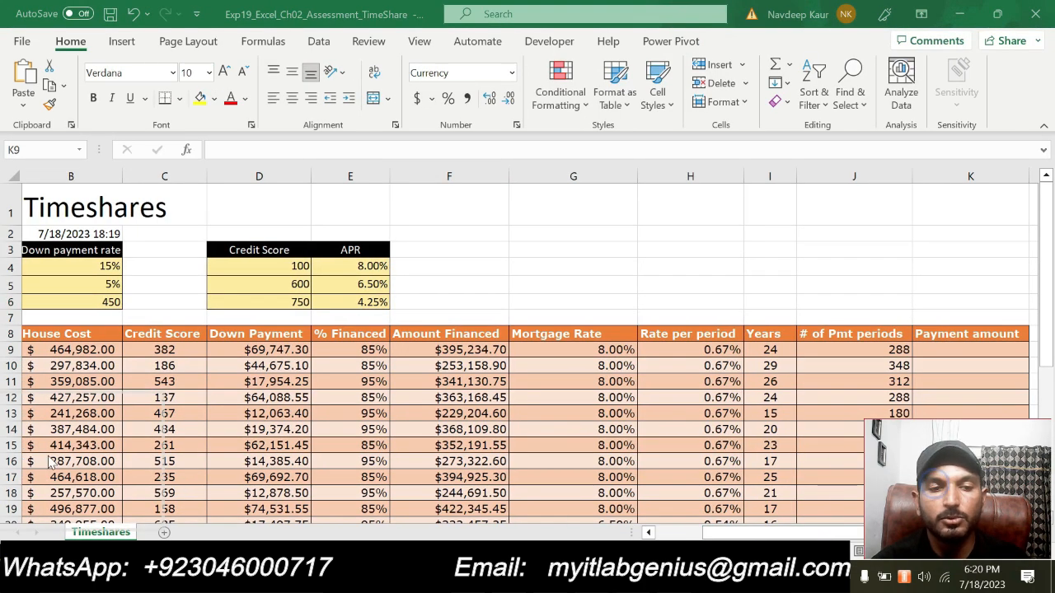
click(942, 351)
text(=)
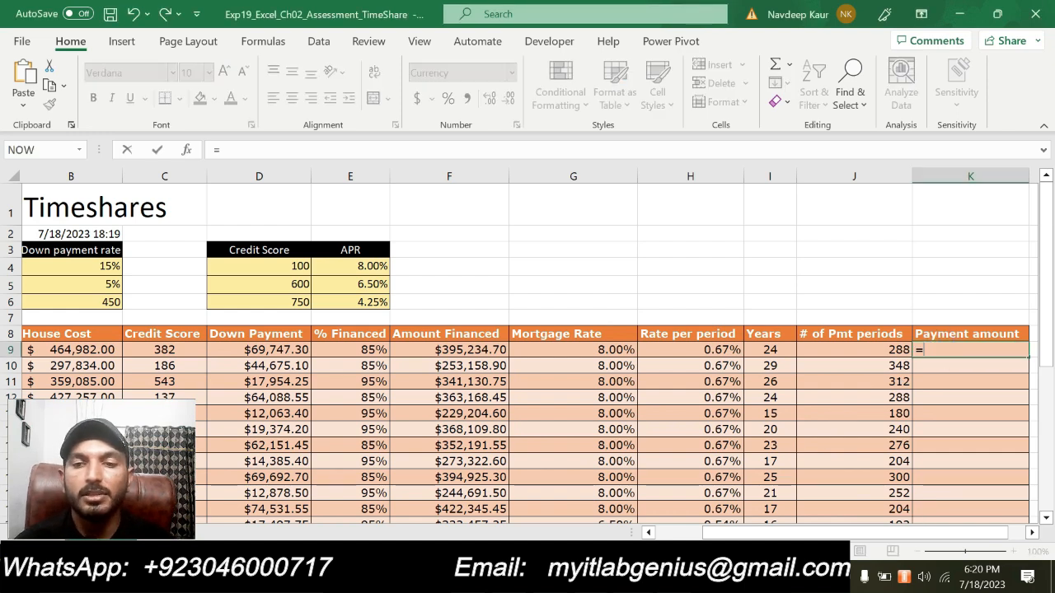
text(PM)
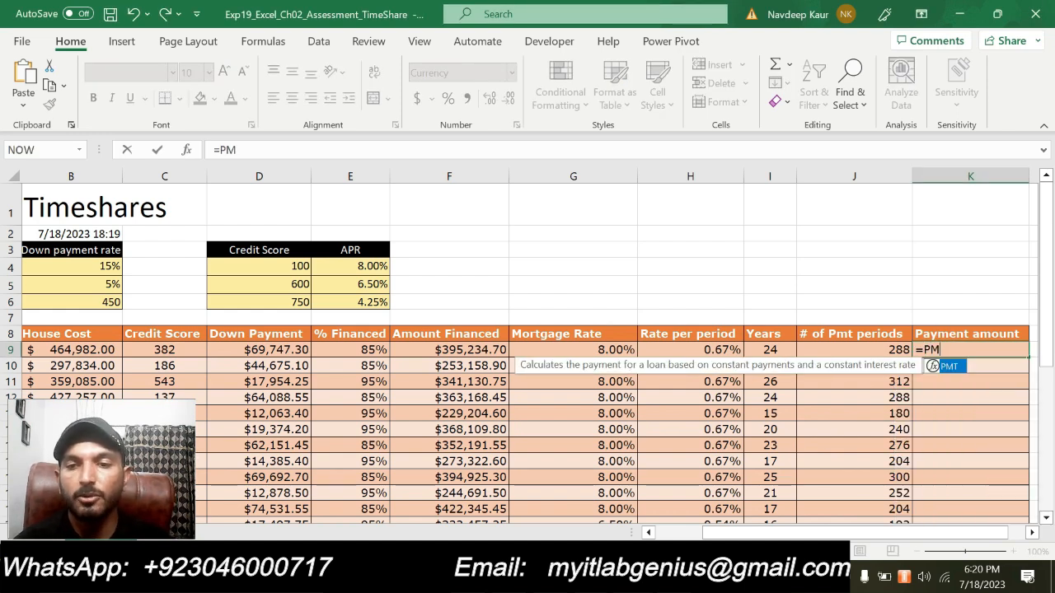
double_click(956, 368)
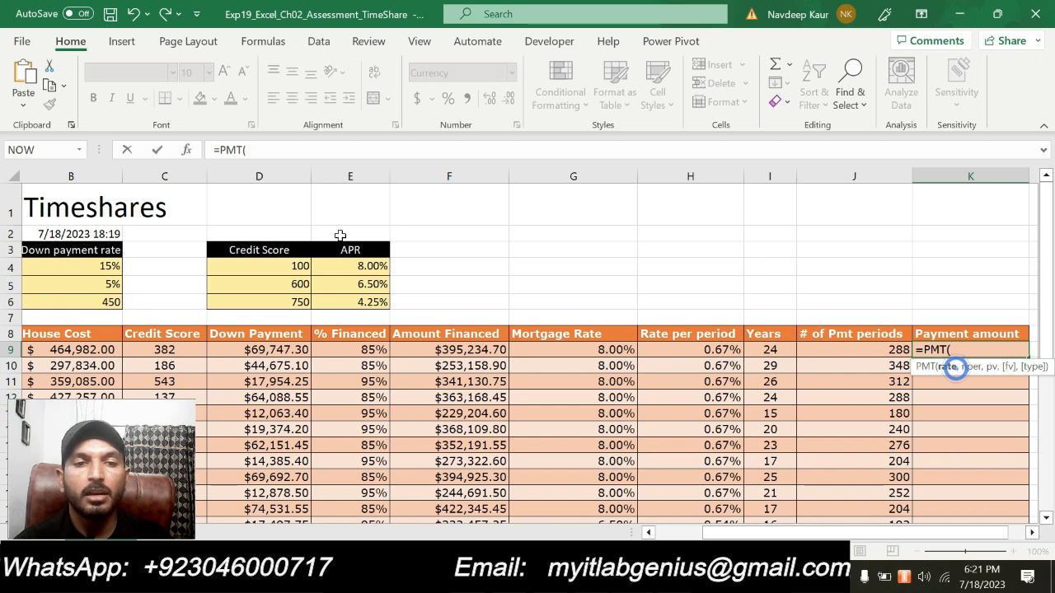
click(187, 150)
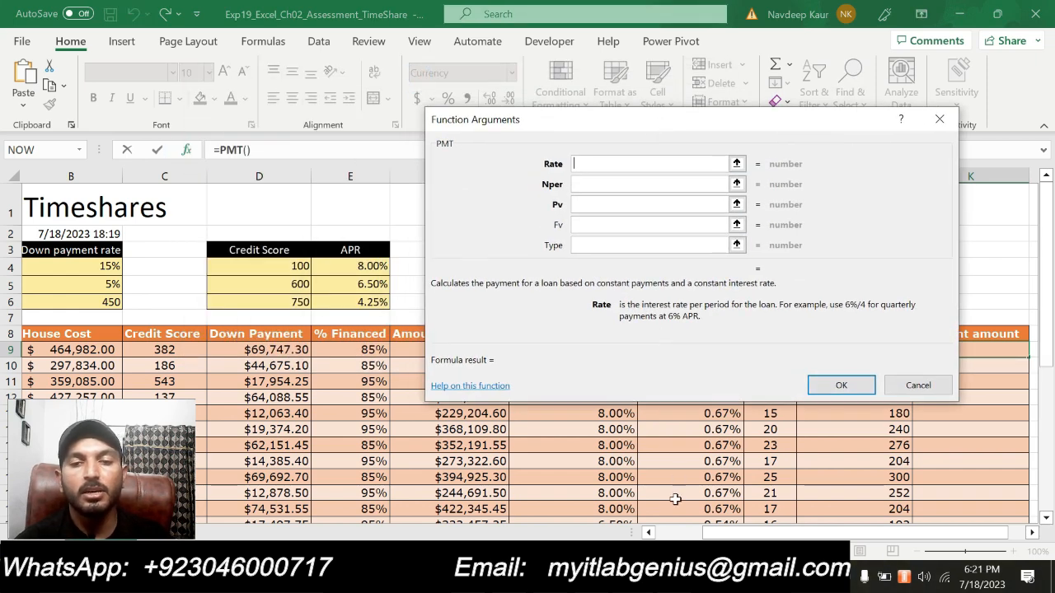
- Set the PMT Rate to H9 and Nper to J9, checking the references against the Word instructions
mouse_move(673, 577)
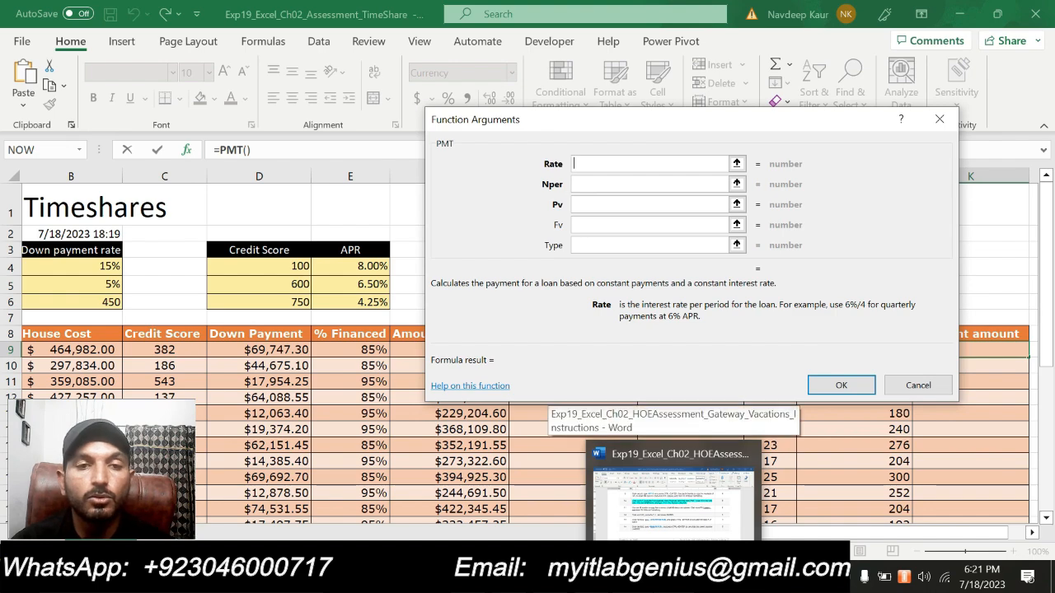
click(673, 577)
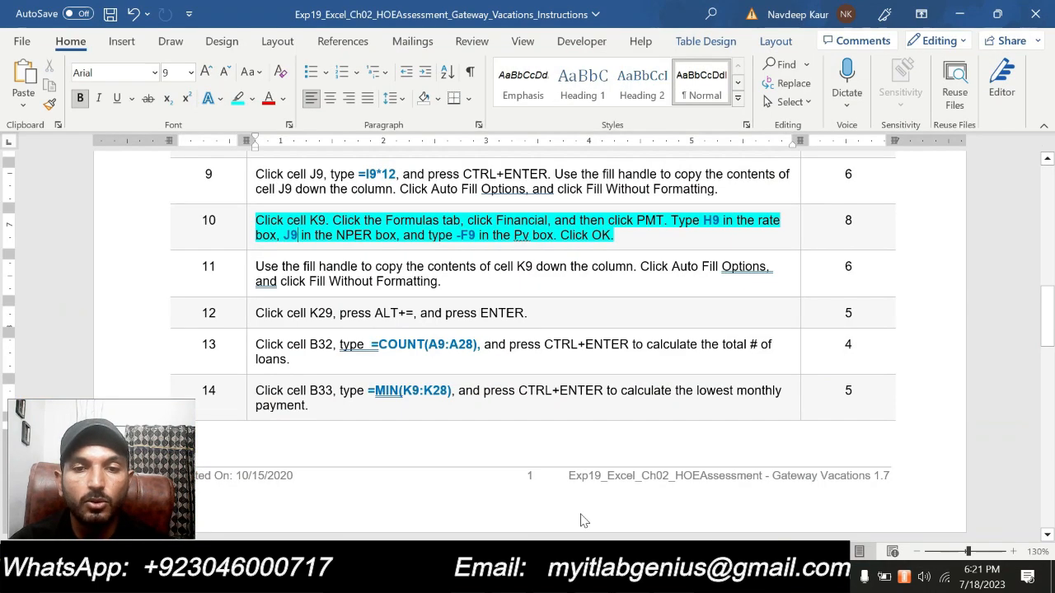
click(674, 577)
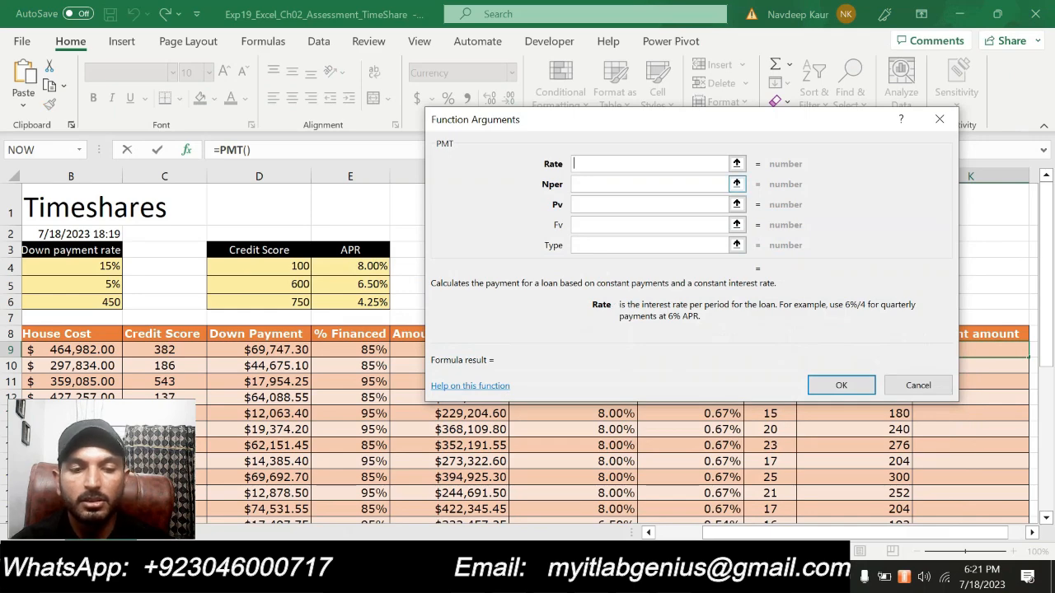
text(H9)
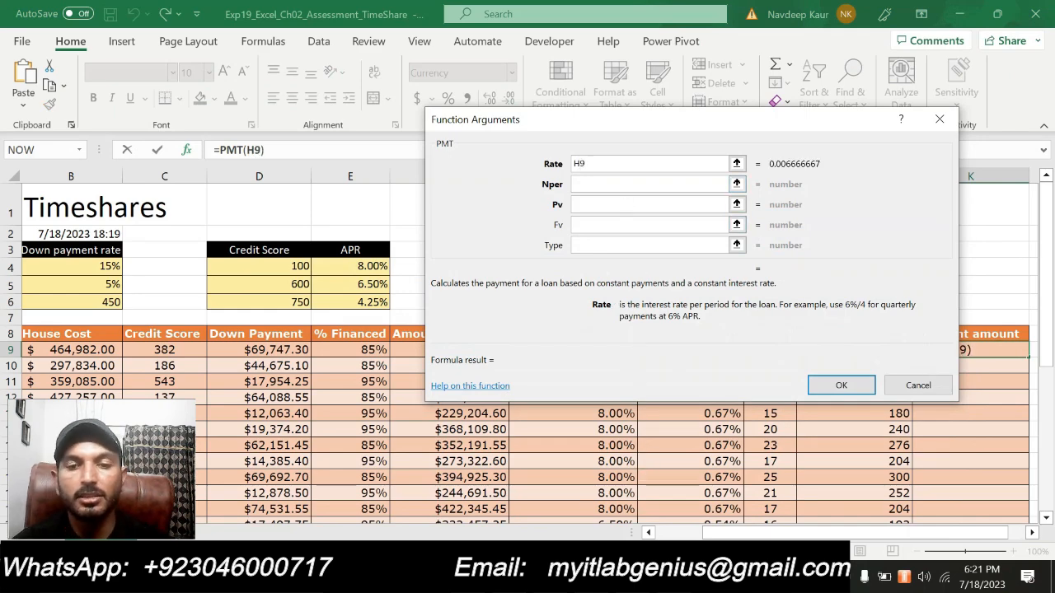
click(674, 577)
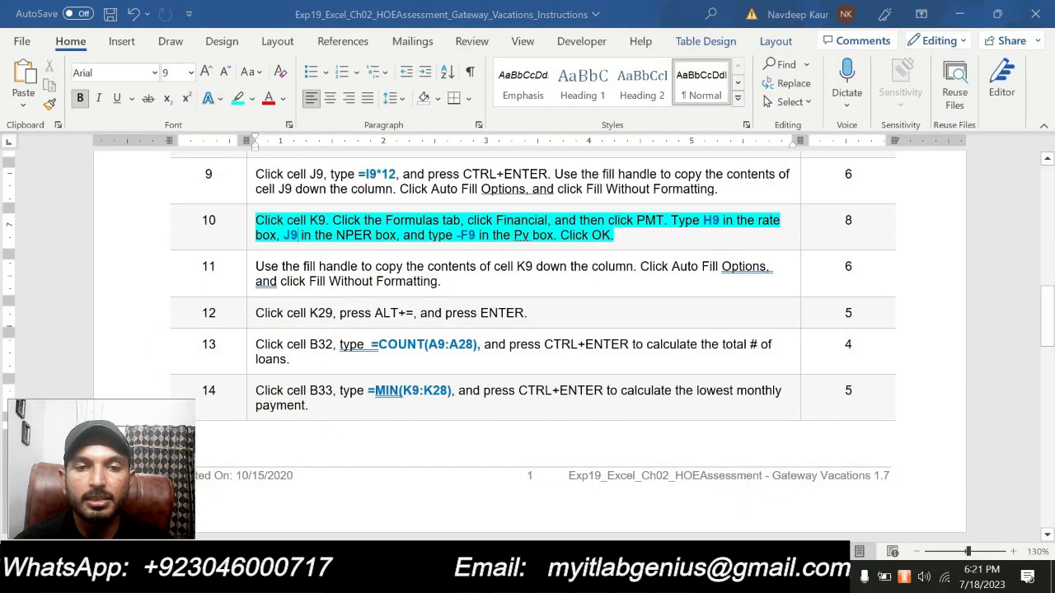
click(673, 577)
click(591, 183)
text(J0)
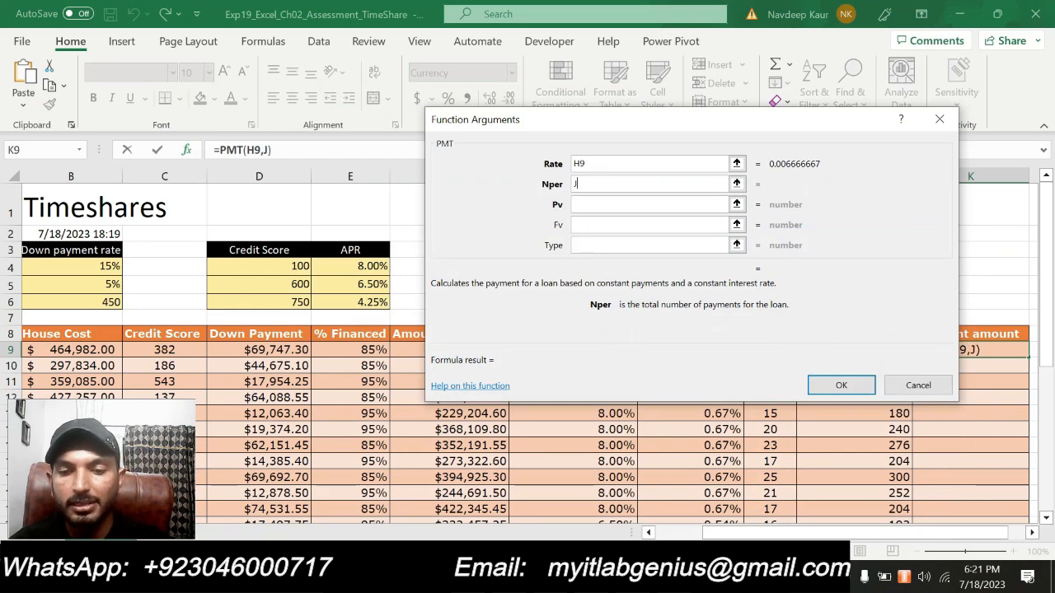
key(BackSpace)
text(9)
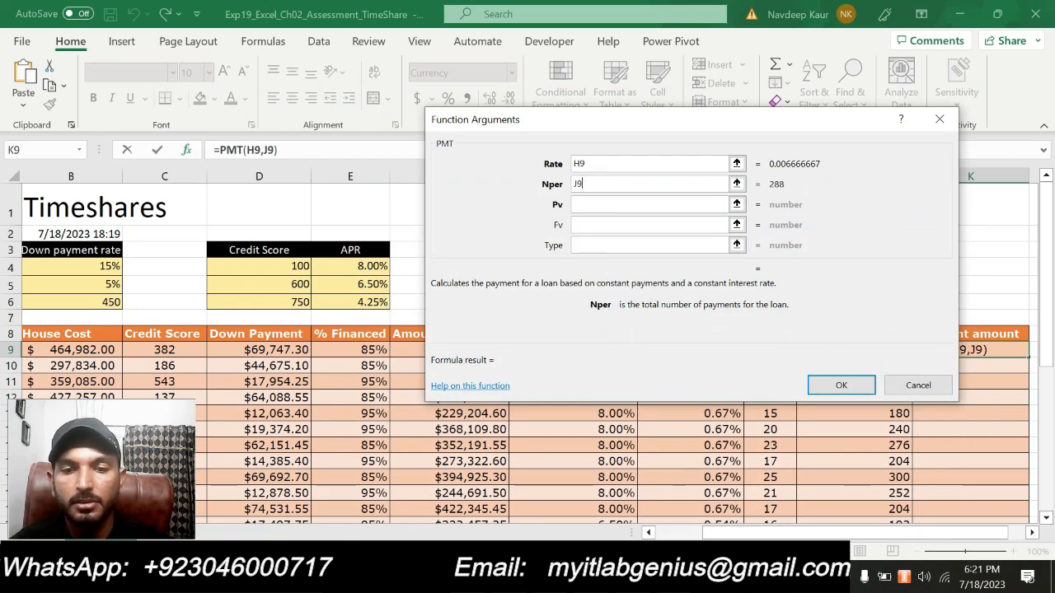
- Check the Pv reference in the Word instructions, set Pv to -F9 and complete the PMT formula in K9
click(673, 577)
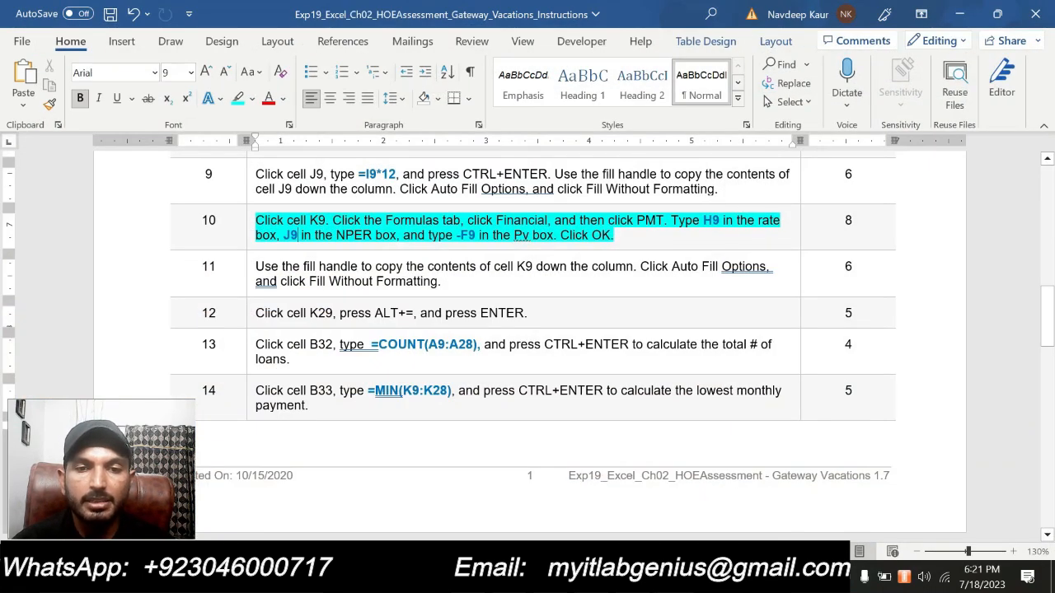
key(alt+Tab)
click(591, 204)
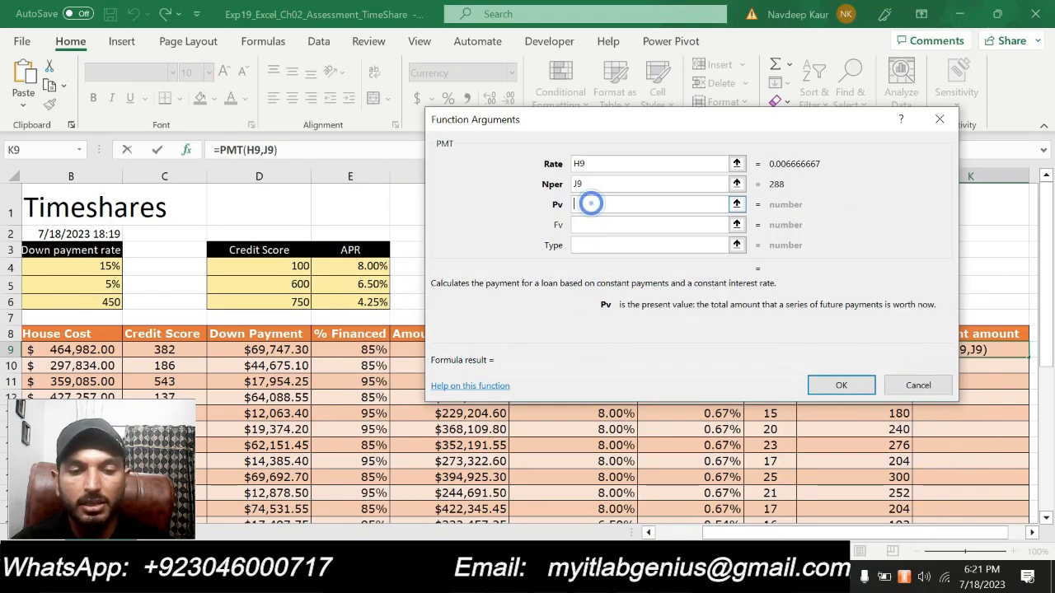
text(-F9)
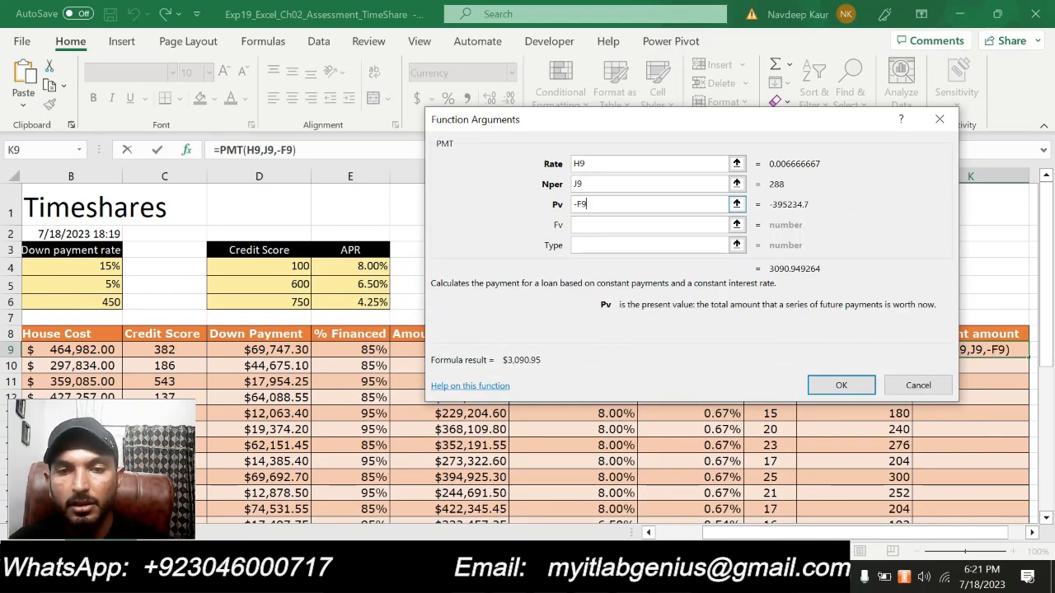
click(814, 389)
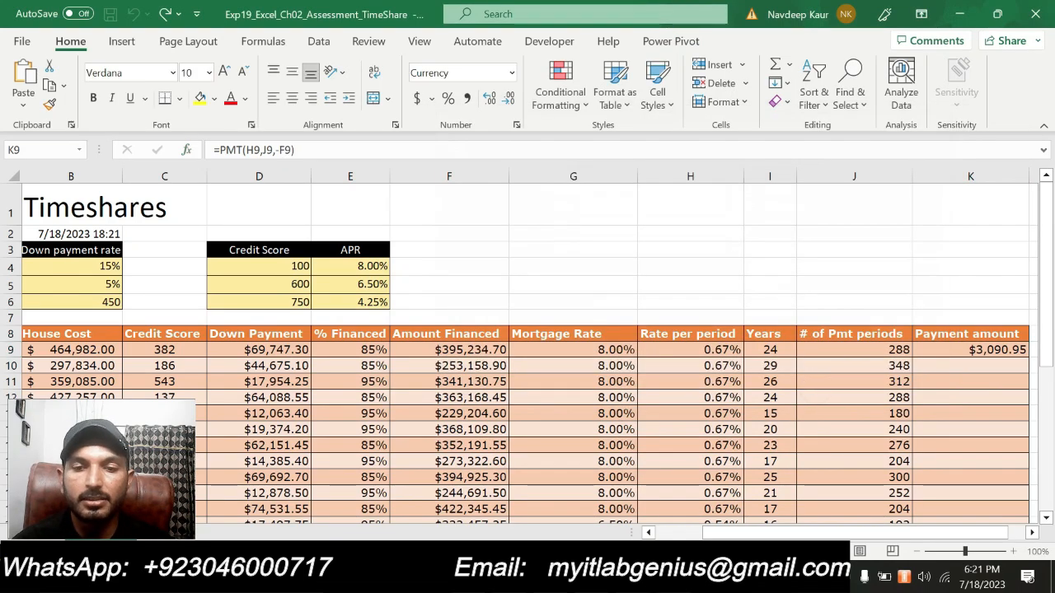
- Switch to Word, clear the highlight from the step 10 instruction and highlight step 11
key(alt+Tab)
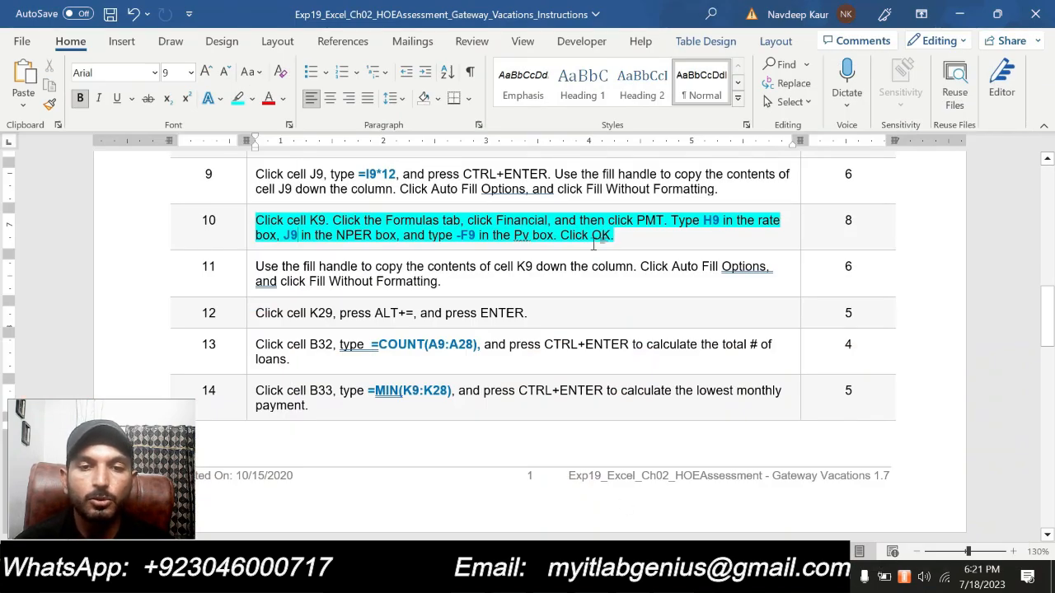
triple_click(617, 235)
click(337, 190)
triple_click(445, 280)
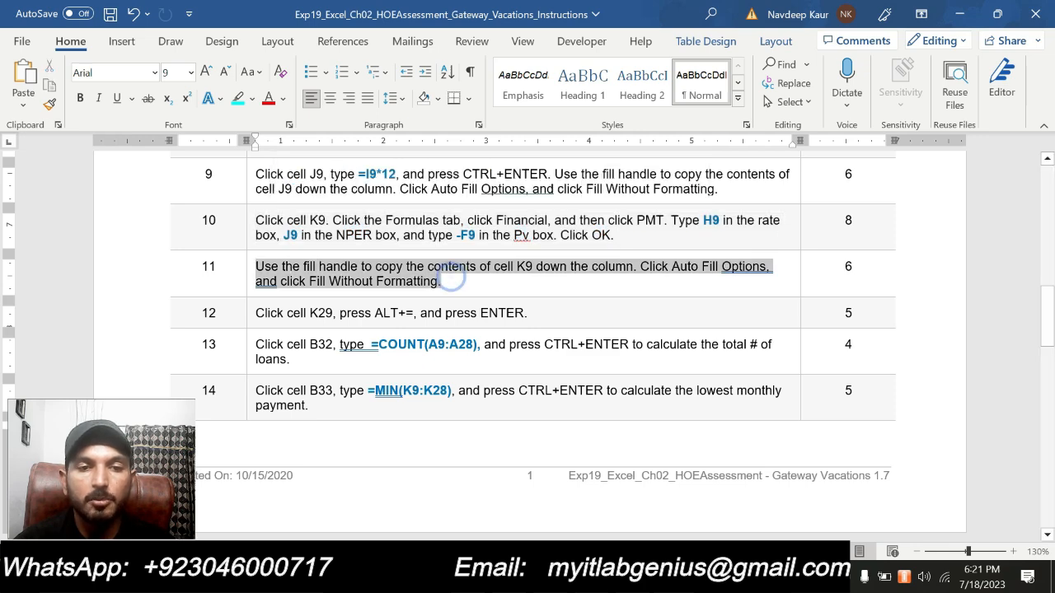
click(327, 233)
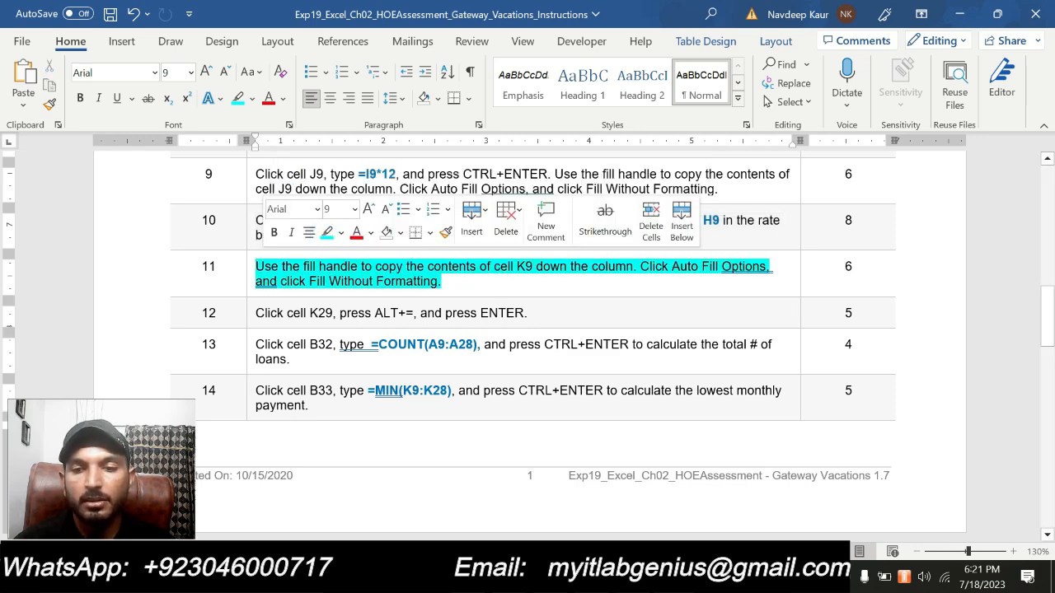
- Switch to Excel and copy the K9 formula down the Payment amount column to K28 using Fill Without Formatting, leaving K29 empty
click(639, 576)
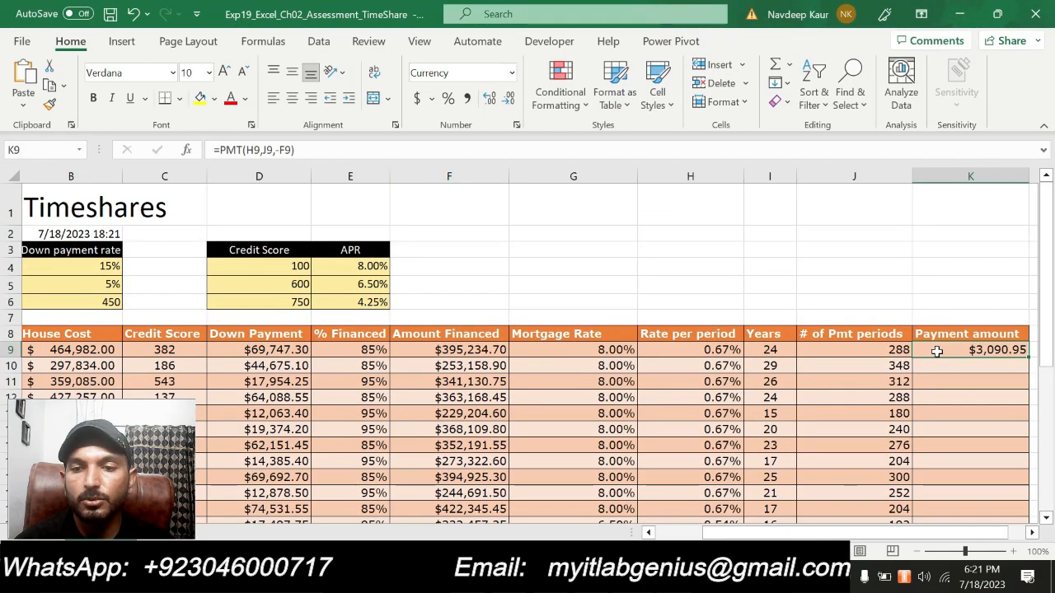
drag(827, 532, 841, 533)
double_click(975, 357)
scroll(964, 358, down, 6)
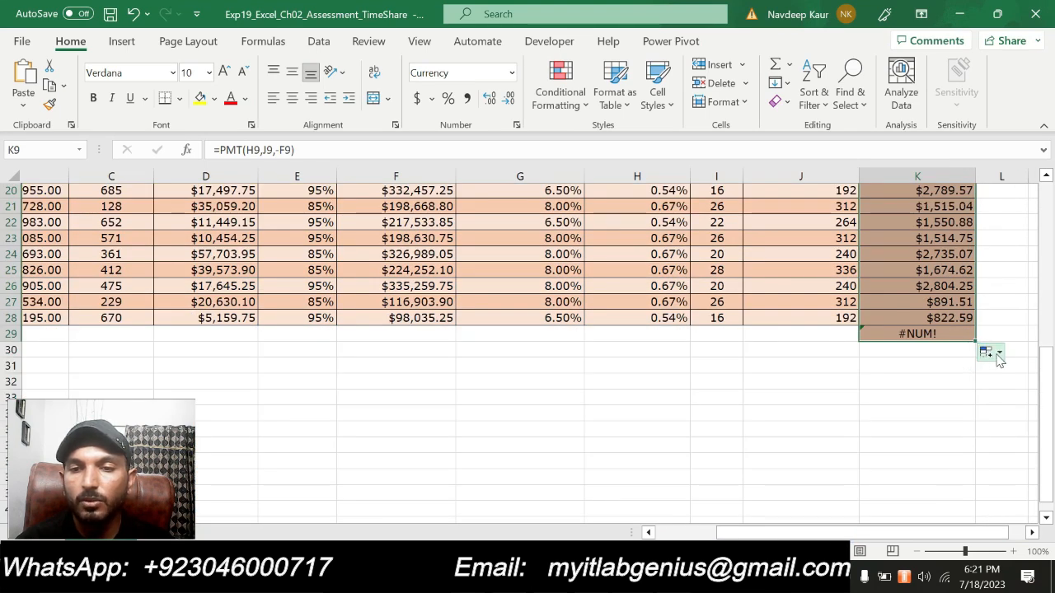
click(996, 353)
click(981, 412)
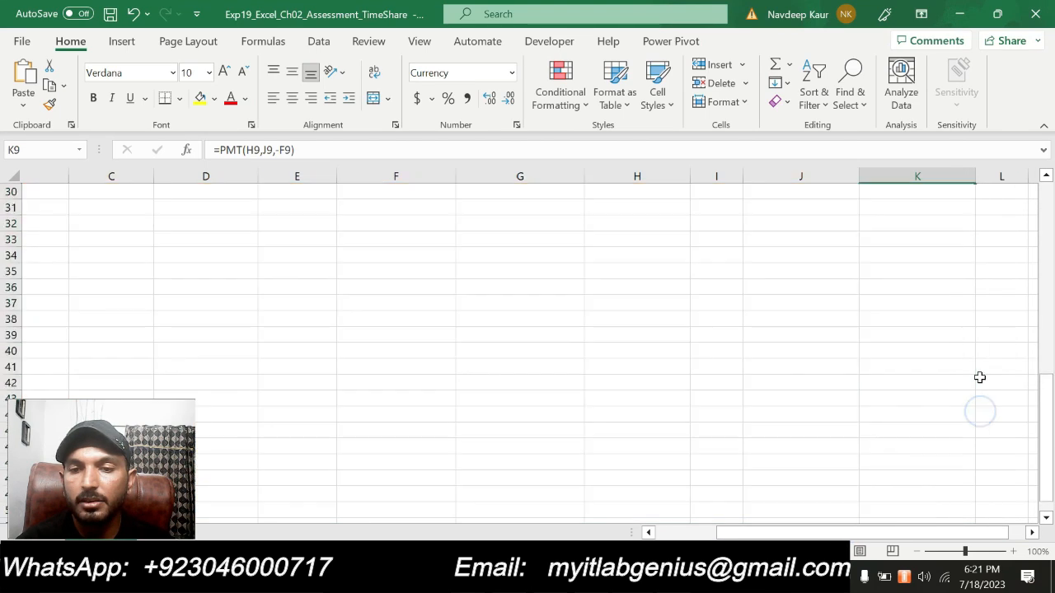
drag(977, 330, 978, 318)
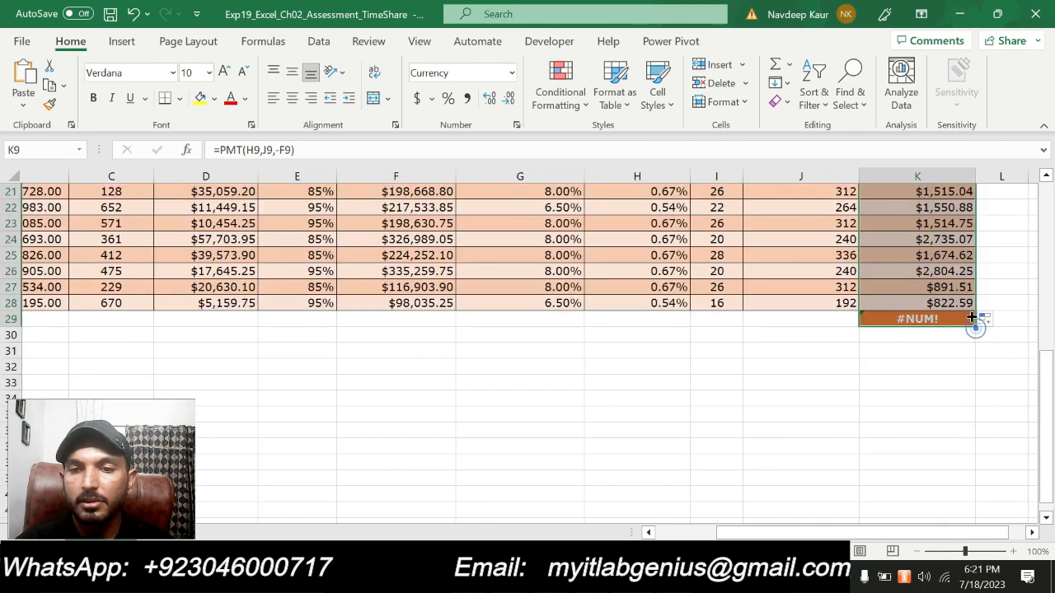
click(794, 379)
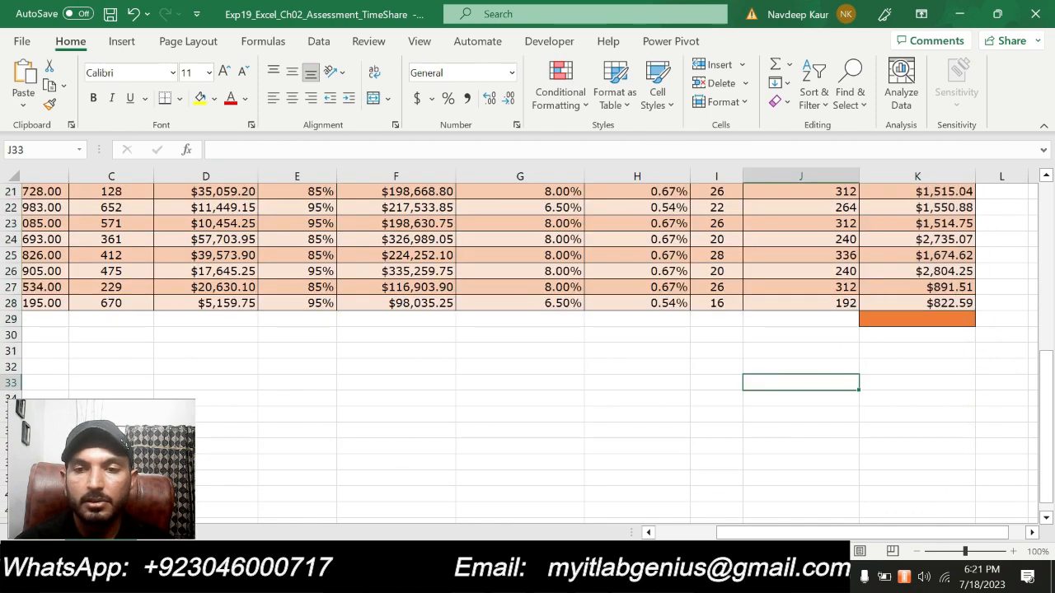
- Switch to Word, clear the highlight from the step 11 instruction and highlight step 12
key(alt+Tab)
triple_click(457, 281)
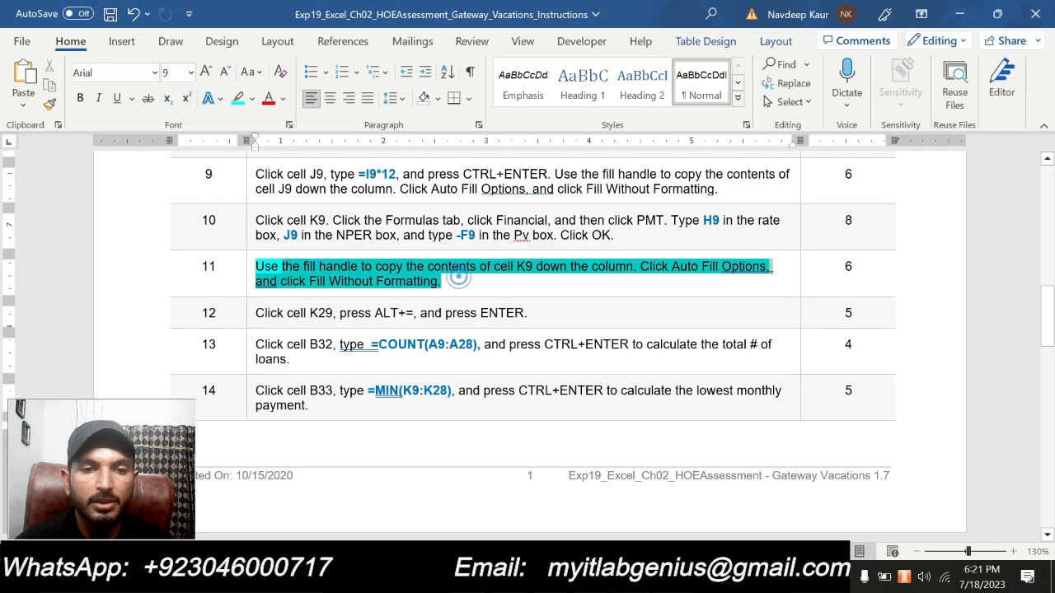
click(263, 266)
drag(257, 266, 456, 296)
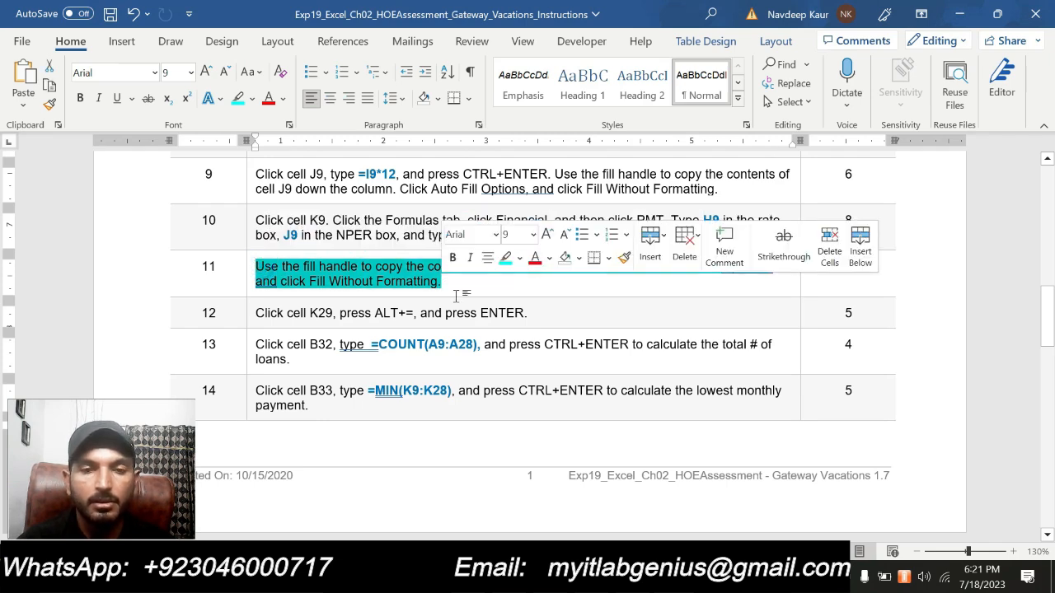
click(505, 258)
shift+click(525, 312)
triple_click(525, 312)
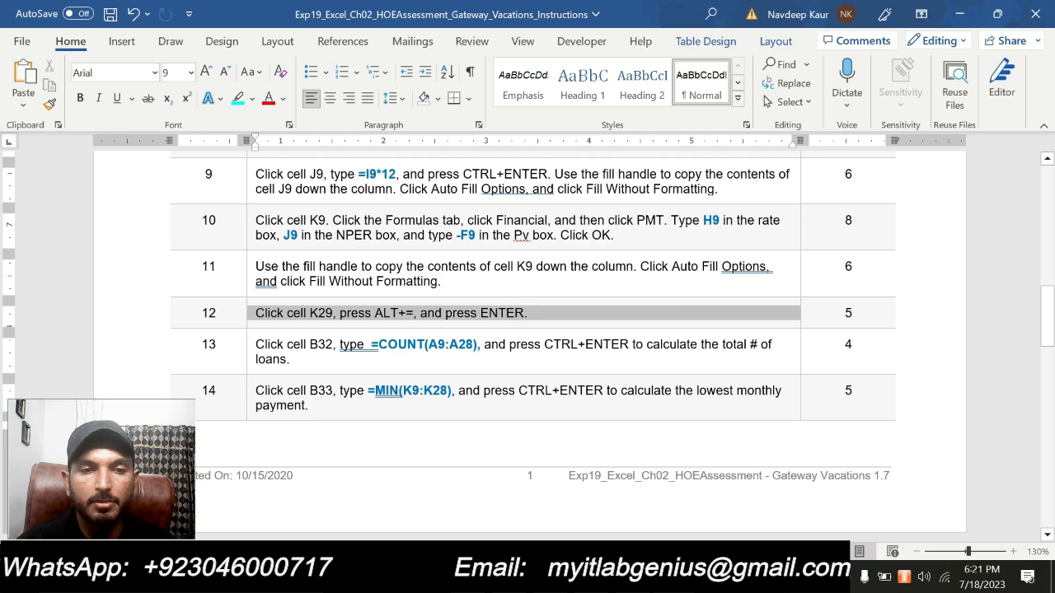
click(349, 290)
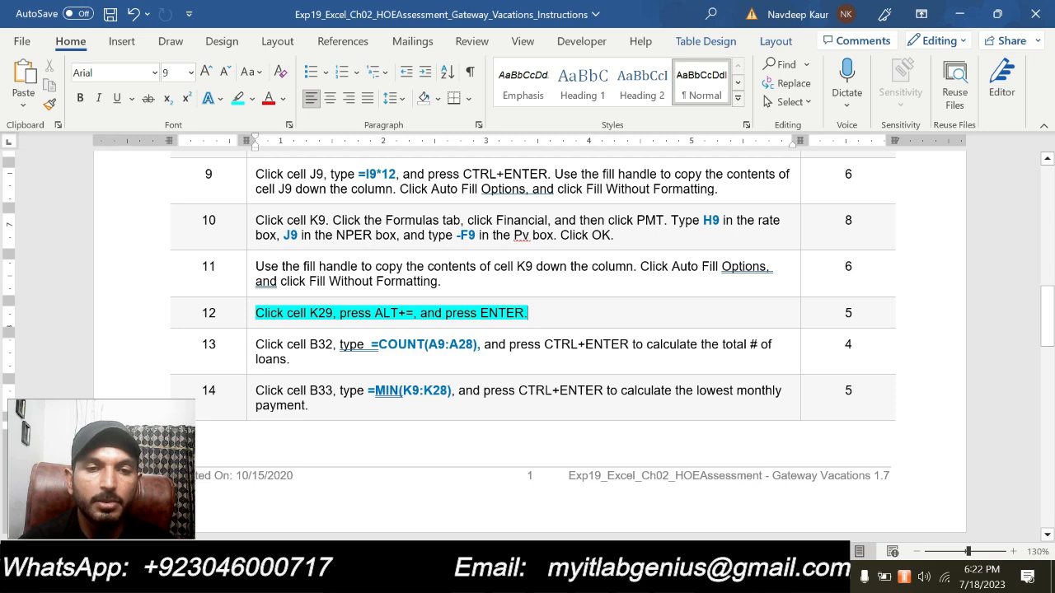
- Switch to Excel and total the payment amounts K9:K28 in cell K29 with AutoSum
key(alt+Tab)
click(901, 319)
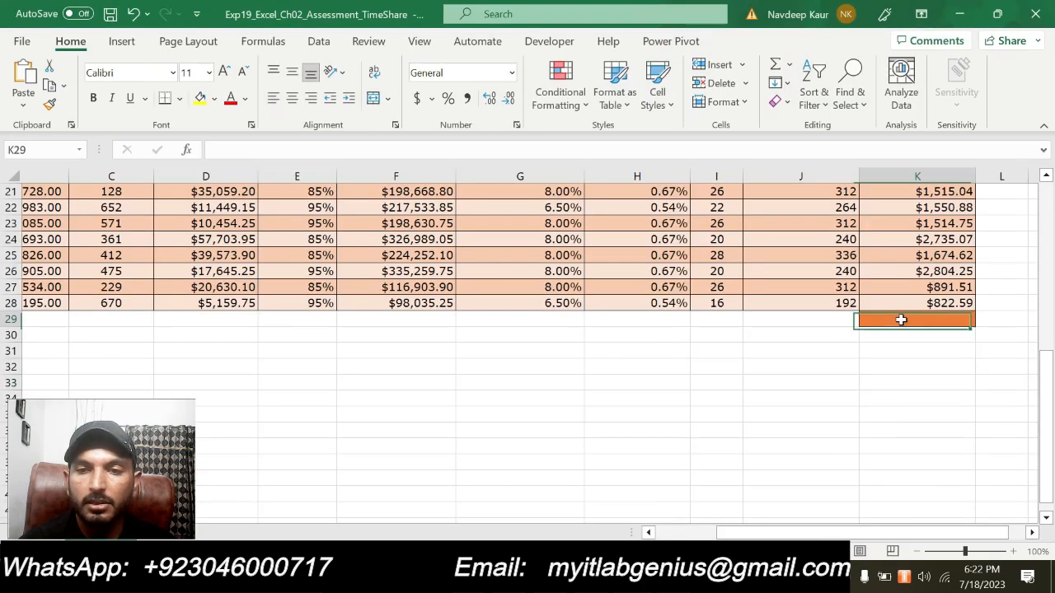
key(alt+Tab)
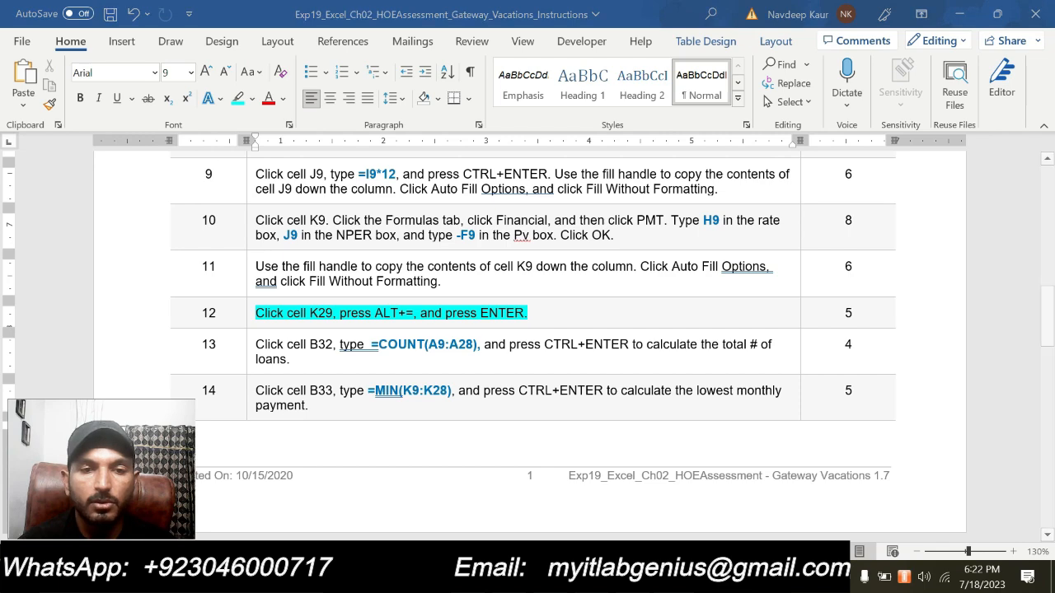
key(alt+Tab)
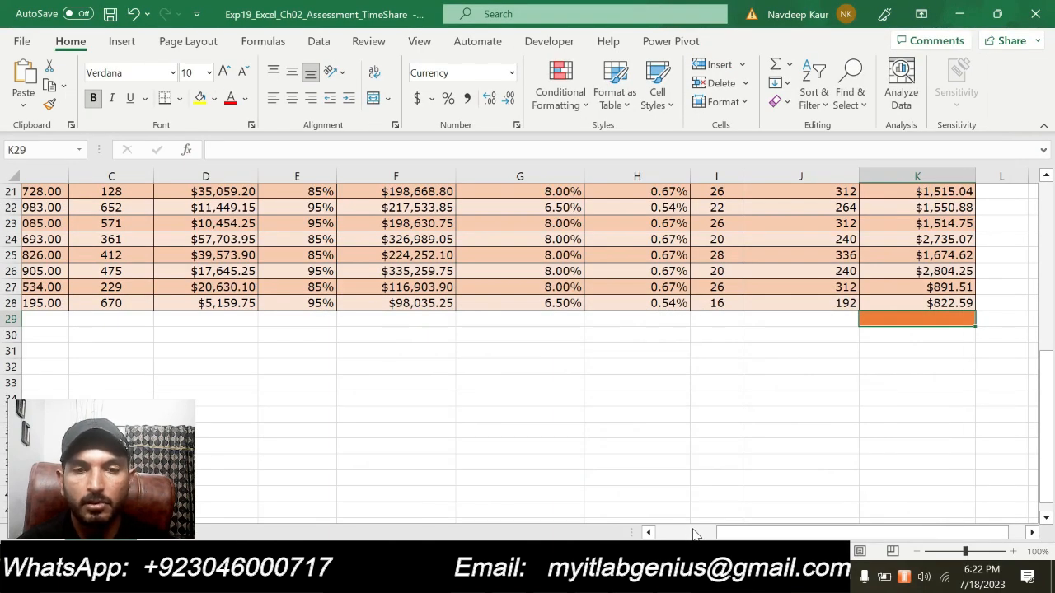
key(alt+equal)
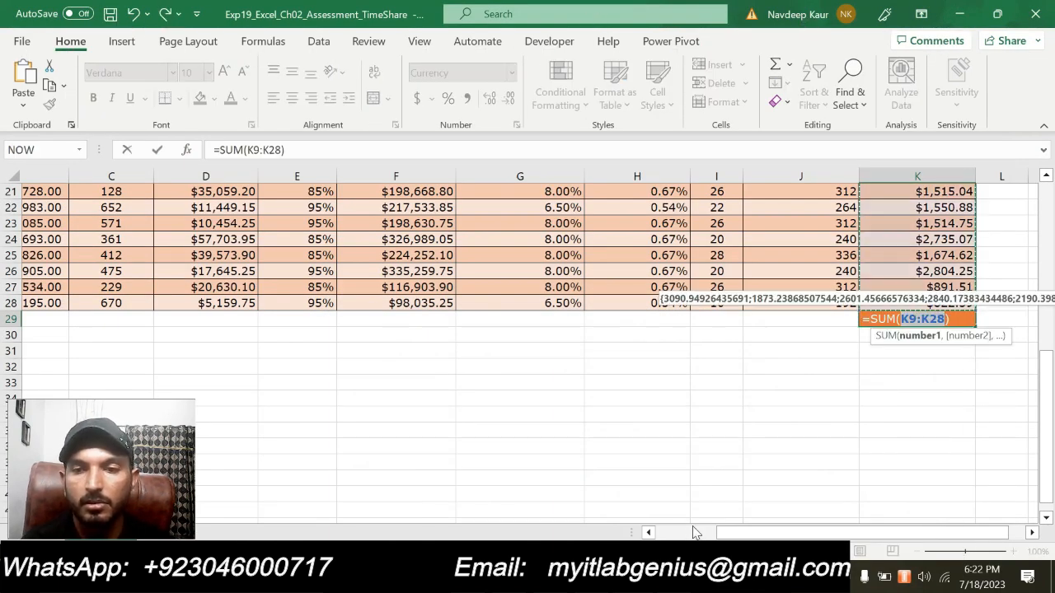
key(Return)
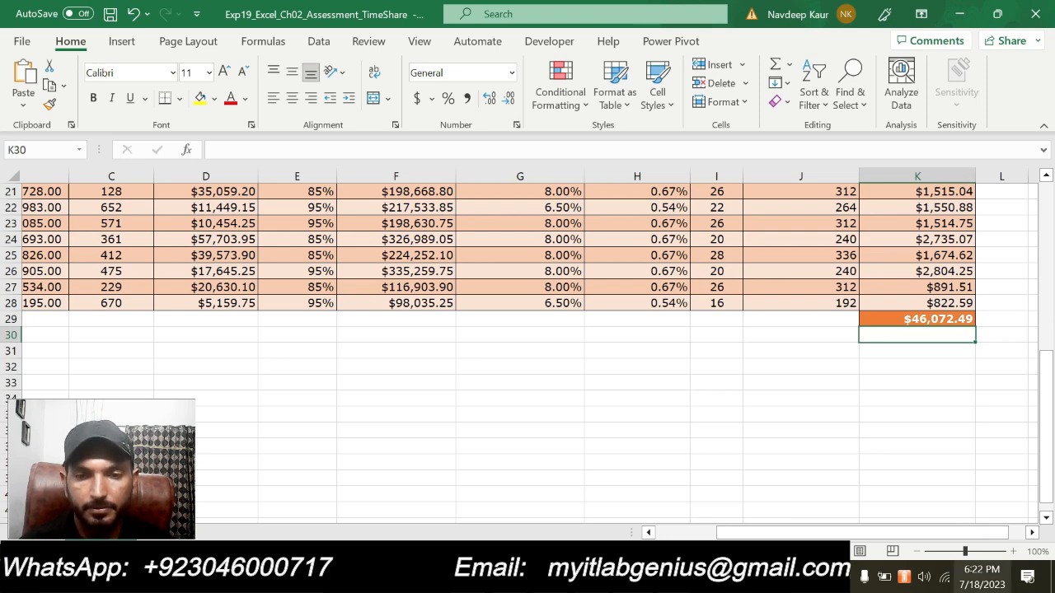
- Switch to Word, clear the highlight from the step 12 instruction and highlight step 13
key(alt+Tab)
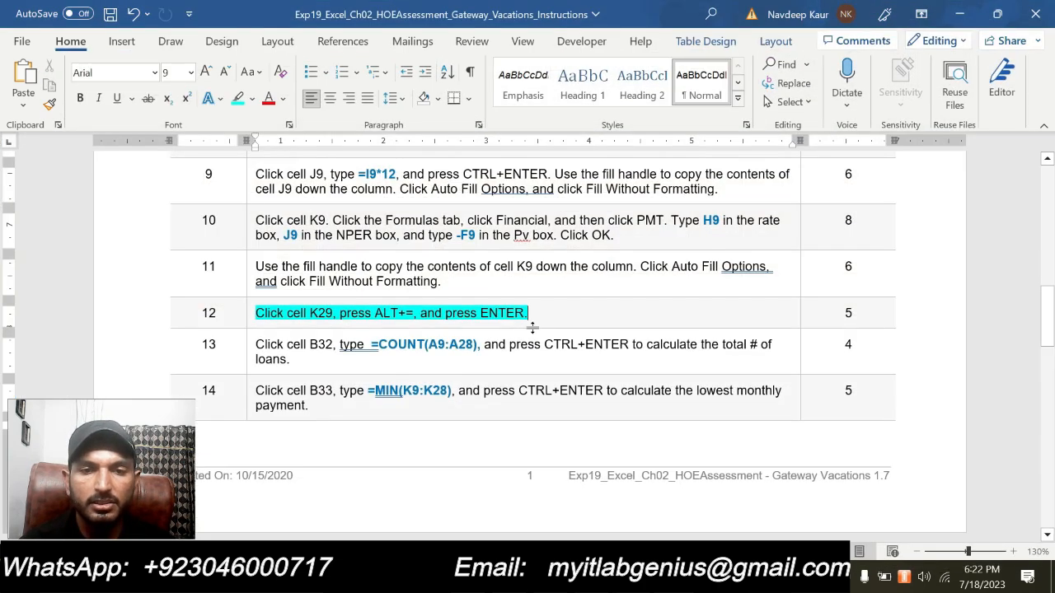
drag(538, 307, 257, 316)
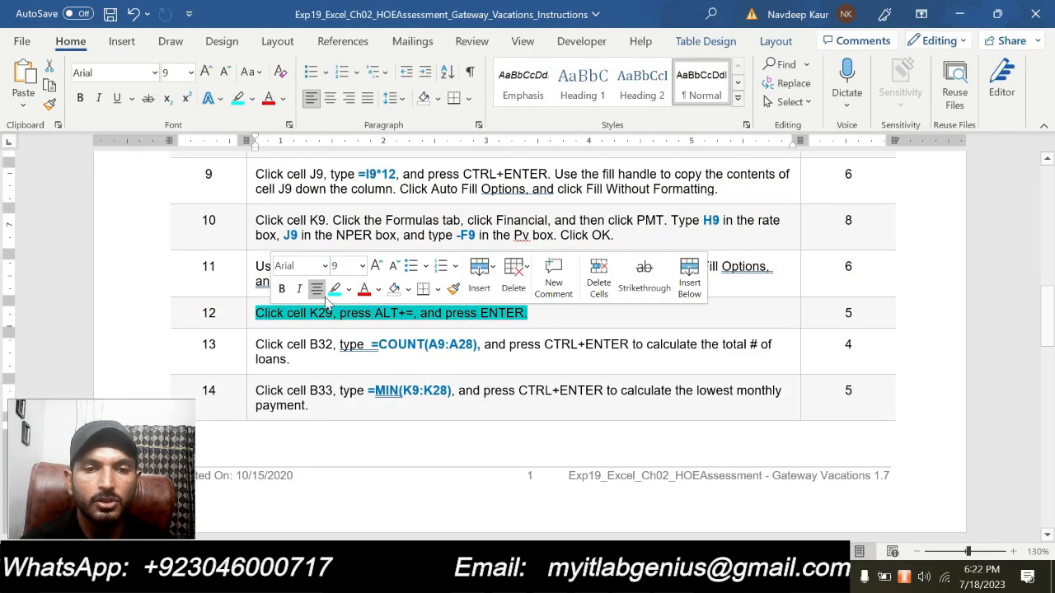
click(334, 289)
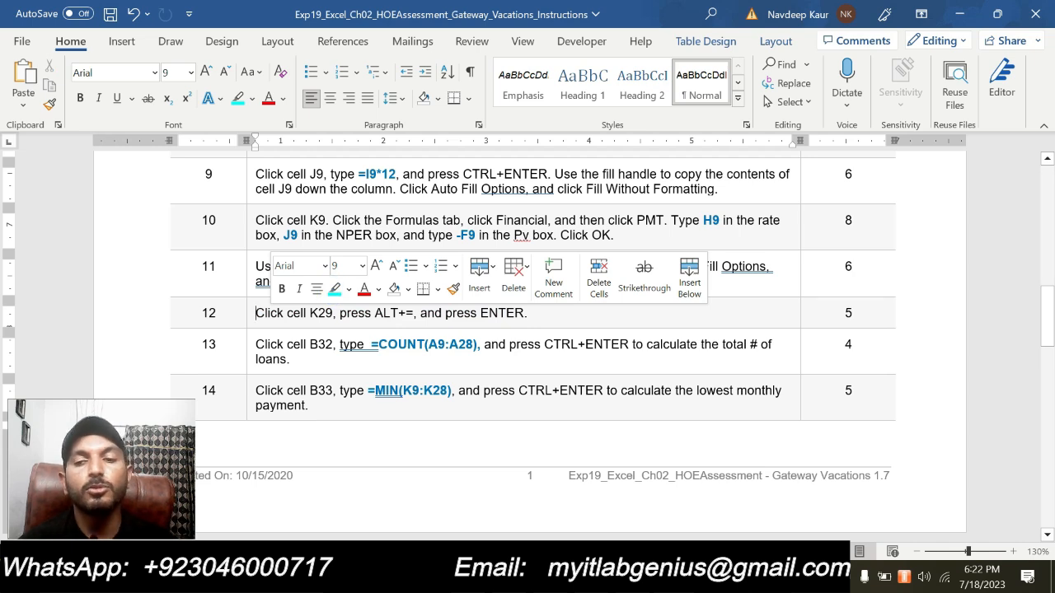
drag(290, 360, 256, 344)
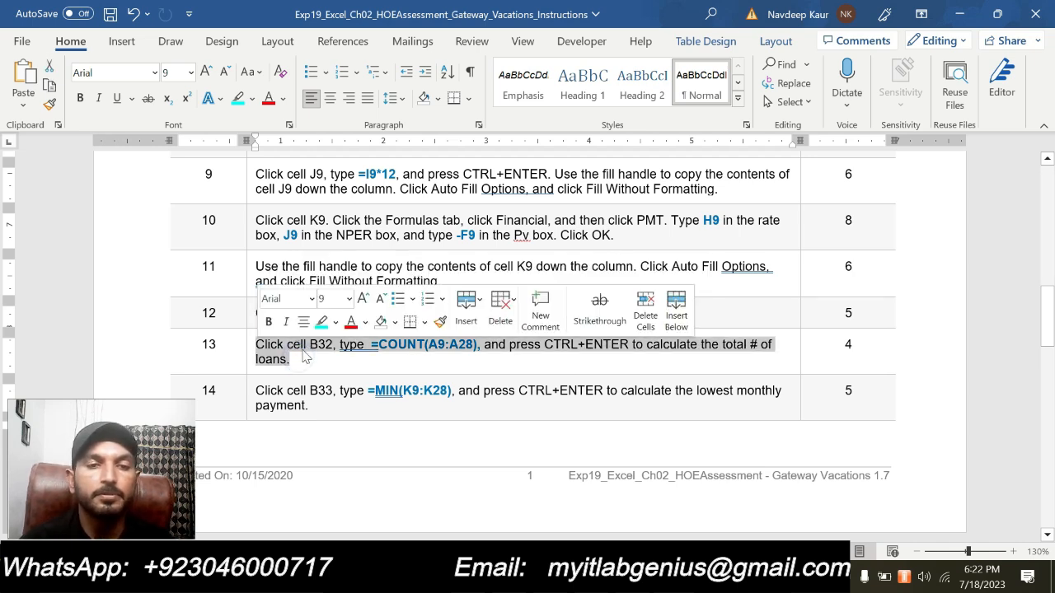
click(334, 319)
click(318, 356)
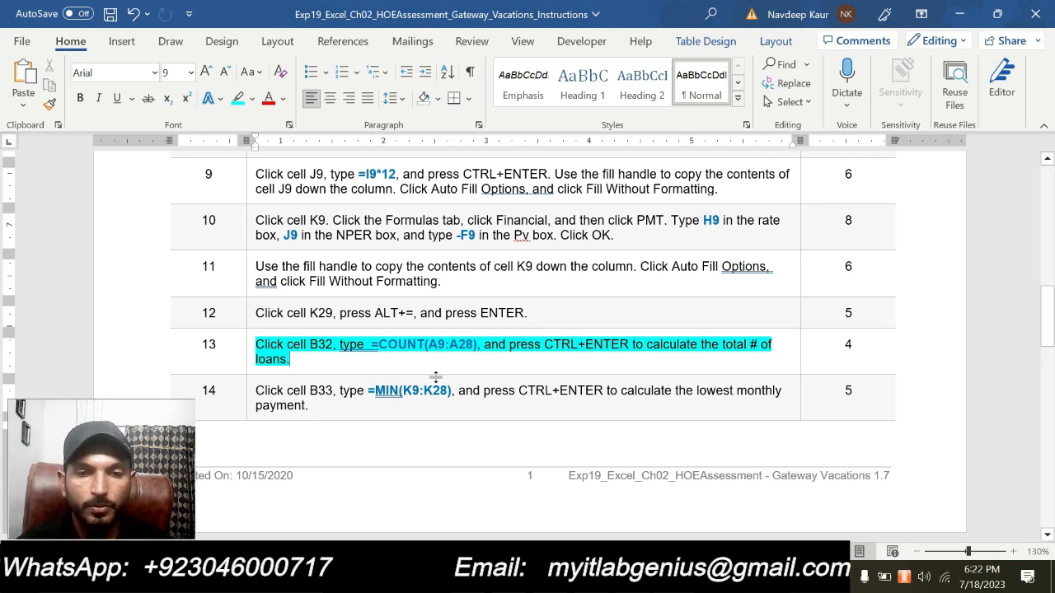
- Switch to Excel and start a COUNT formula in B32 beside Total # of loans
key(alt+Tab)
scroll(464, 341, down, 2)
scroll(464, 341, up, 1)
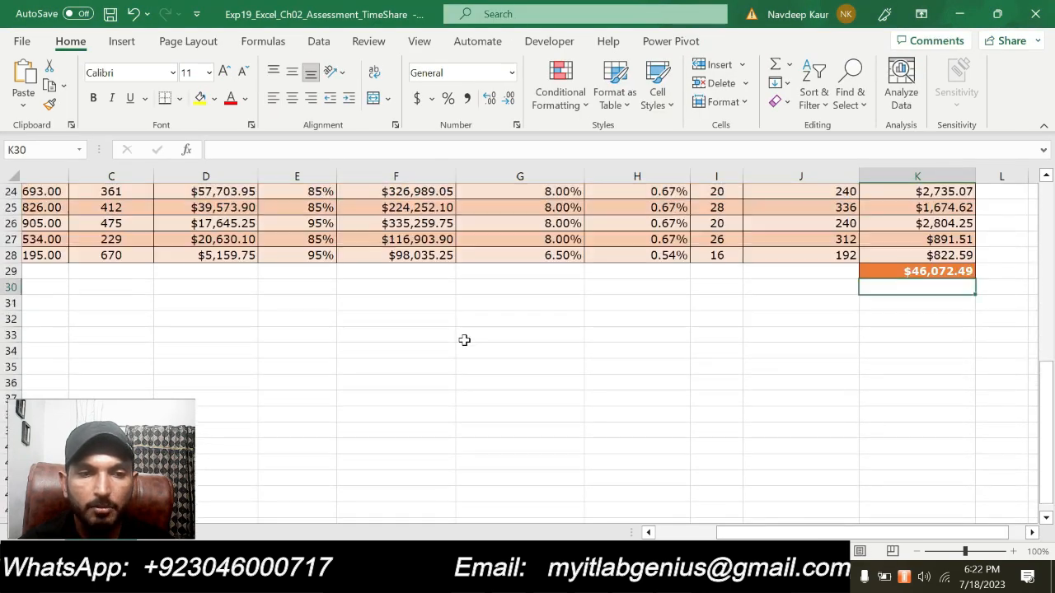
click(83, 323)
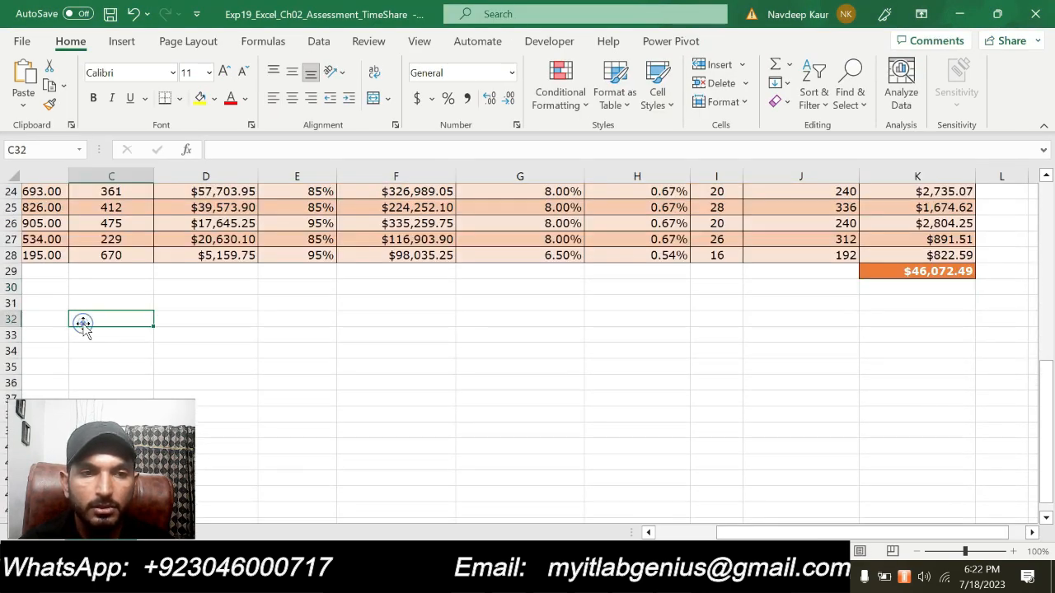
click(46, 323)
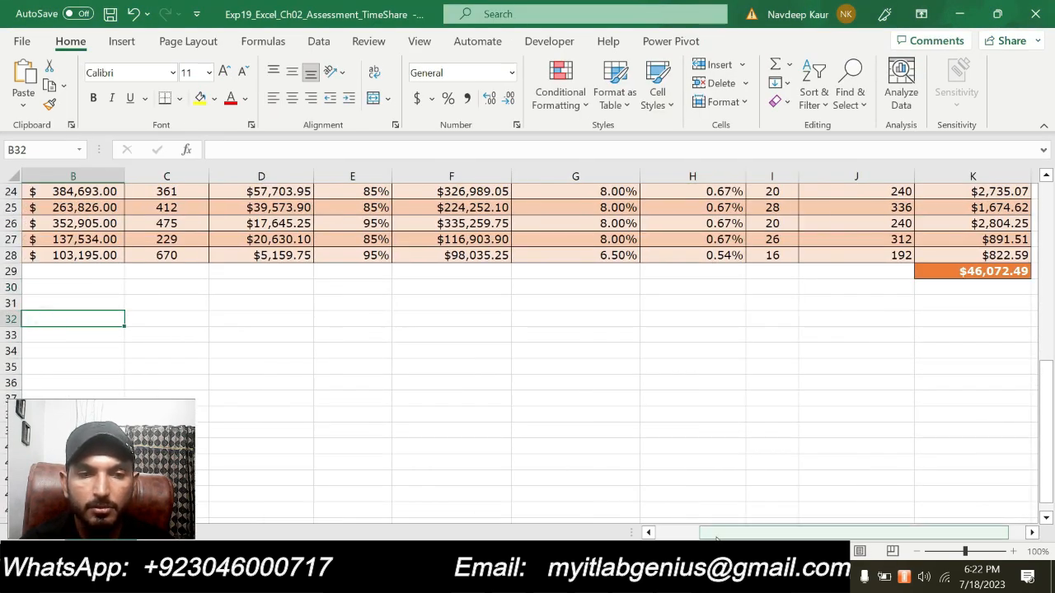
drag(715, 534, 549, 533)
scroll(446, 420, down, 1)
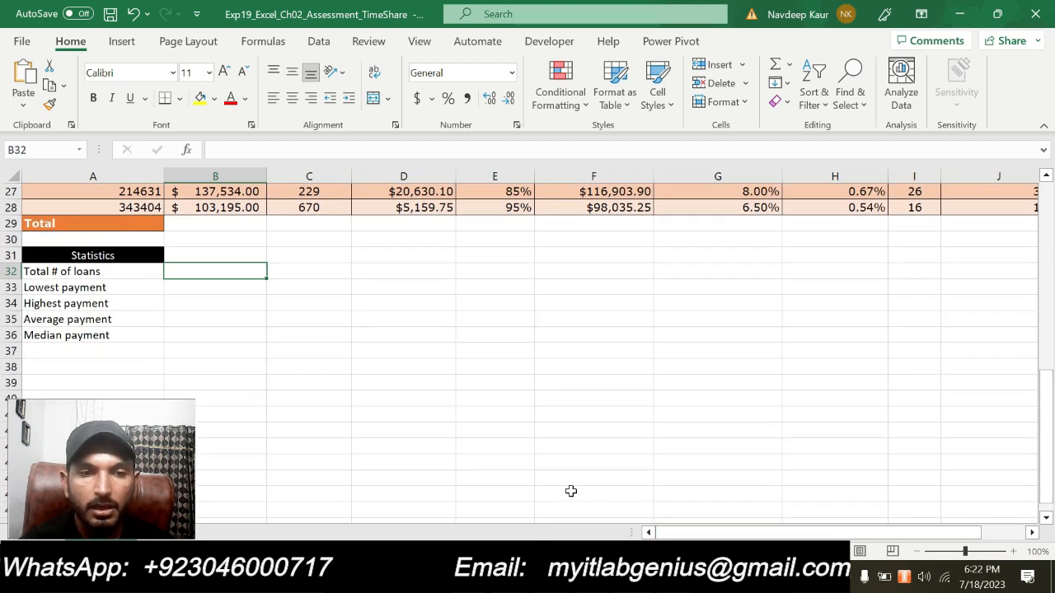
text(=CO)
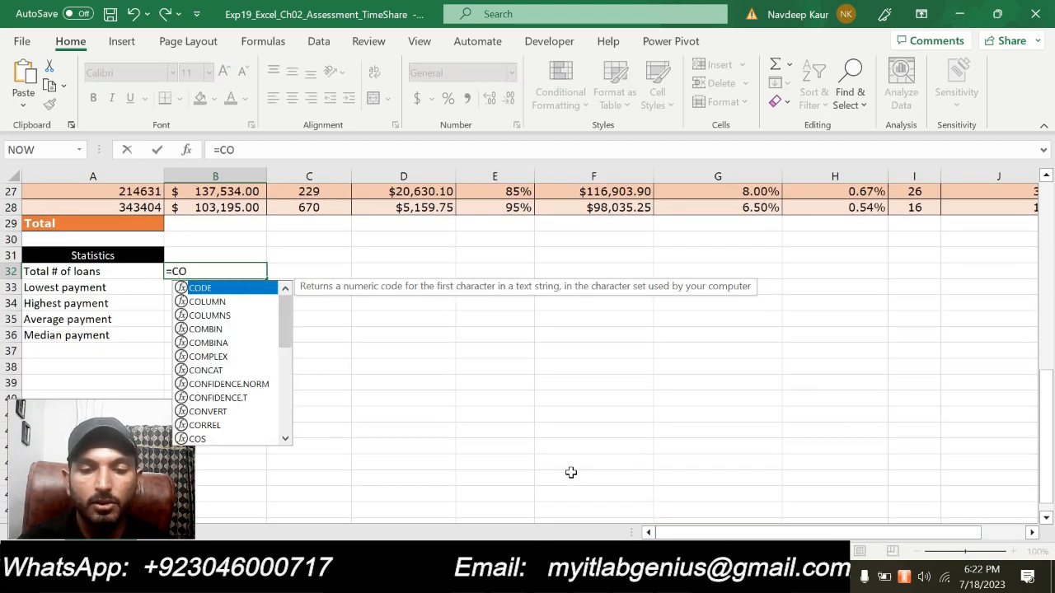
text(UNT)
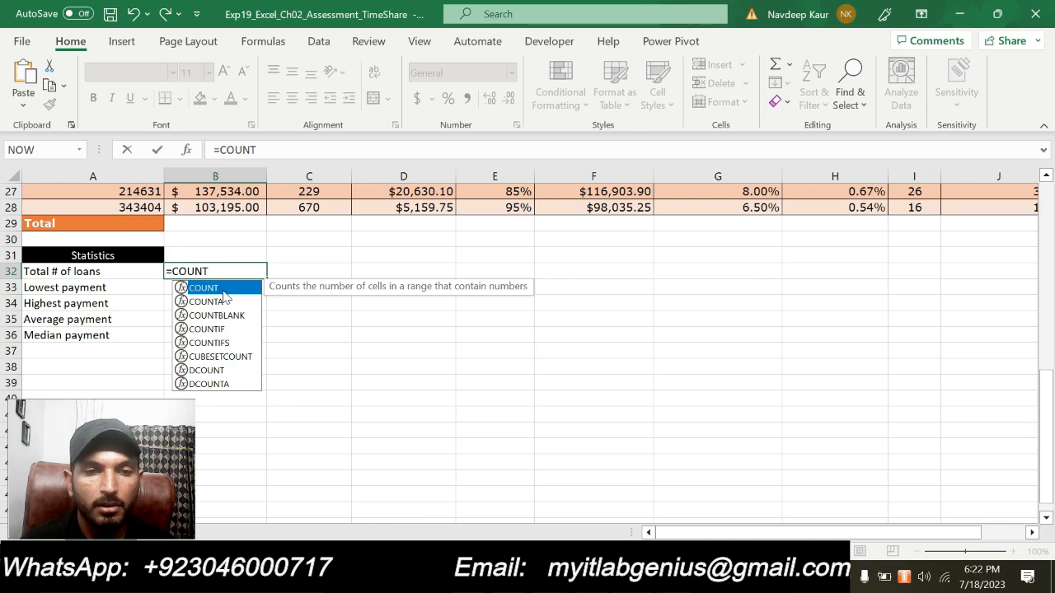
text((a)
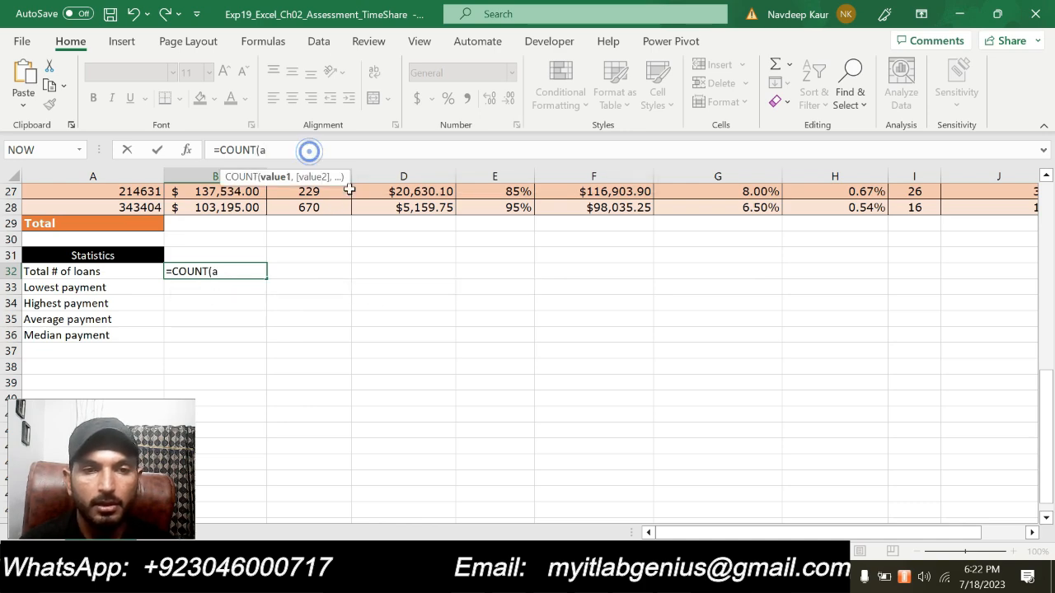
text(A)
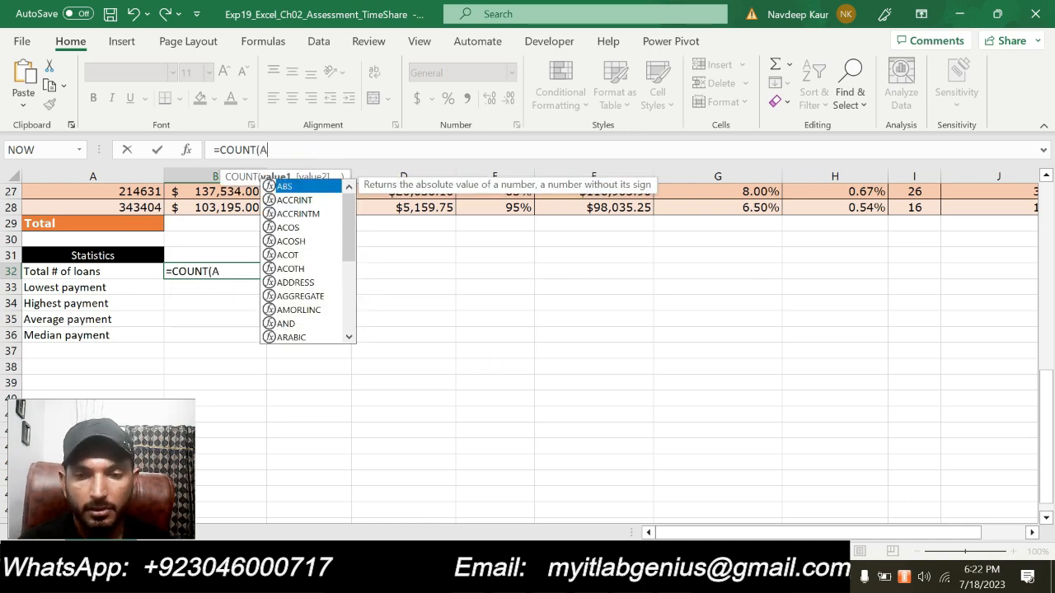
- Check the count range in the Word instructions and complete the B32 formula as =COUNT(A9:A28)
key(alt+Tab)
key(alt+Tab)
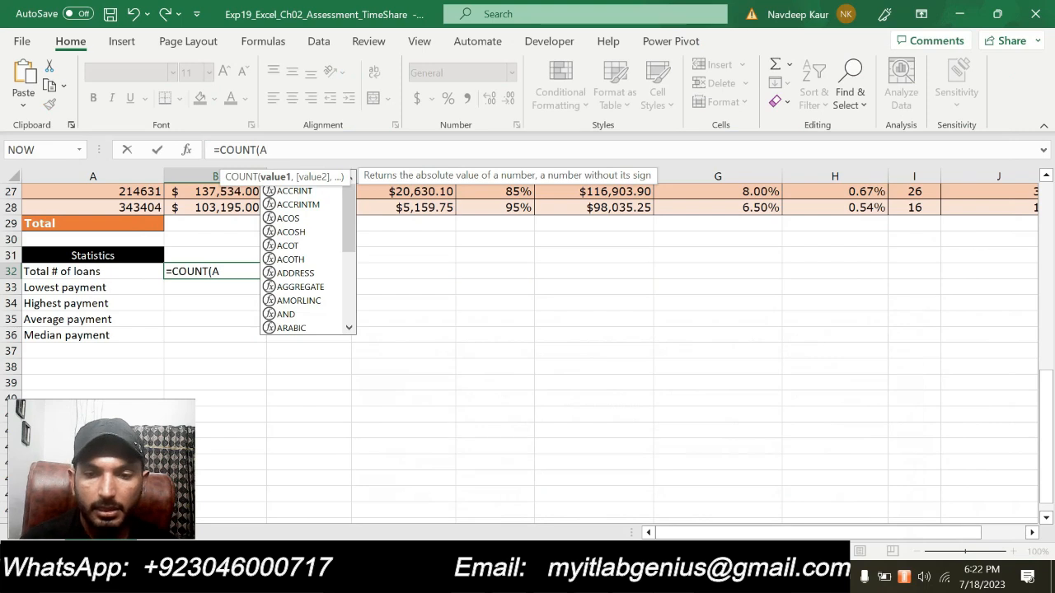
text(0)
key(BackSpace)
text(9:A28))
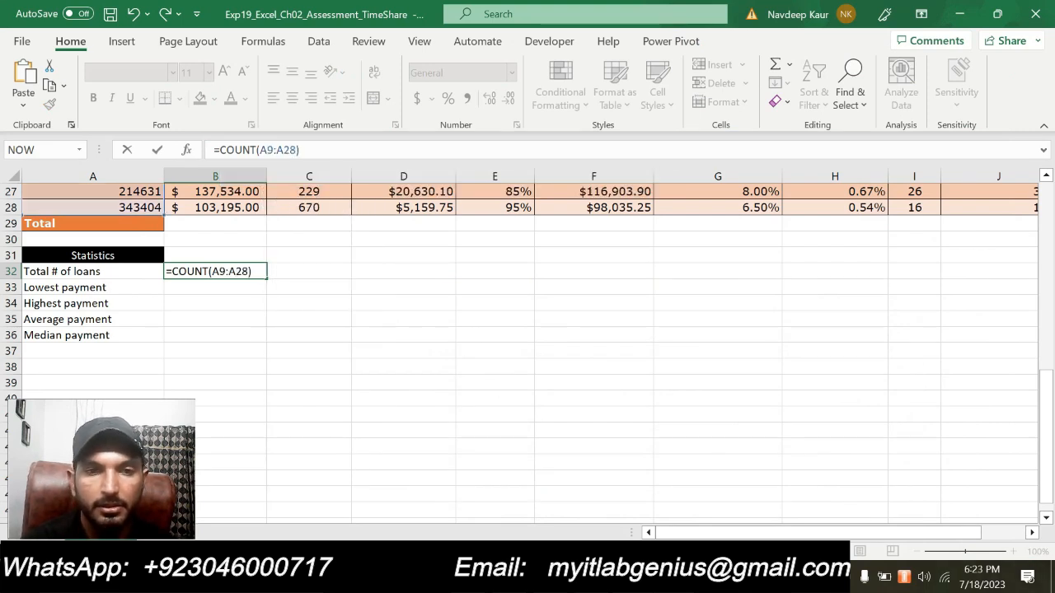
key(Return)
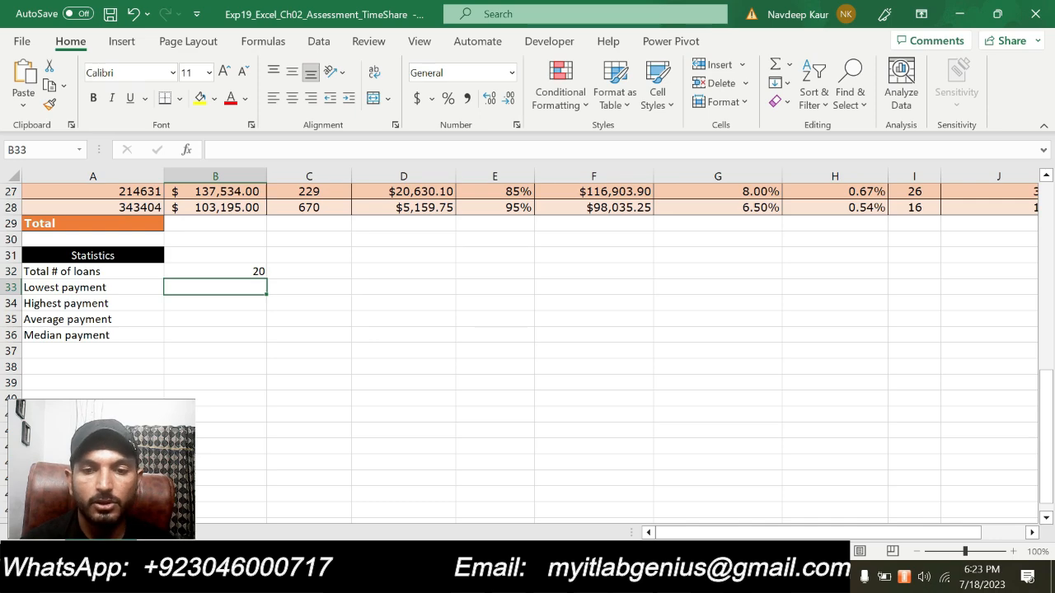
- Switch to Word, clear the highlight from the step 13 instruction and highlight step 14
key(alt+Tab)
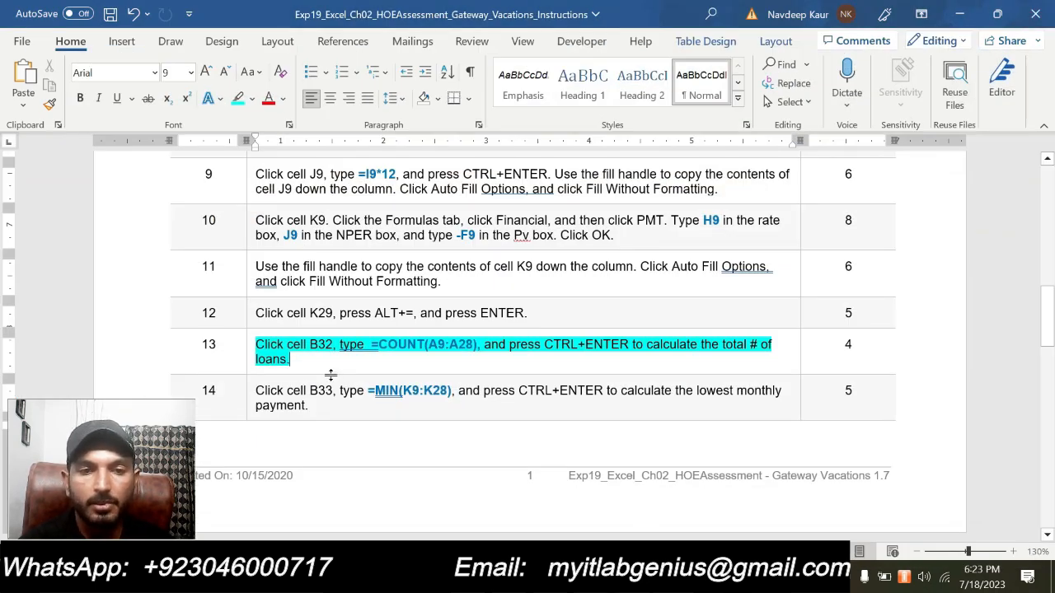
triple_click(308, 359)
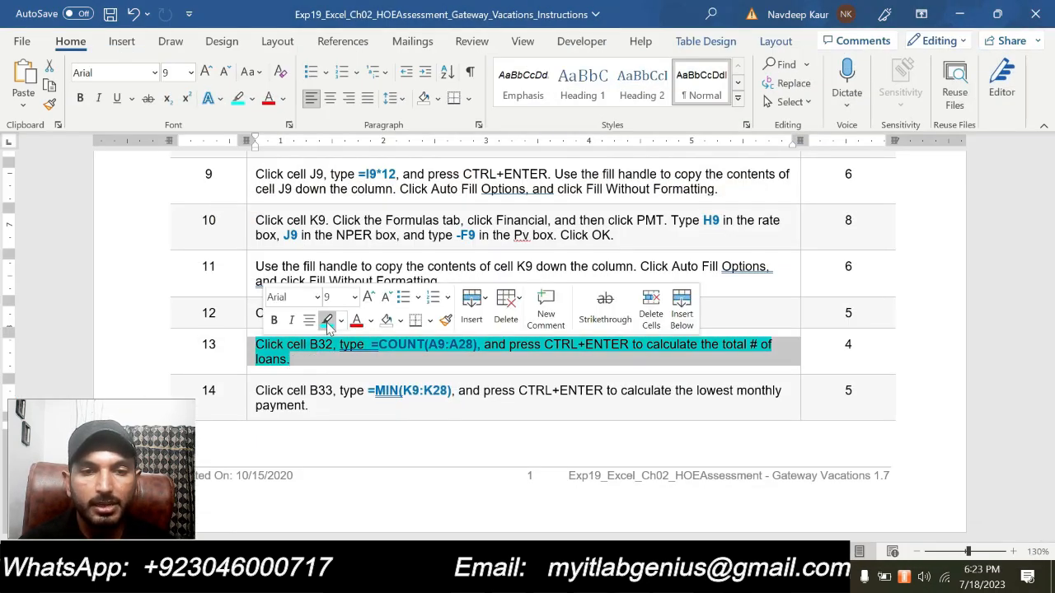
click(327, 321)
triple_click(325, 404)
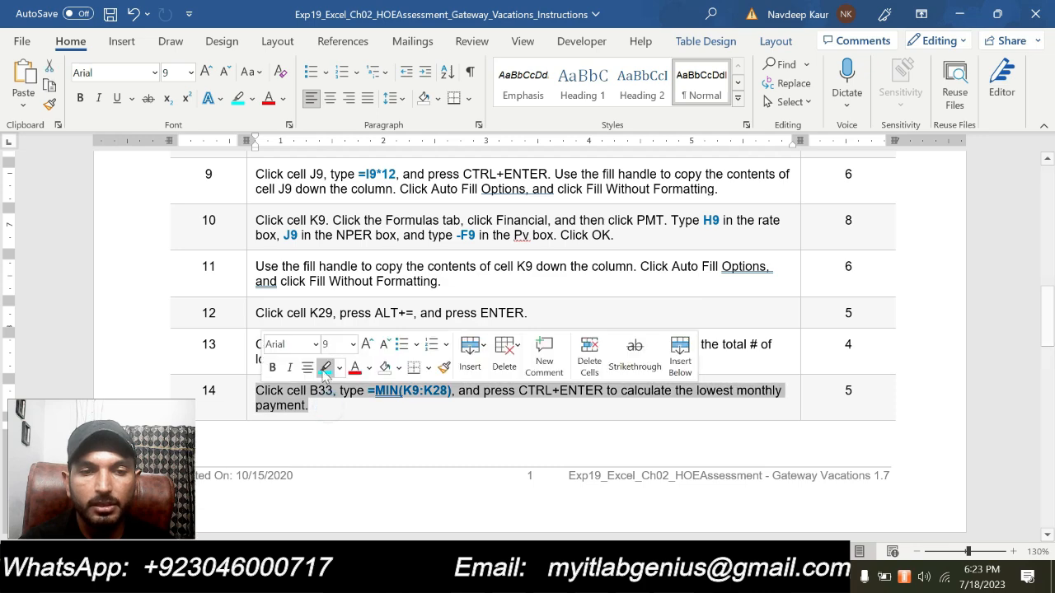
click(325, 368)
click(330, 417)
scroll(329, 417, down, 1)
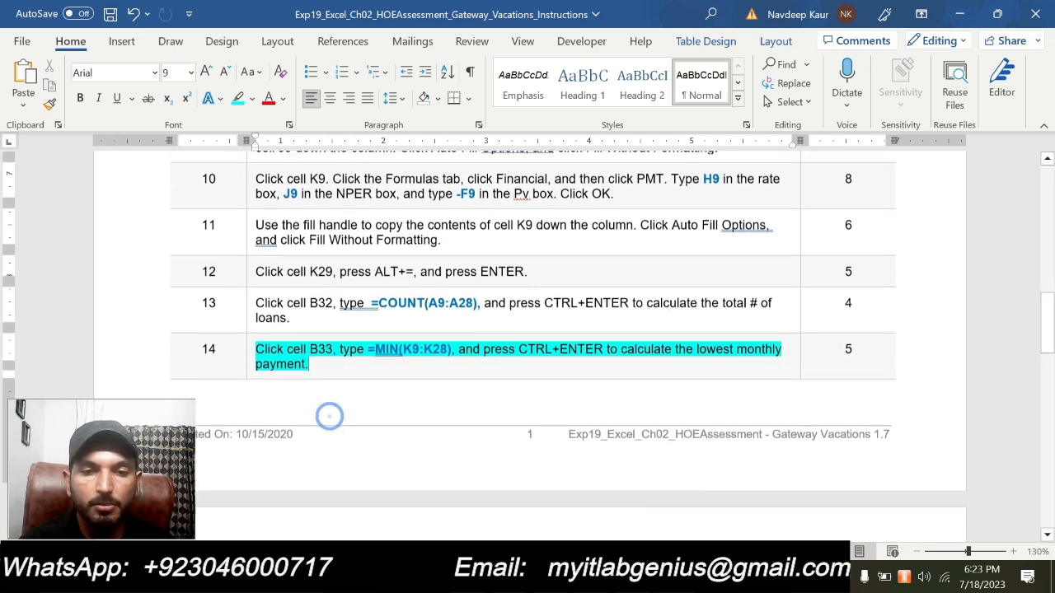
scroll(397, 371, down, 2)
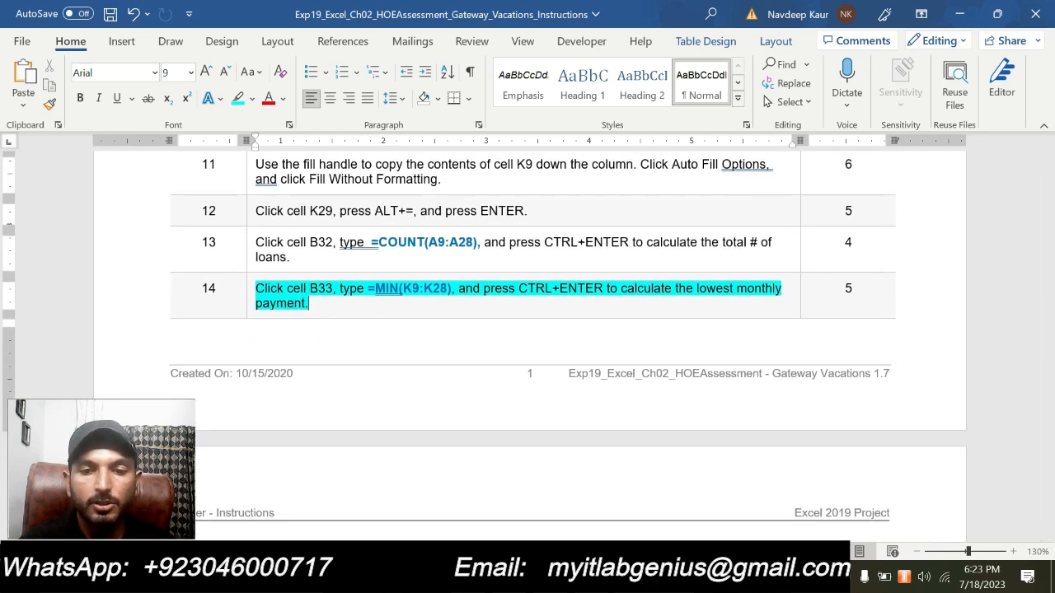
- Switch to Excel and start a MIN formula in B33 beside Lowest payment with the range A9:A29
key(alt+Tab)
text(=MIN)
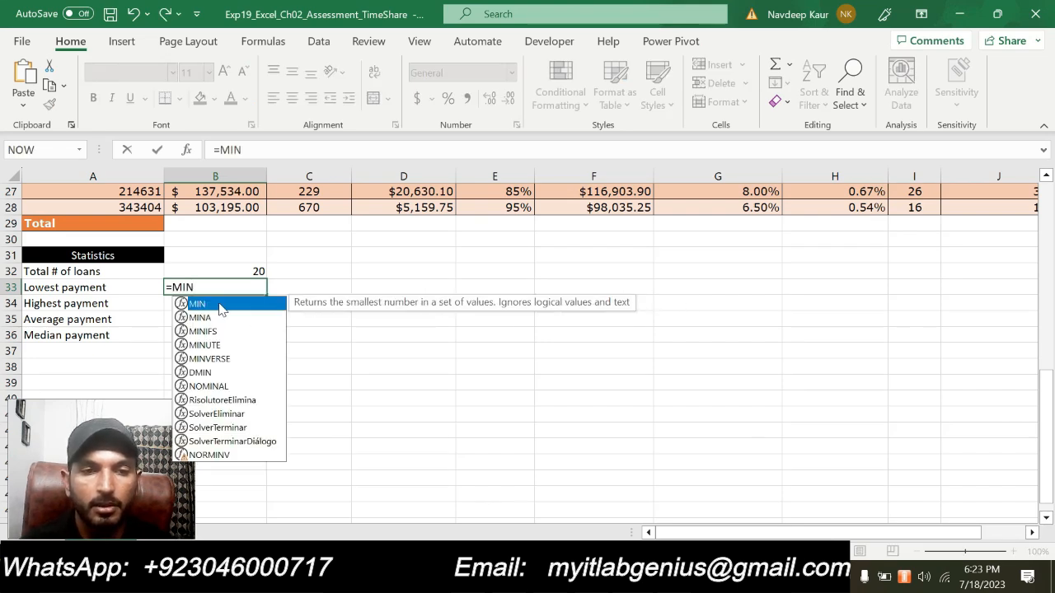
text((A9:A29)
- Check the step 14 range in the Word instructions and correct the B33 formula to =MIN(K9:K28)
key(alt+Tab)
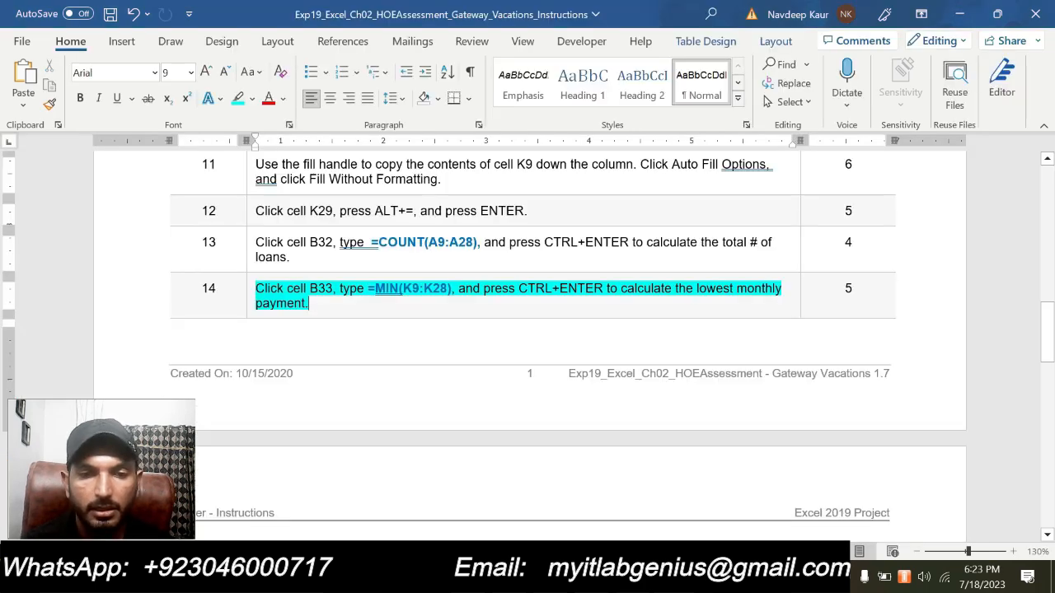
key(alt+Tab)
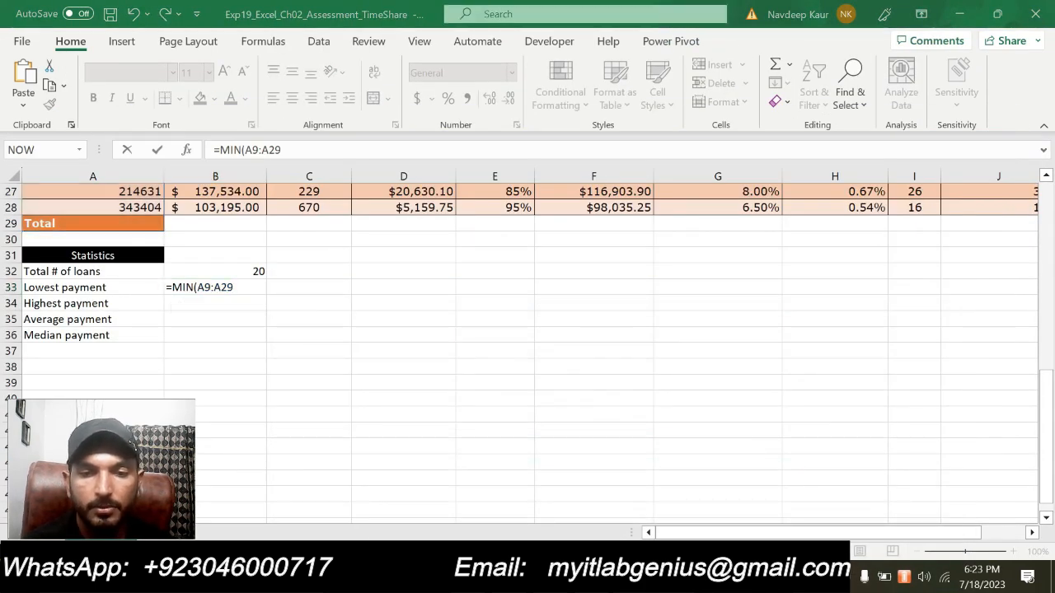
key(alt+Tab)
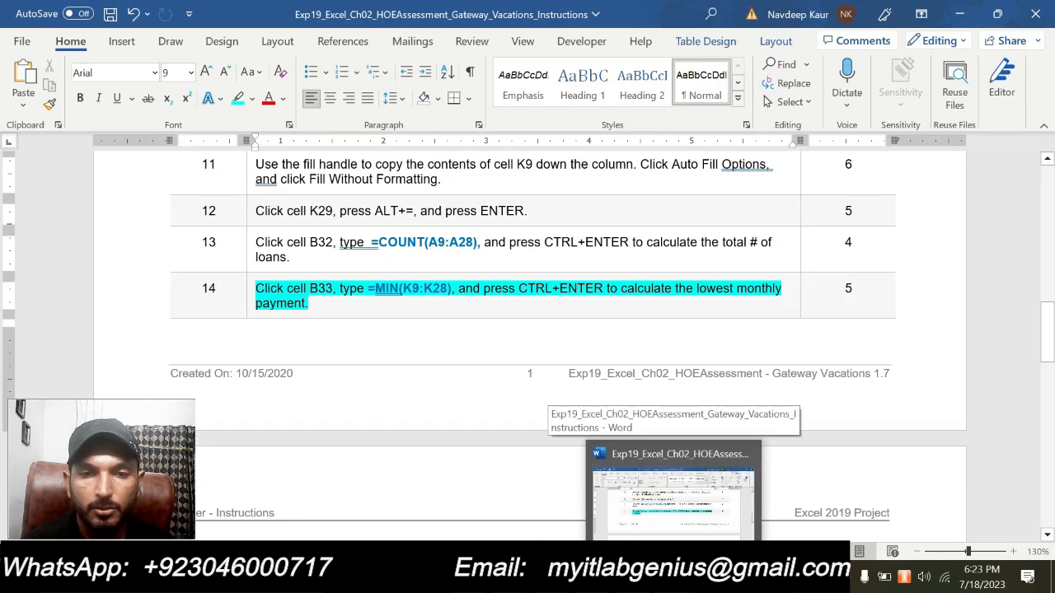
key(alt+Tab)
key(BackSpace)
key(BackSpace)
key(BackSpace)
key(BackSpace)
text(K)
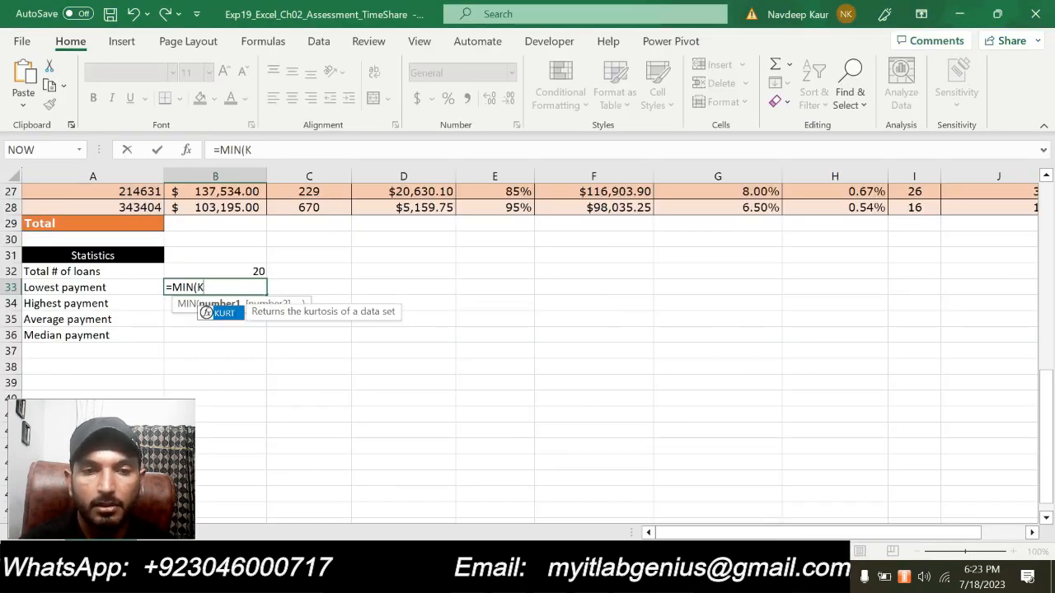
text(9:K28))
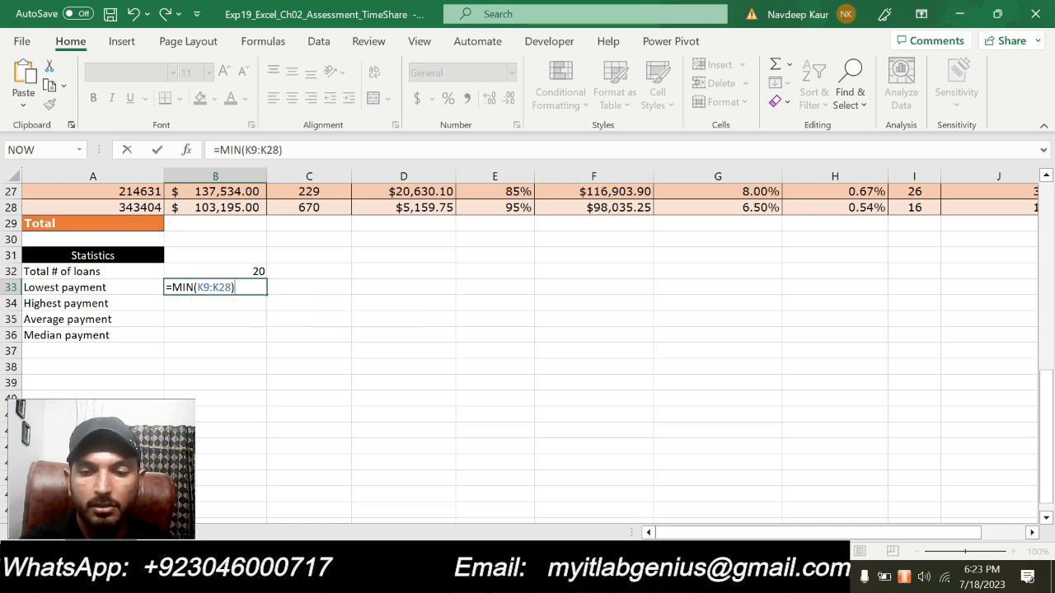
key(ctrl+Return)
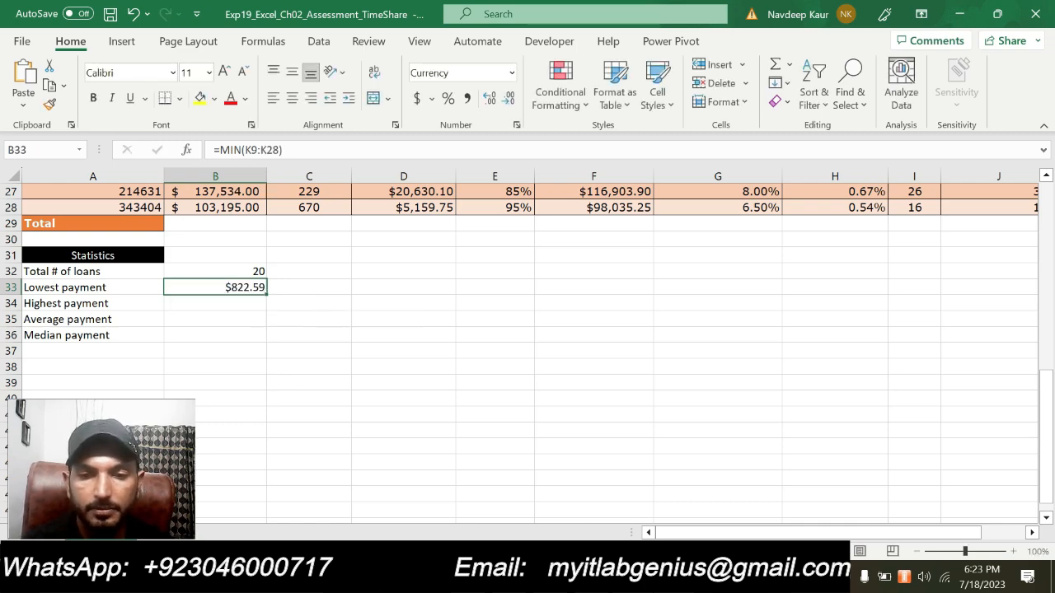
- Switch to Word and clear the highlight from the step 14 instruction
key(alt+Tab)
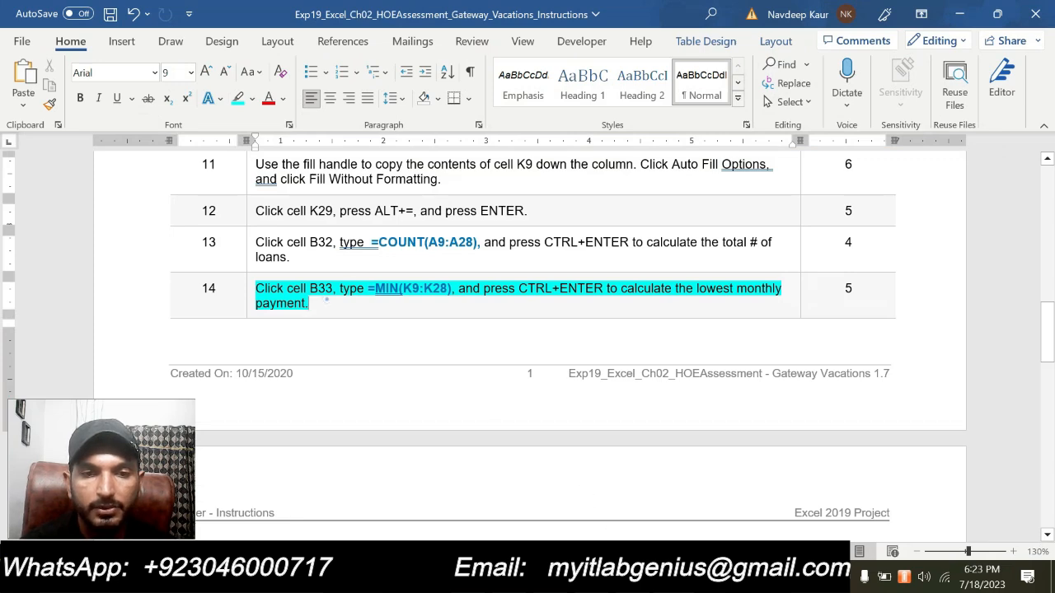
triple_click(326, 302)
click(327, 262)
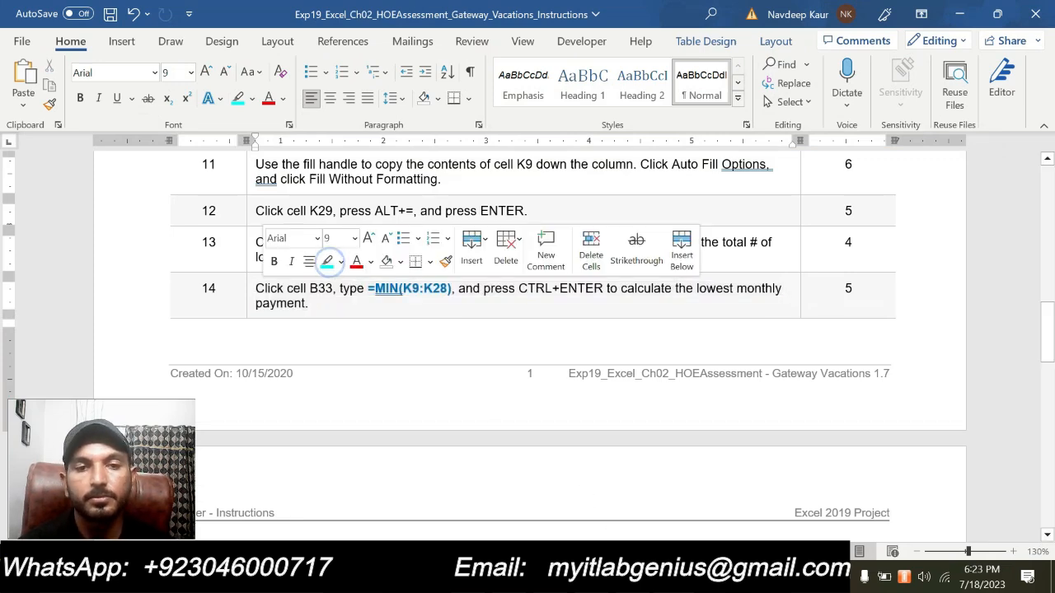
- Highlight the step 15 instruction about the highest monthly payment in turquoise in the Word document
scroll(371, 297, down, 6)
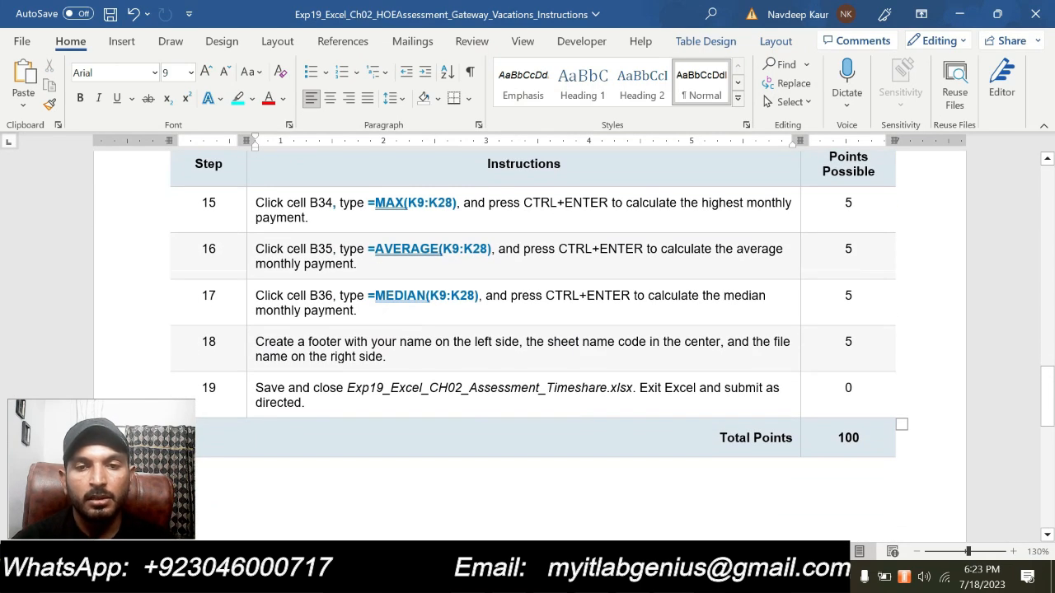
triple_click(342, 221)
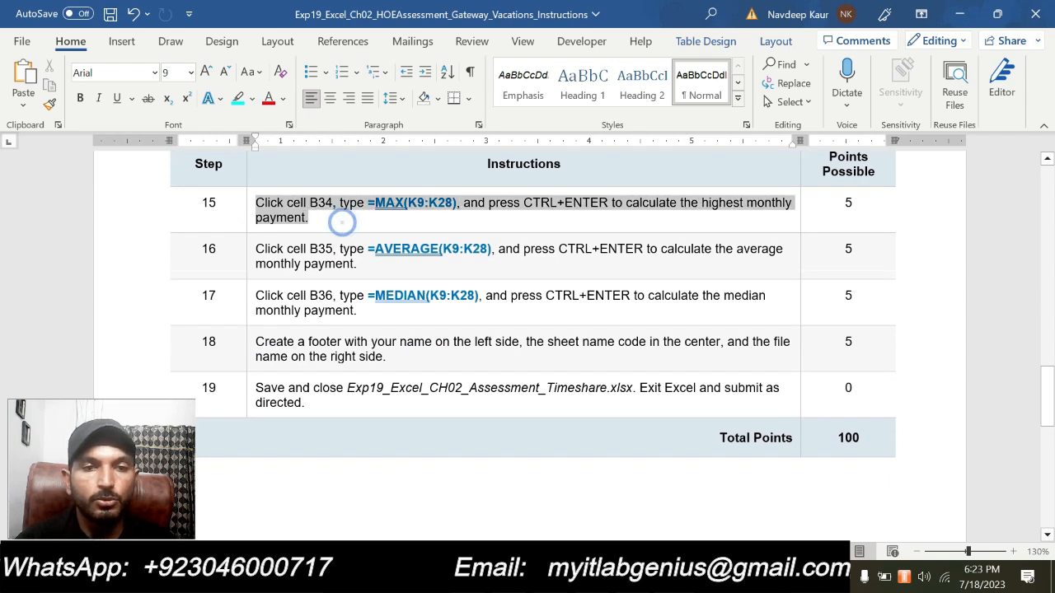
click(331, 180)
click(336, 232)
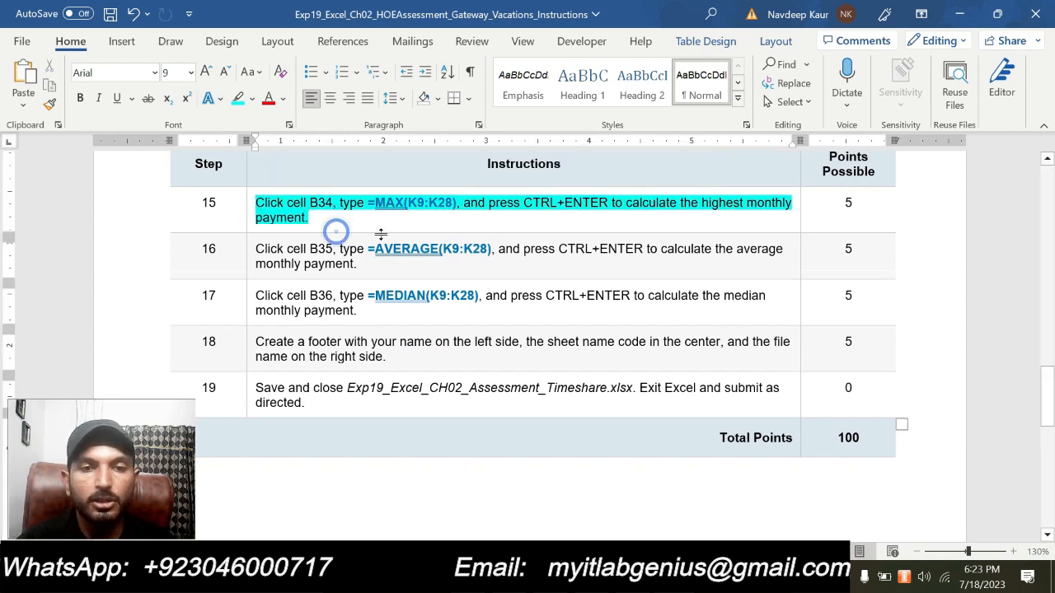
- Switch to Excel and enter the formula =MAX(K9:K28) in B34 beside Highest payment, keeping that cell selected
key(alt+Tab)
click(217, 304)
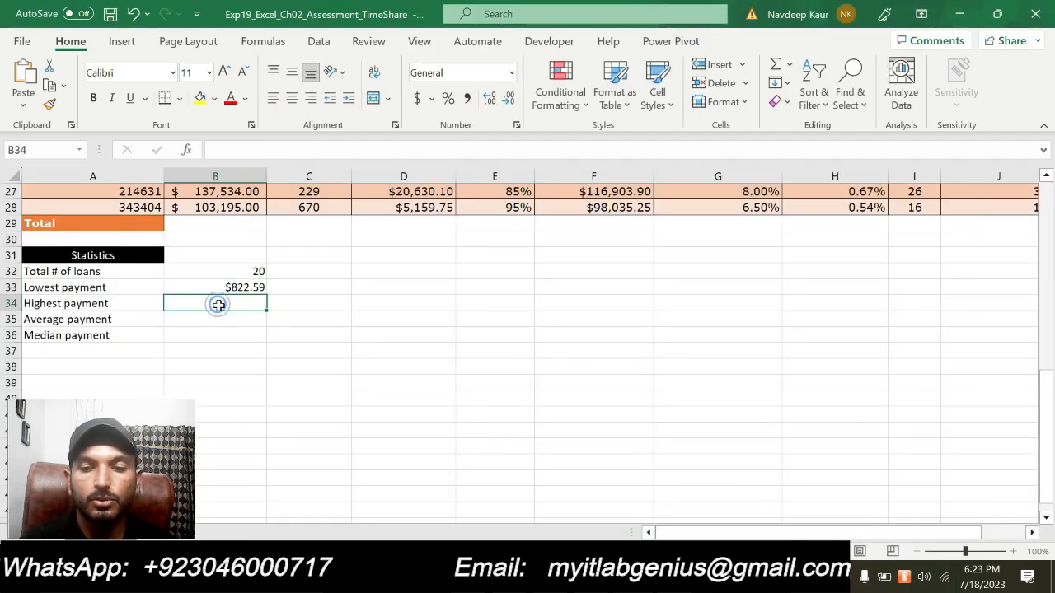
text(=MAX)
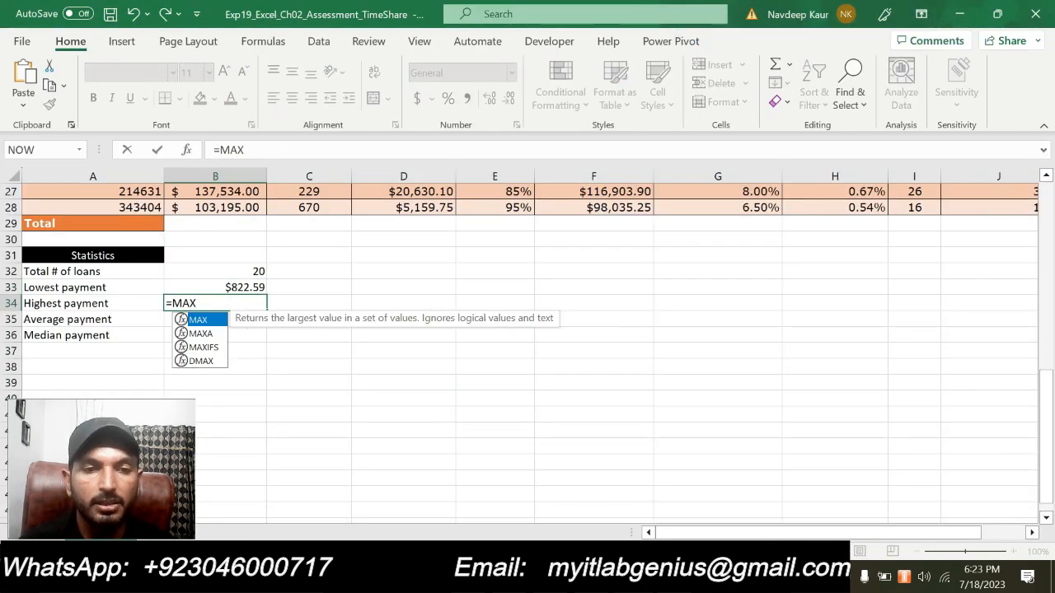
text(()
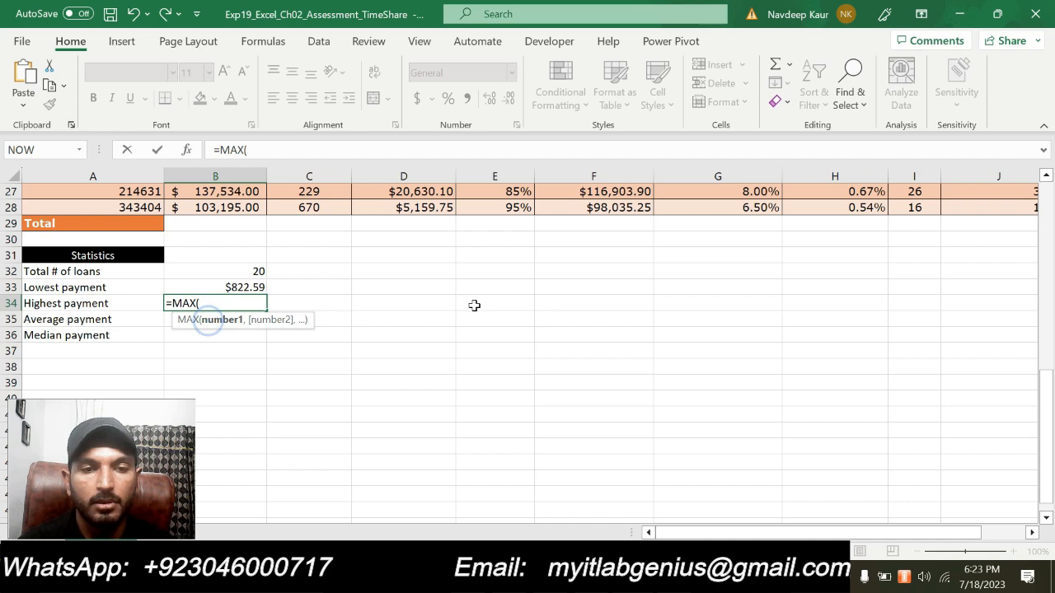
text(K9:K28))
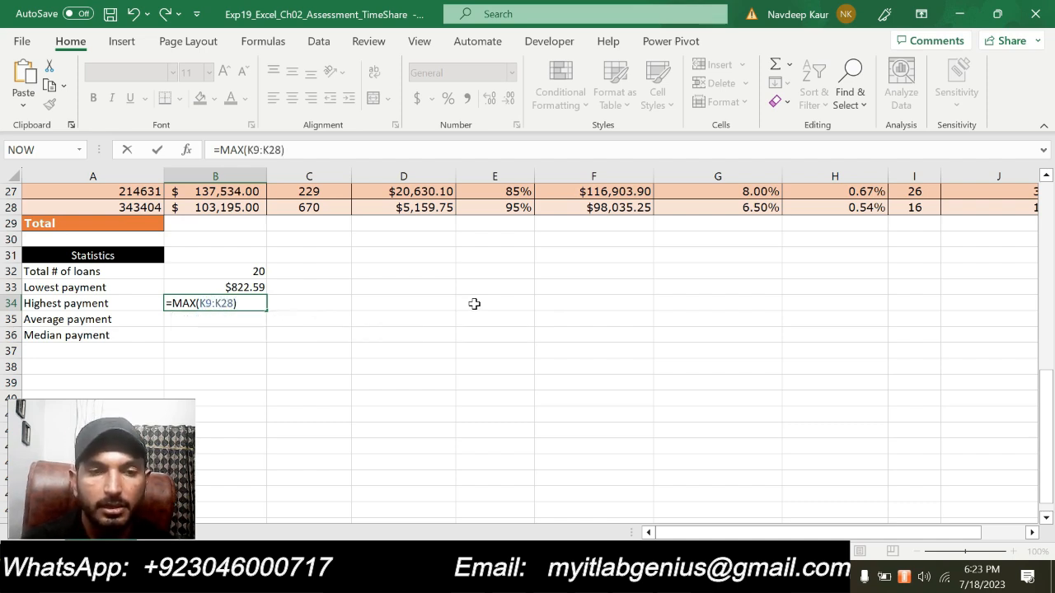
key(ctrl+Return)
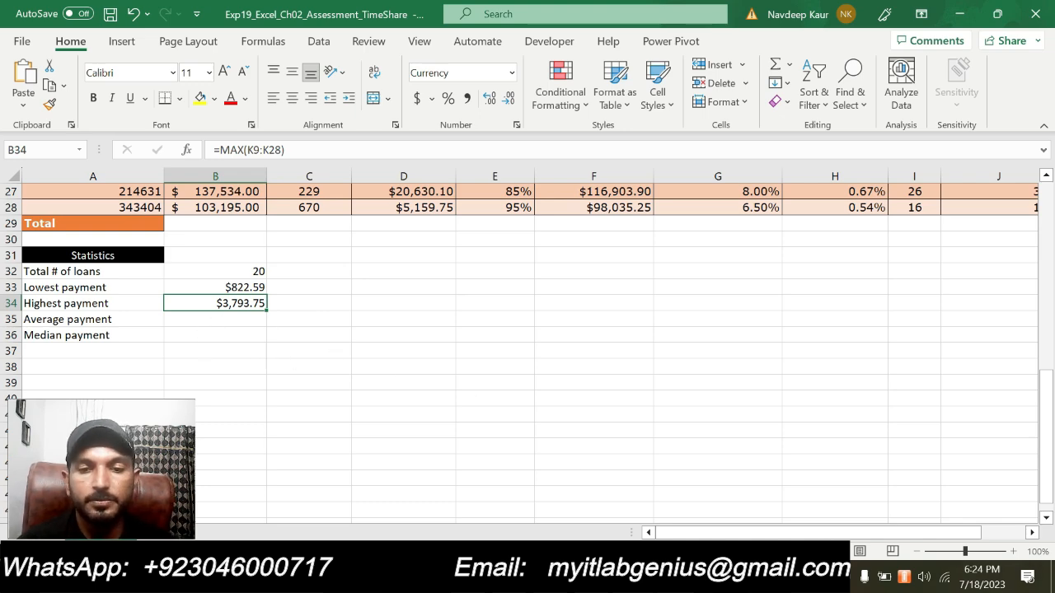
- Switch to Word, clear the highlight from the step 15 instruction and highlight step 16
key(alt+Tab)
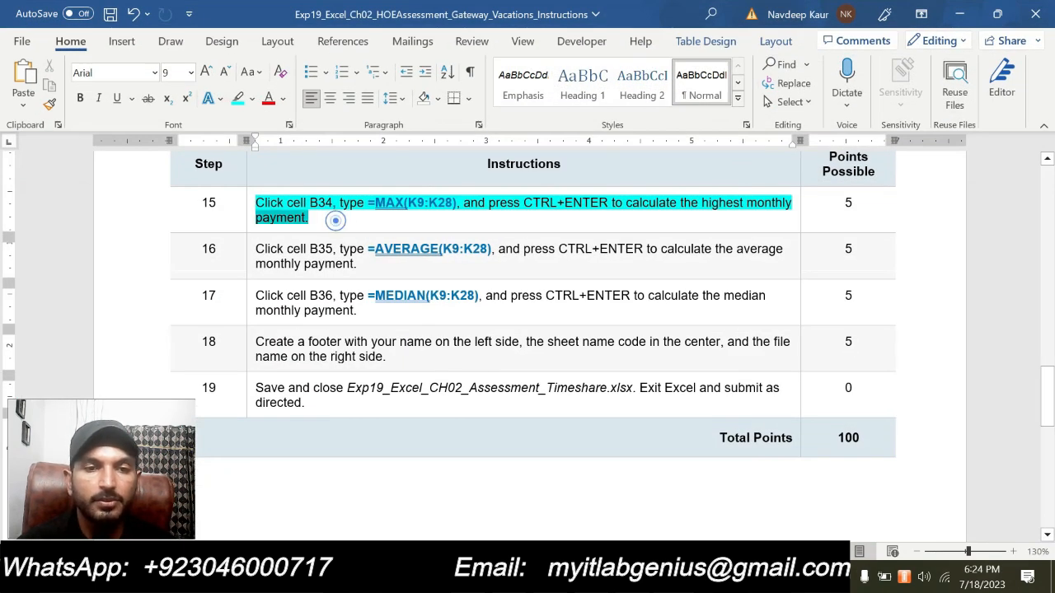
triple_click(335, 220)
click(321, 174)
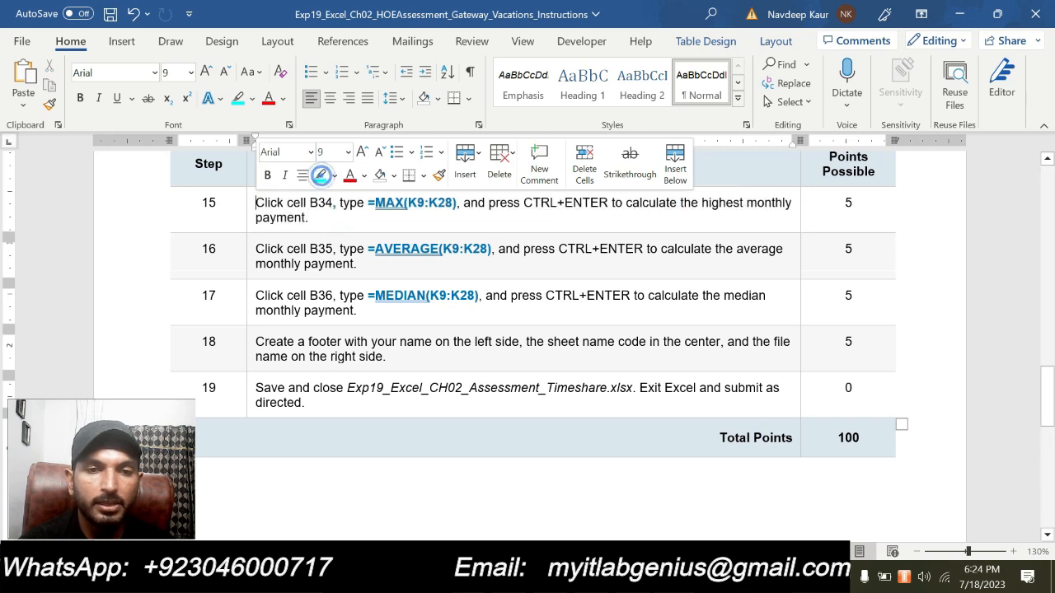
drag(255, 246, 355, 263)
click(328, 217)
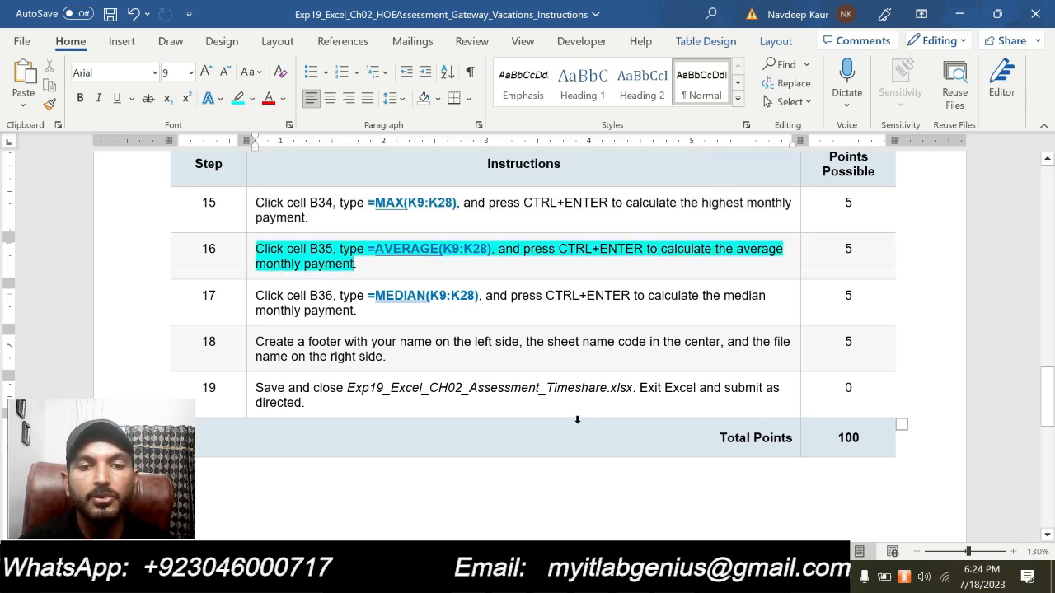
- Switch to Excel and enter the formula =AVERAGE(K9:K28) in B35 beside Average payment, keeping that cell selected
key(alt+Tab)
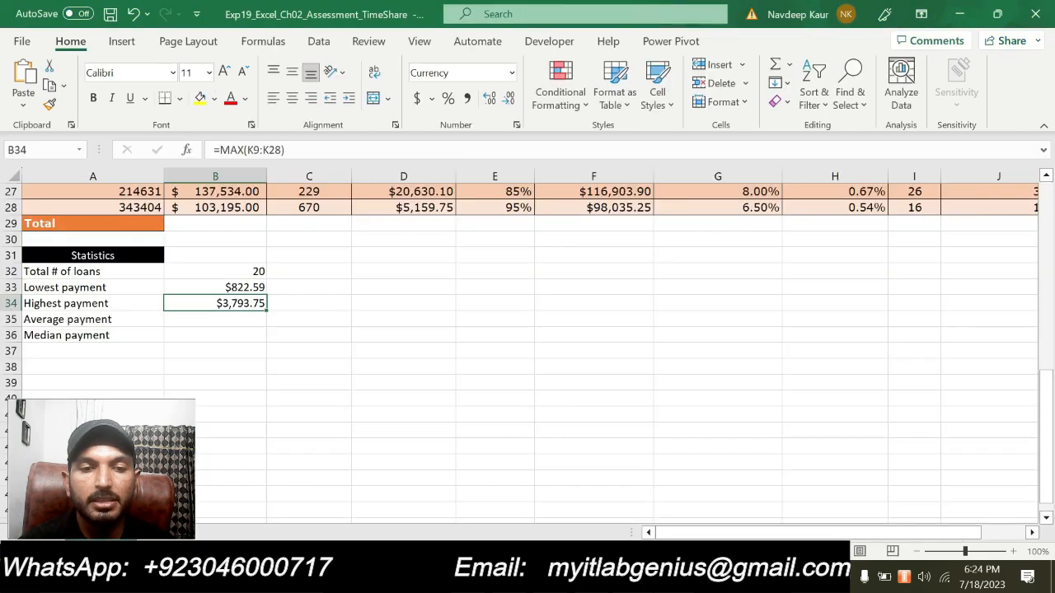
click(218, 319)
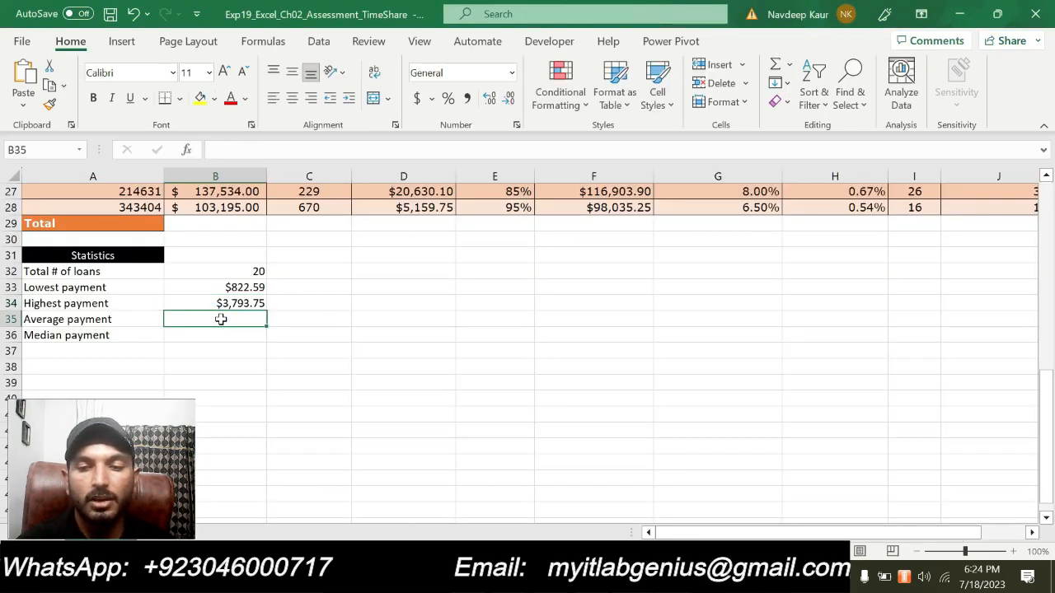
text(=AVER)
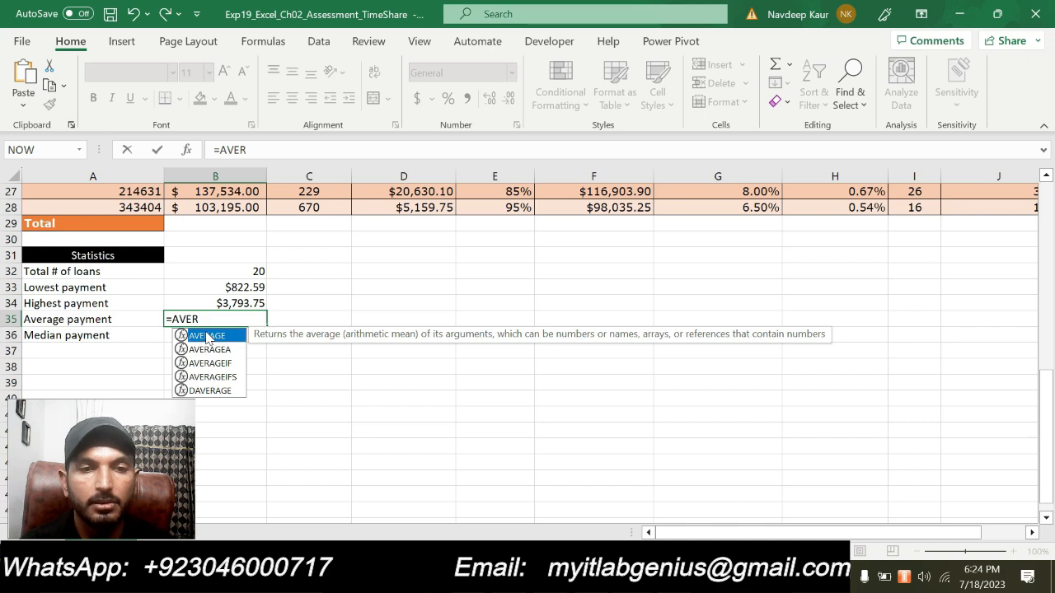
double_click(206, 335)
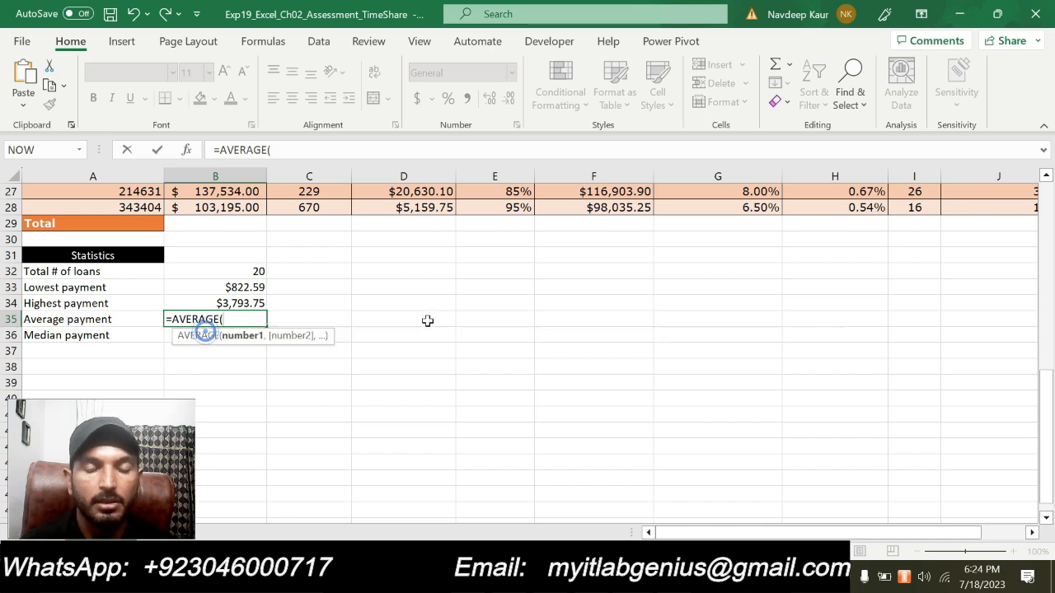
text(K9:K28)
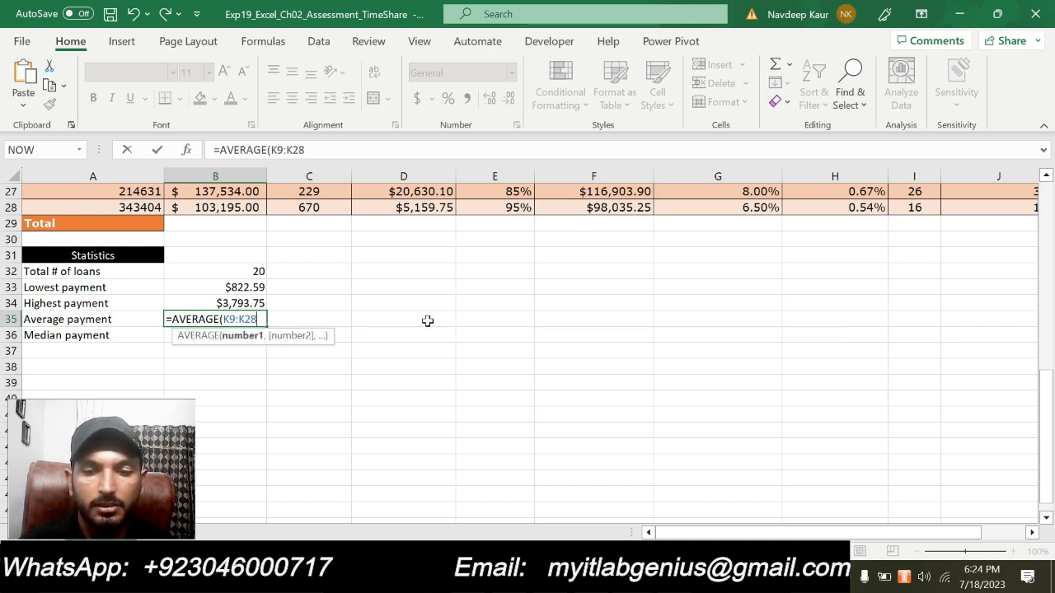
text())
key(ctrl+Return)
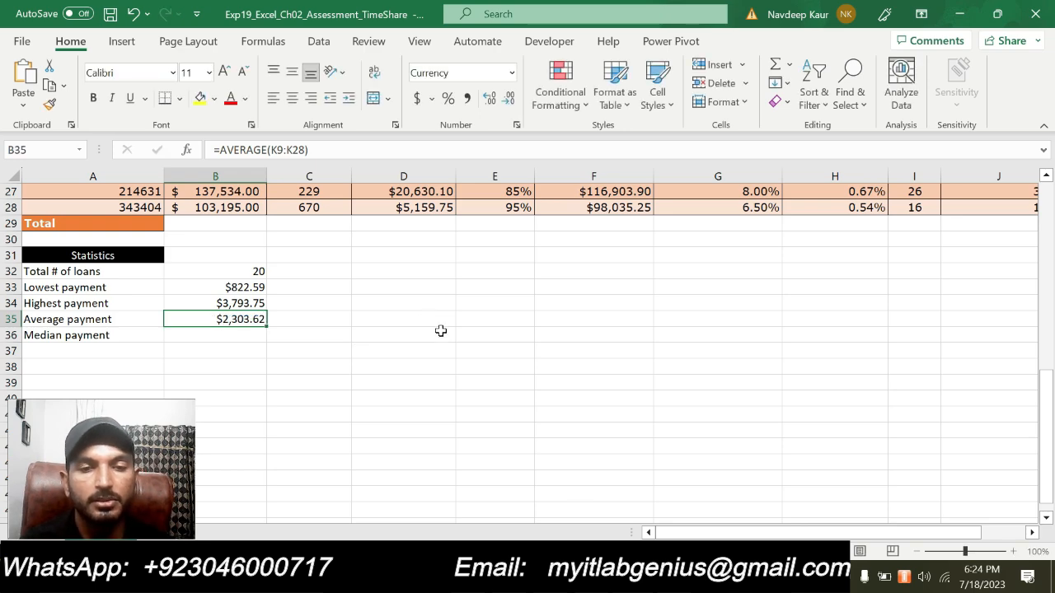
- Switch to Word, try to clear the highlight from the step 16 instruction and highlight step 17
click(620, 577)
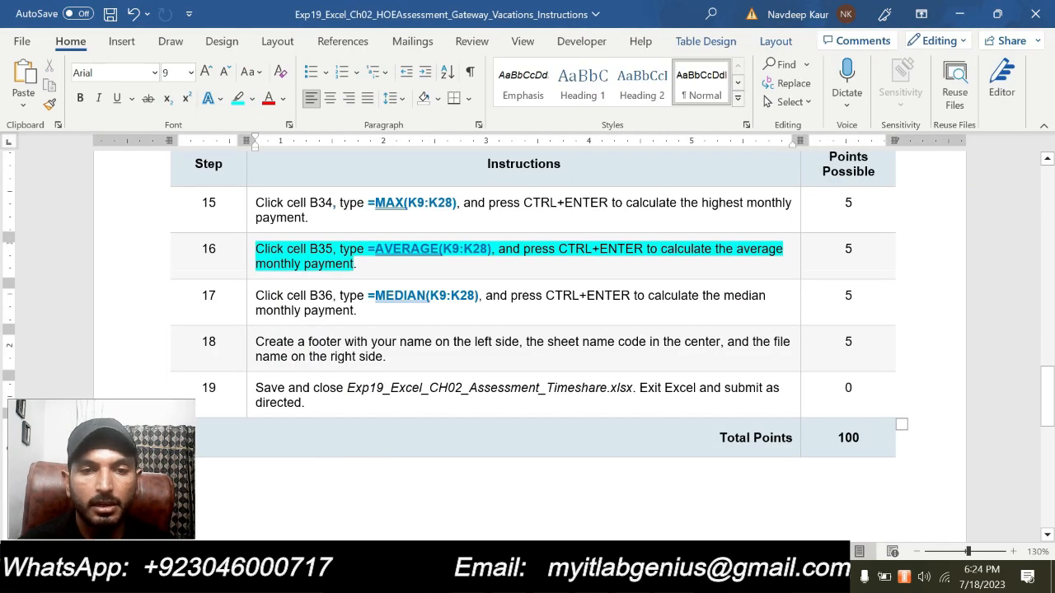
drag(368, 264, 257, 251)
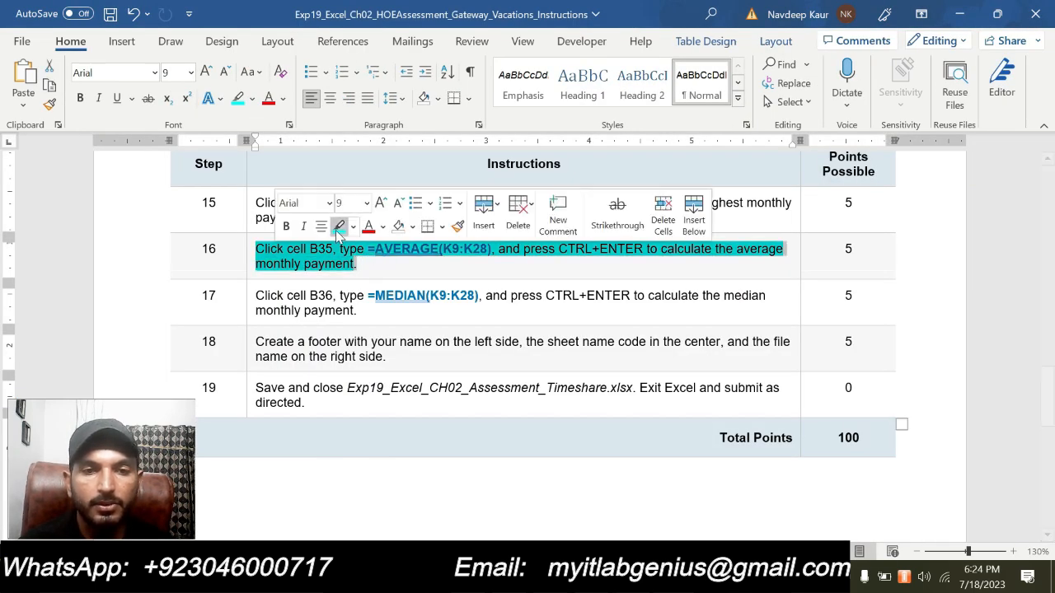
click(336, 228)
triple_click(376, 316)
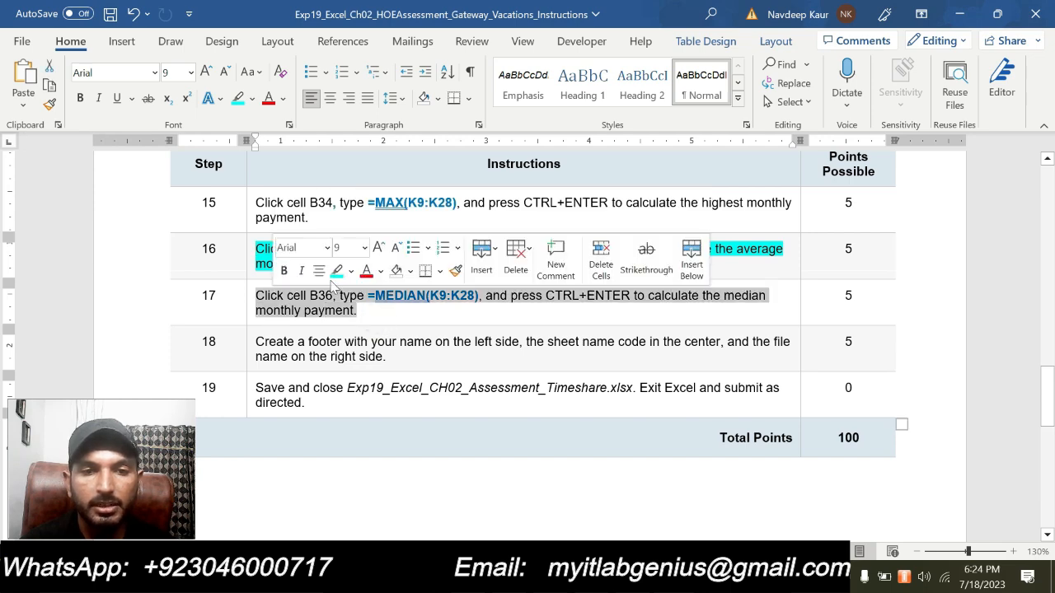
click(336, 271)
- Switch to Excel and enter the incomplete formula =MED in B36 beside Median payment
key(alt+Tab)
click(240, 334)
click(240, 338)
text(=,)
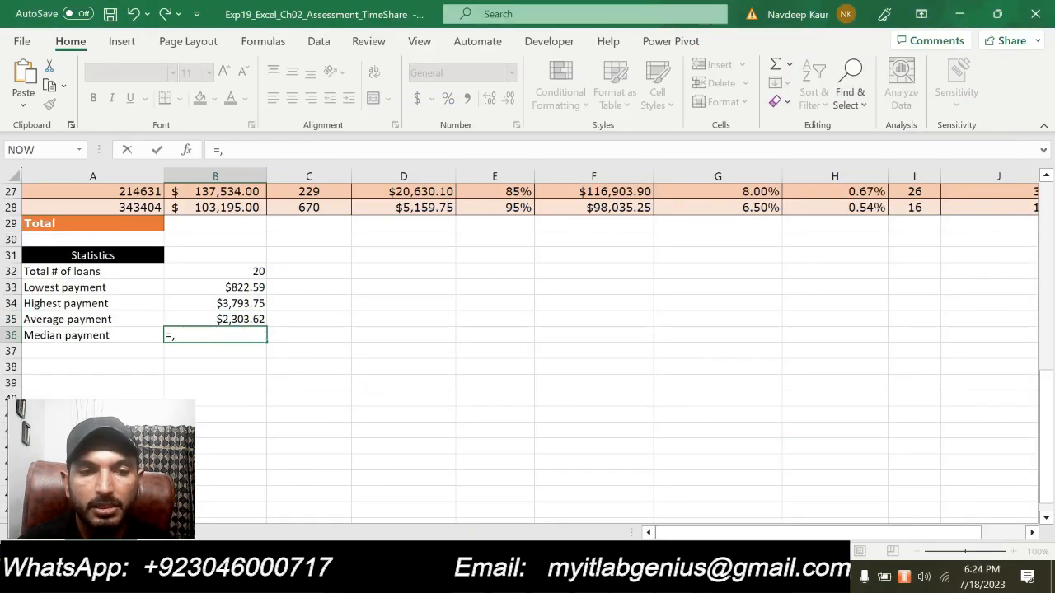
text(MED)
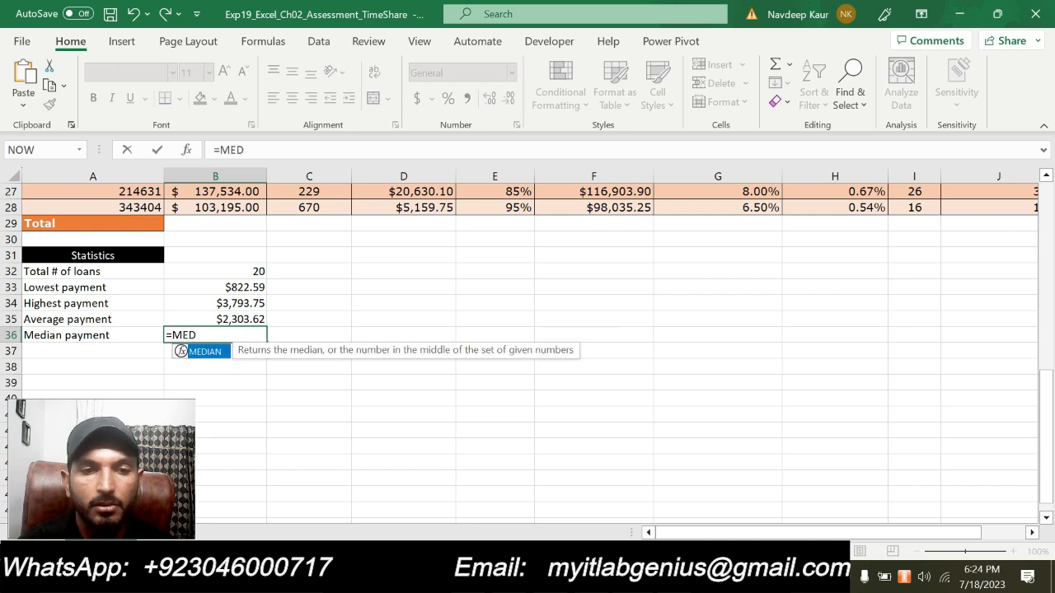
key(Return)
- Correct the B36 formula beside Median payment to =MEDIAN(K9:K28), keeping that cell selected
click(228, 337)
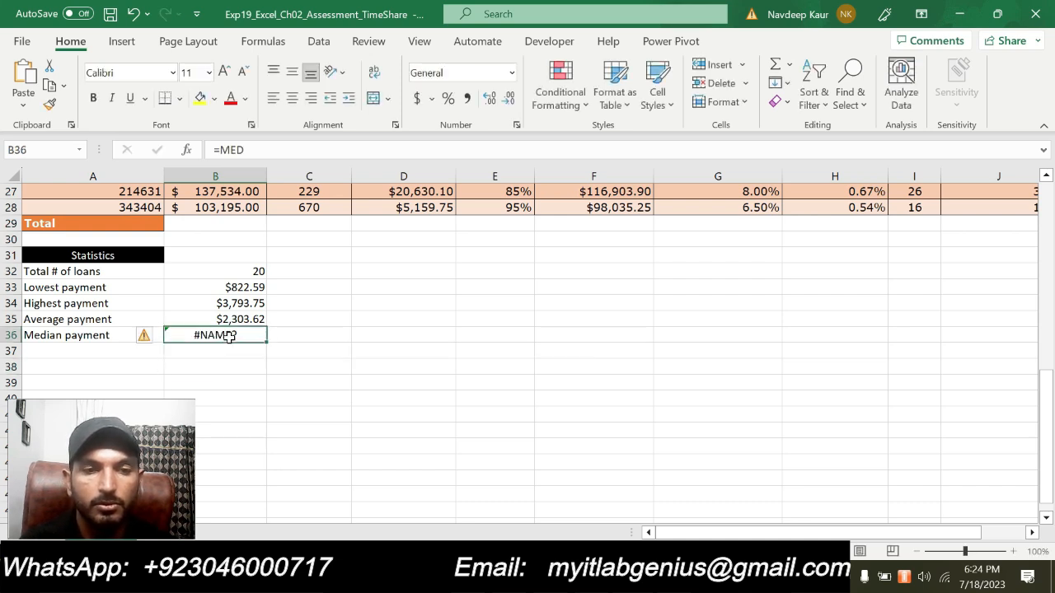
click(260, 149)
key(BackSpace)
key(BackSpace)
key(BackSpace)
text(MED)
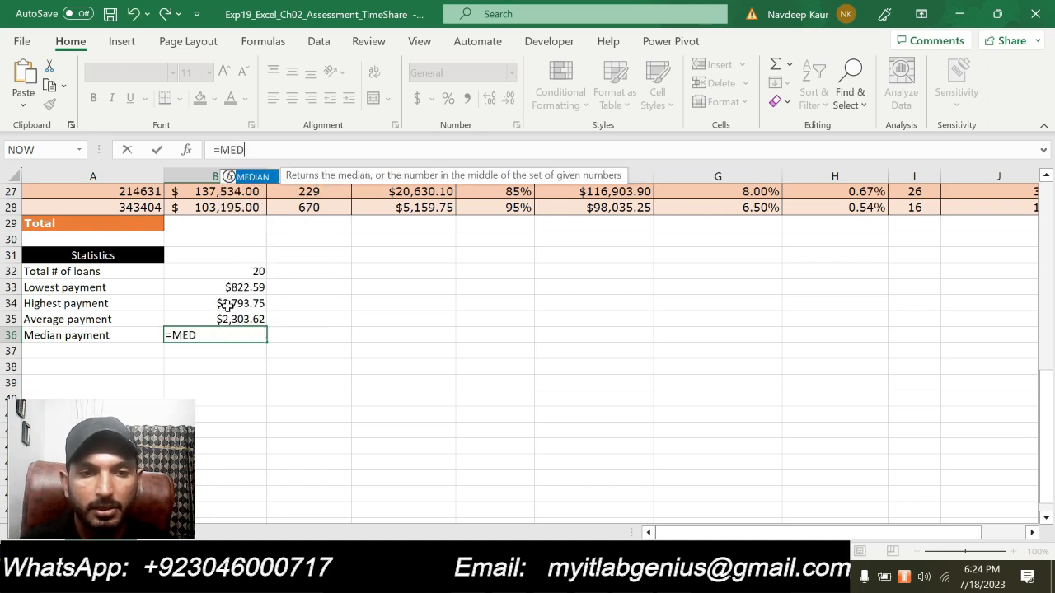
double_click(251, 177)
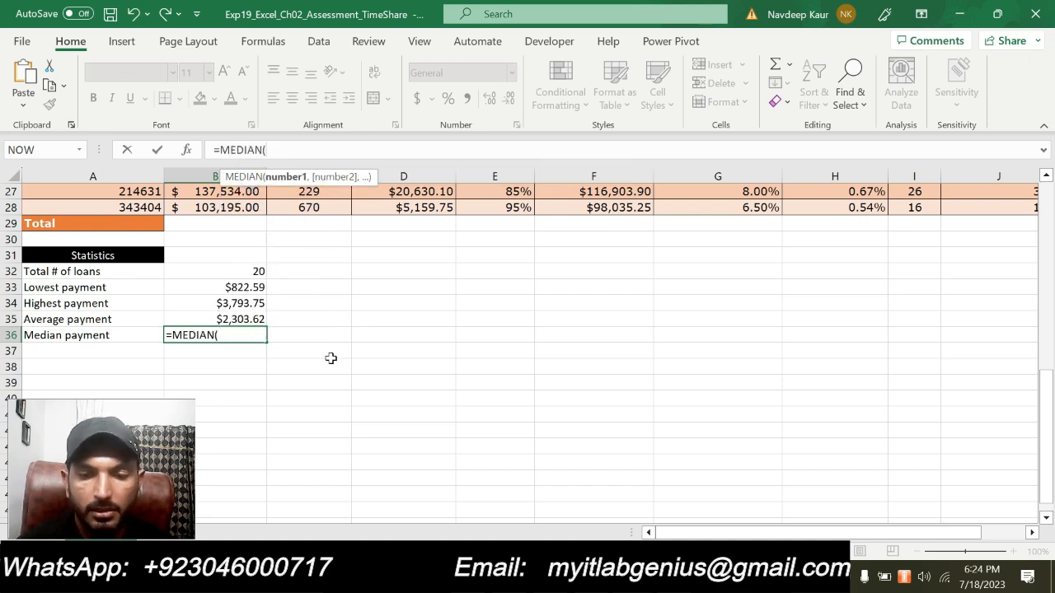
text(K9:K28))
key(ctrl+Return)
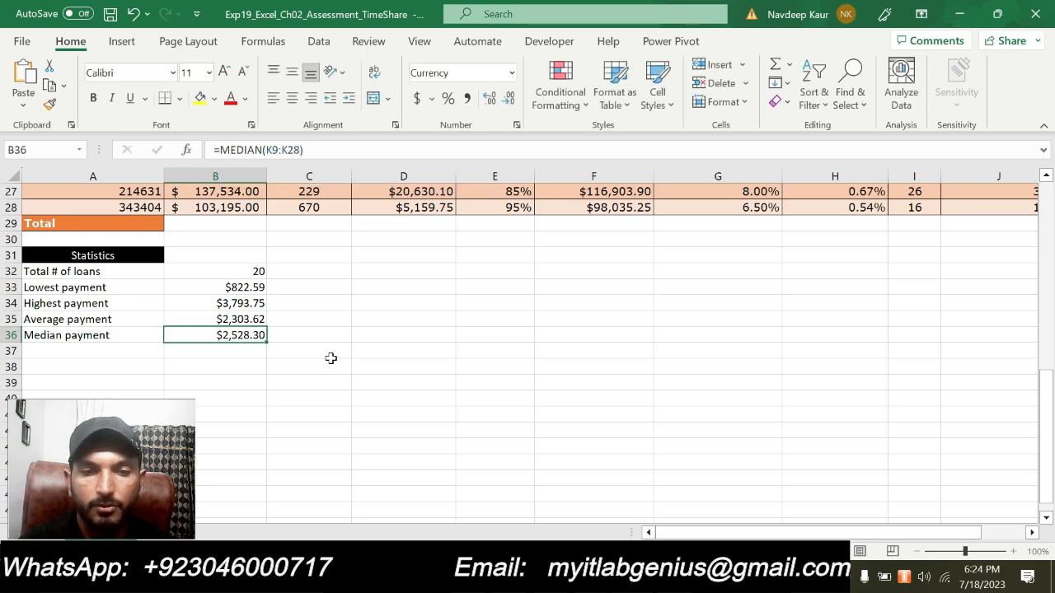
scroll(437, 407, up, 5)
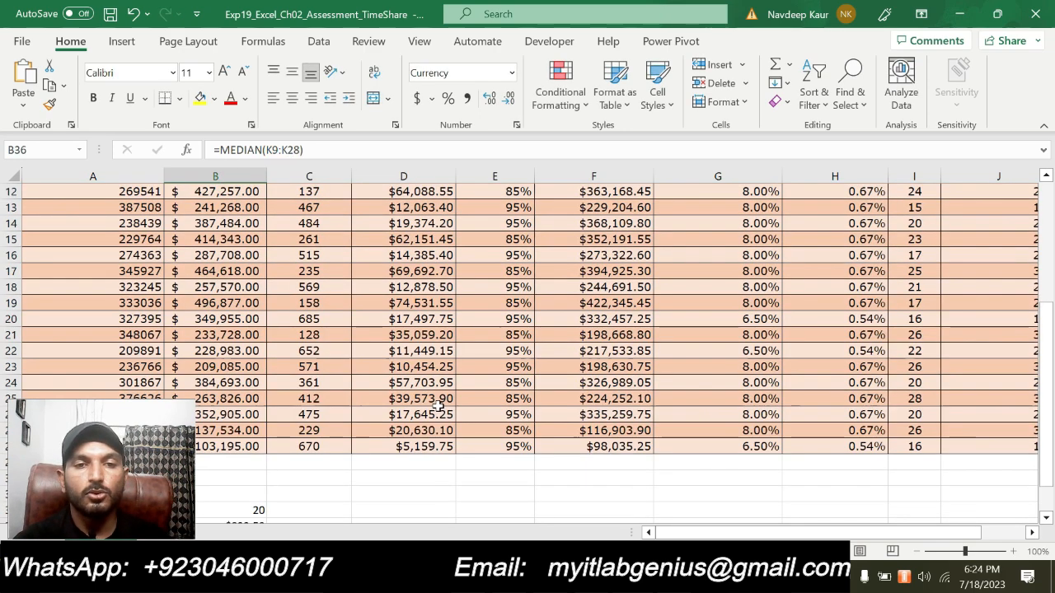